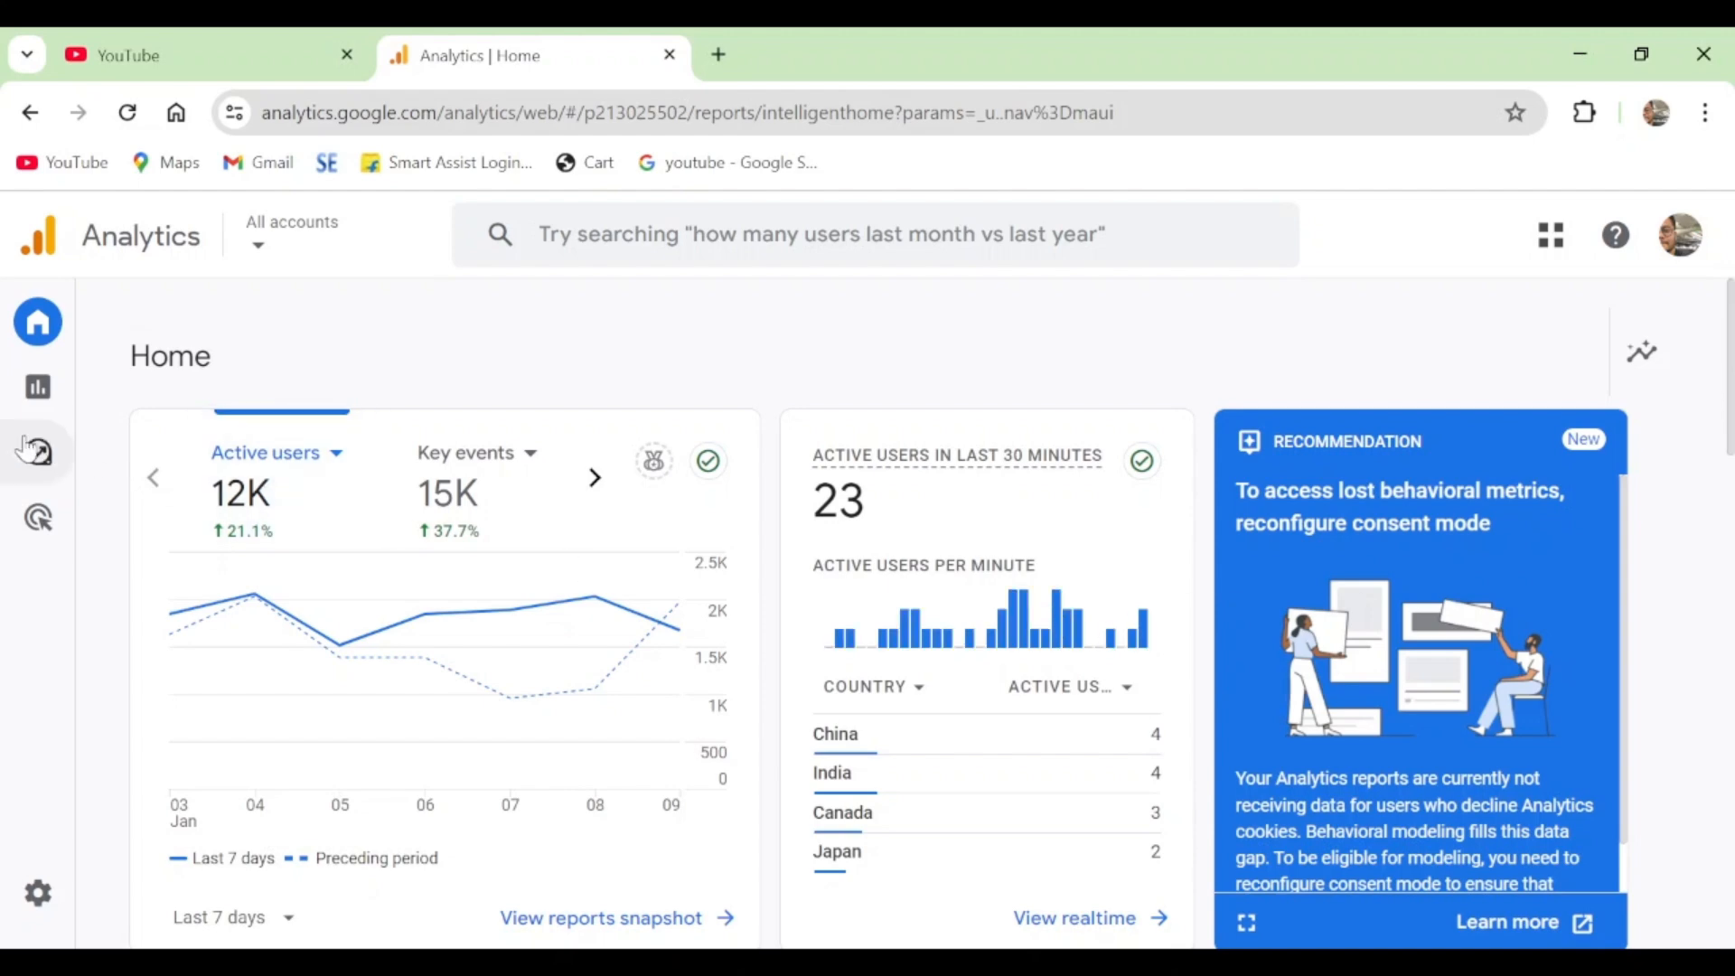
- Create a new exploration from the Segment overlap template in the Explore section
mouse_move(25, 446)
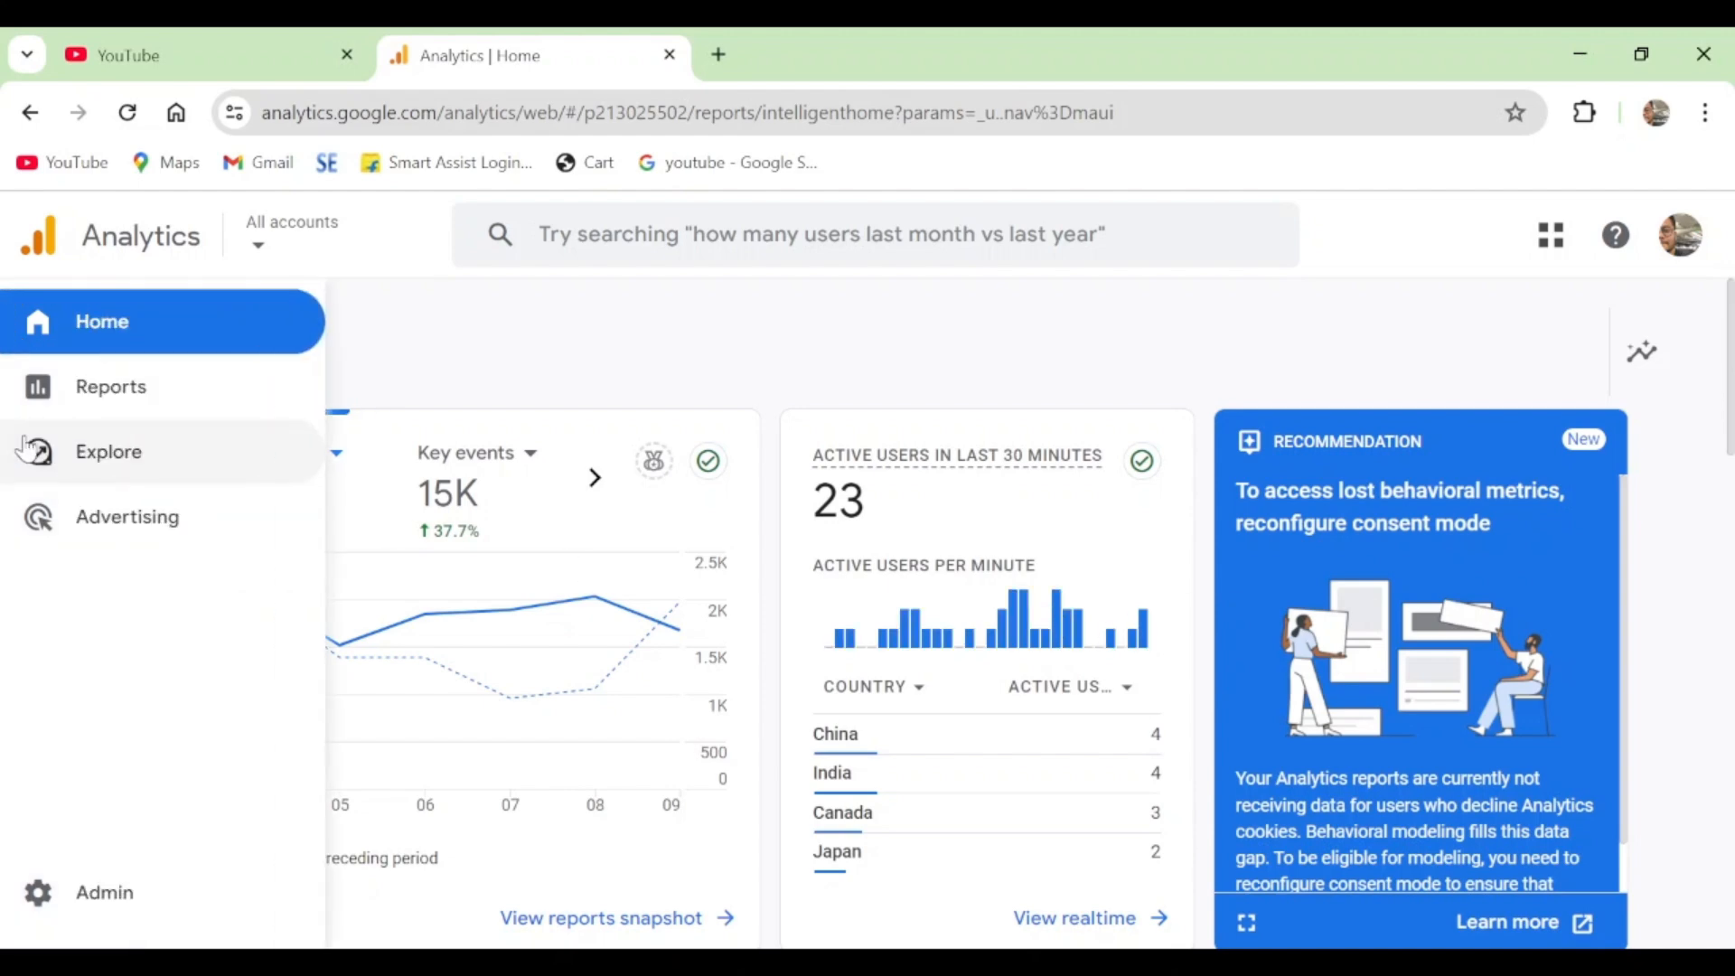
click(45, 461)
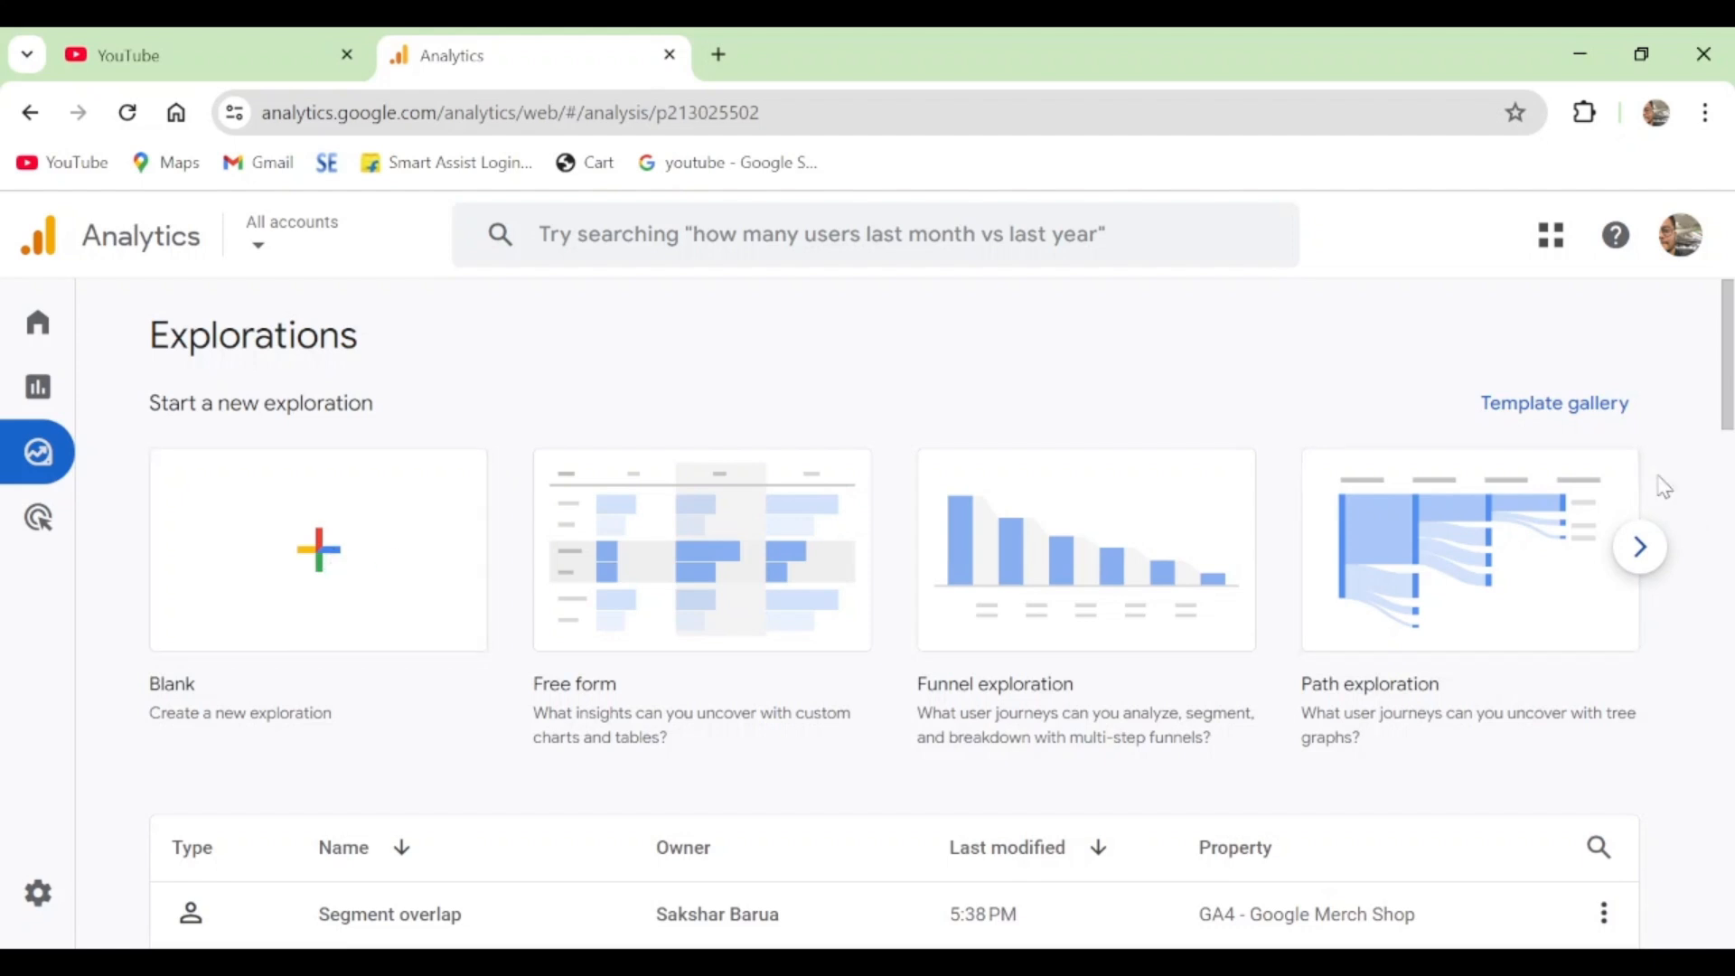
click(1656, 561)
click(1657, 564)
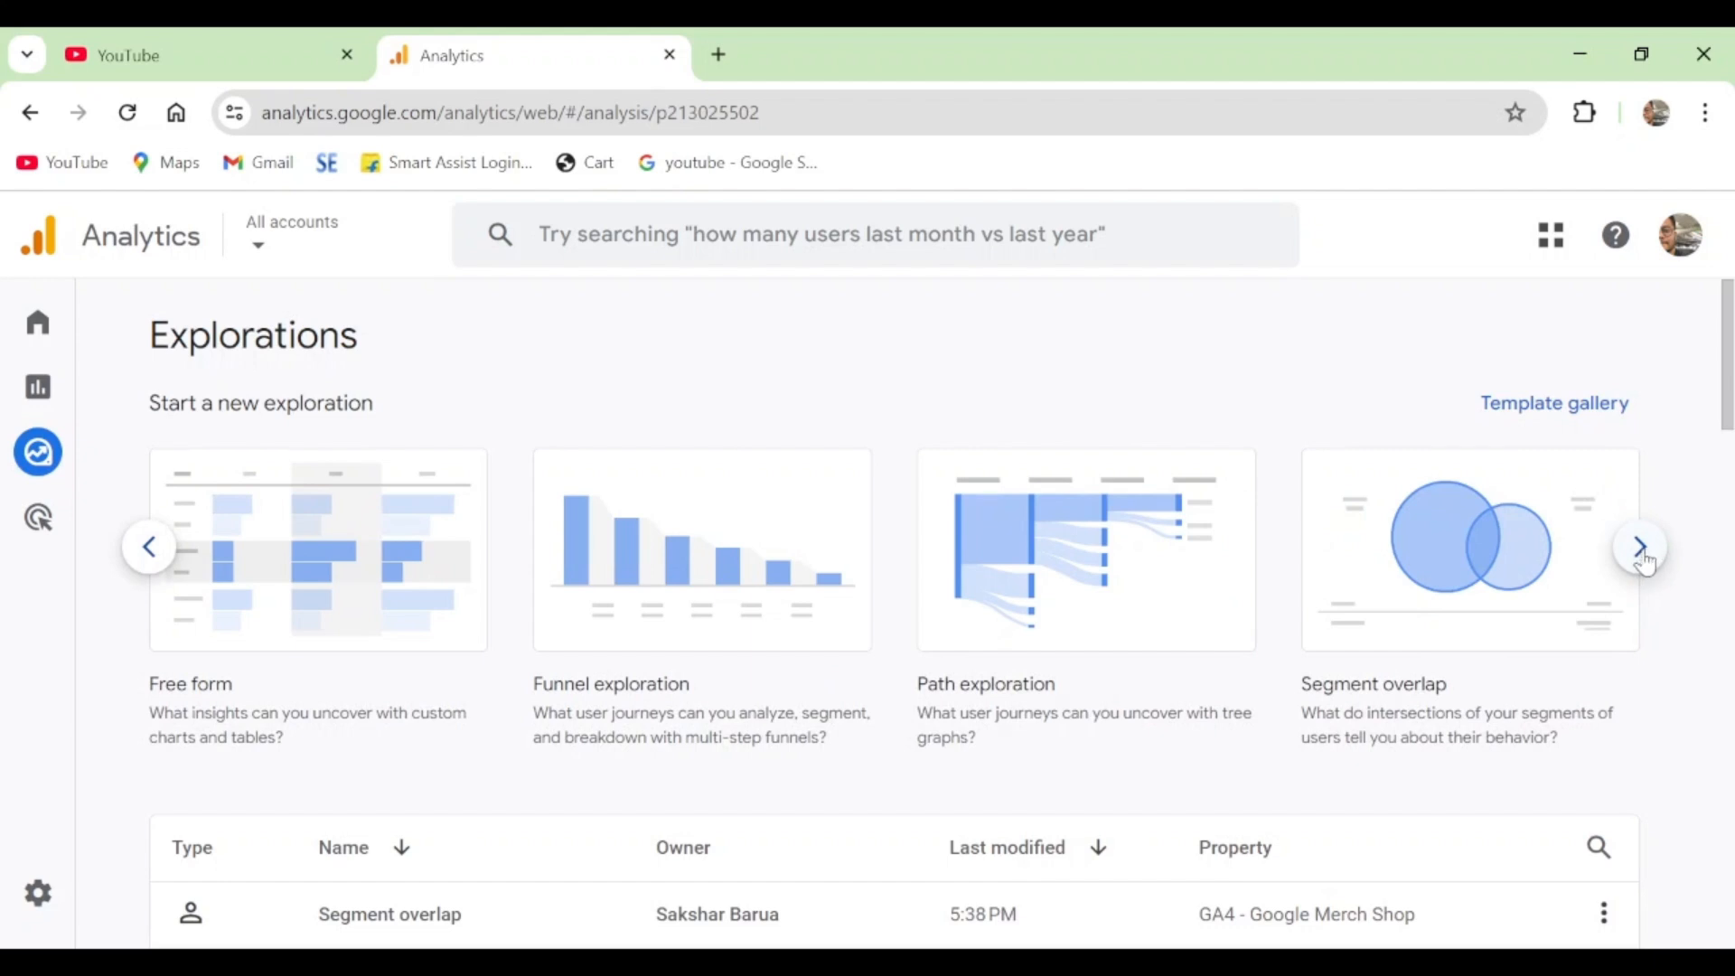
click(1486, 539)
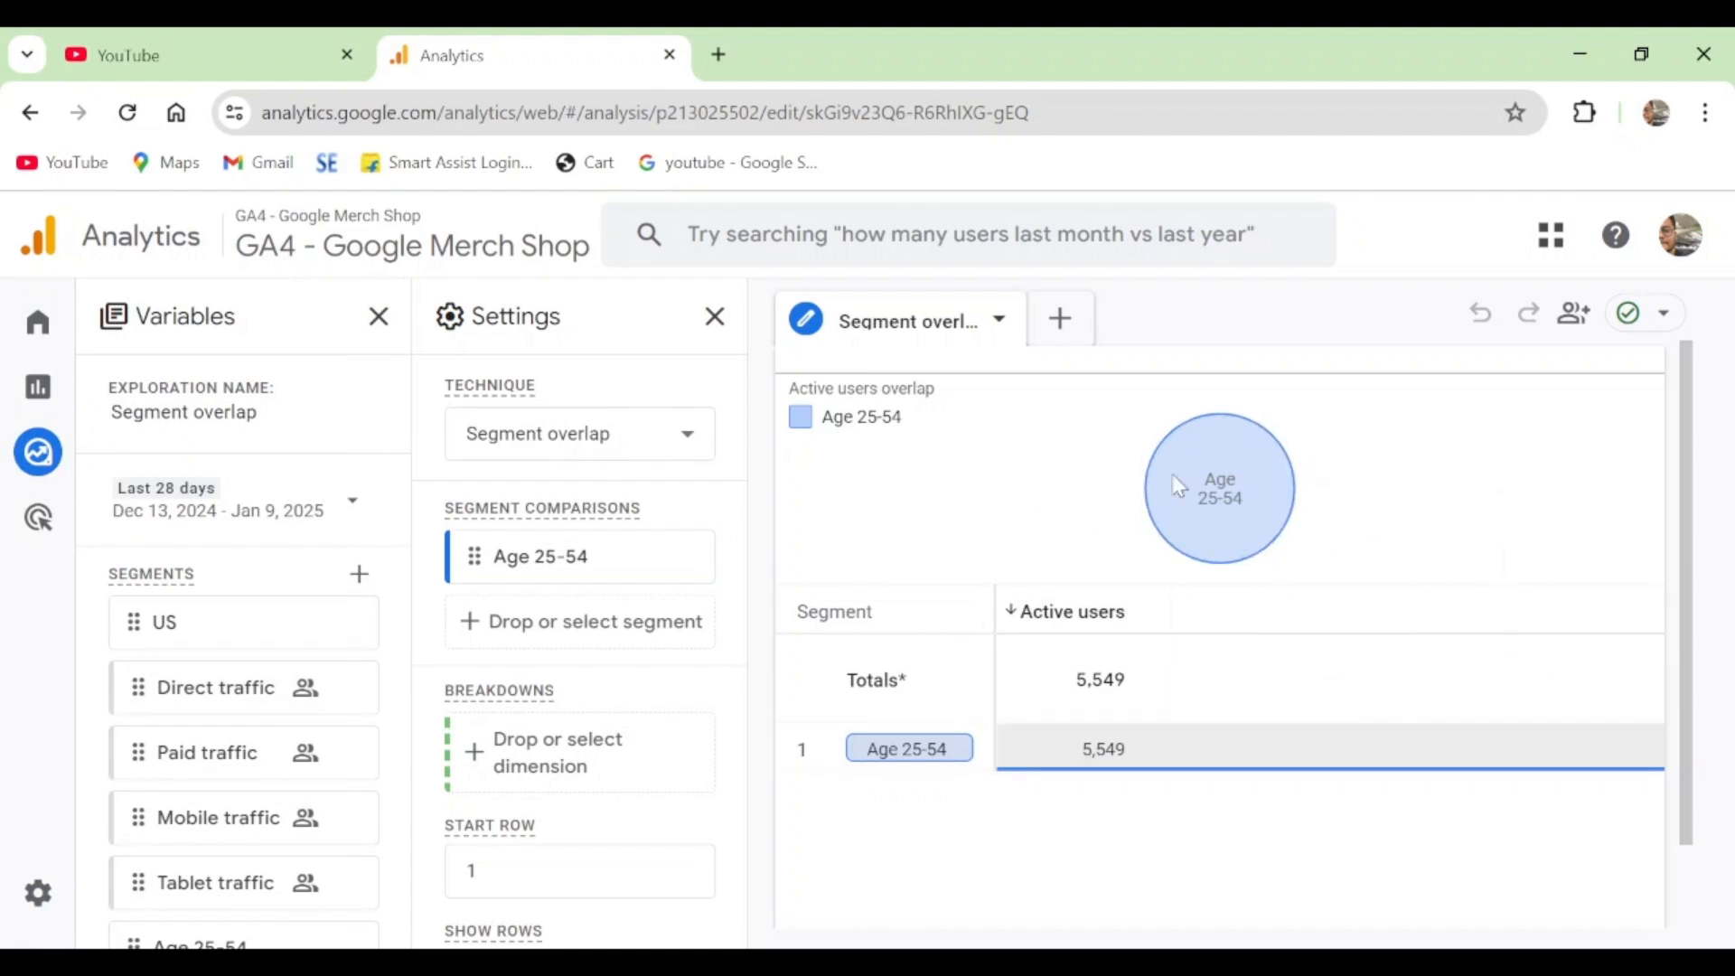
- Review the exploration's available segments, dimensions and metrics, and check the definition of the Age 25-54 comparison segment
mouse_move(1179, 485)
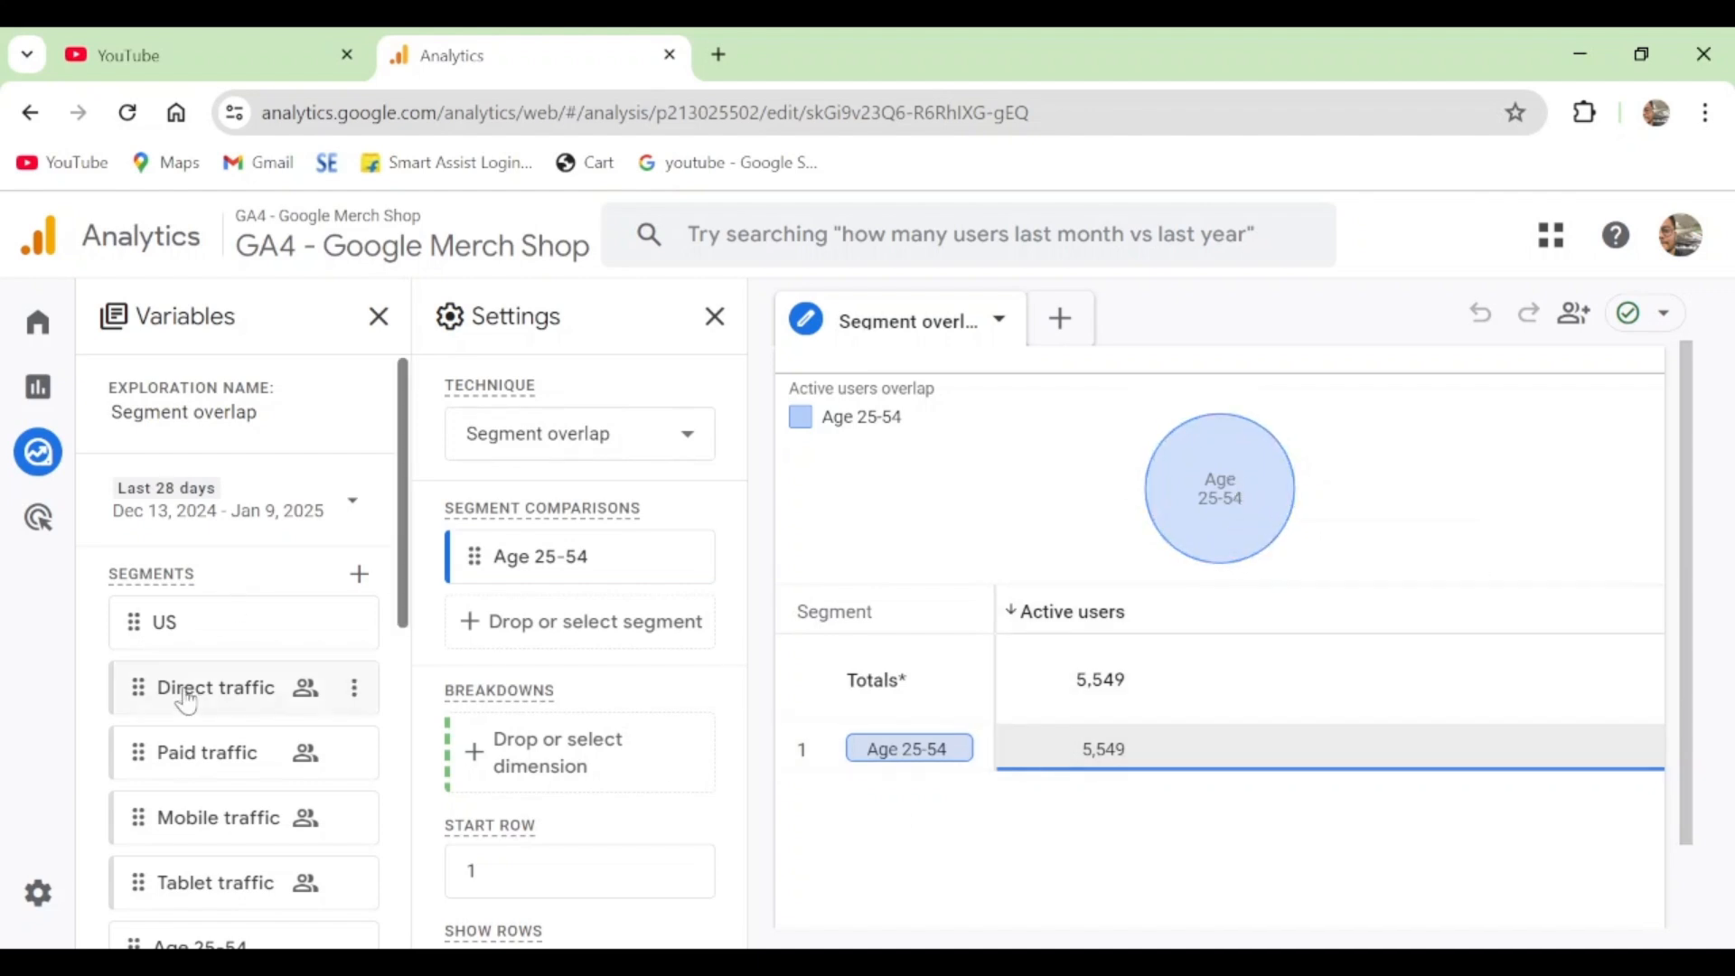
scroll(199, 615, down, 3)
scroll(217, 669, down, 10)
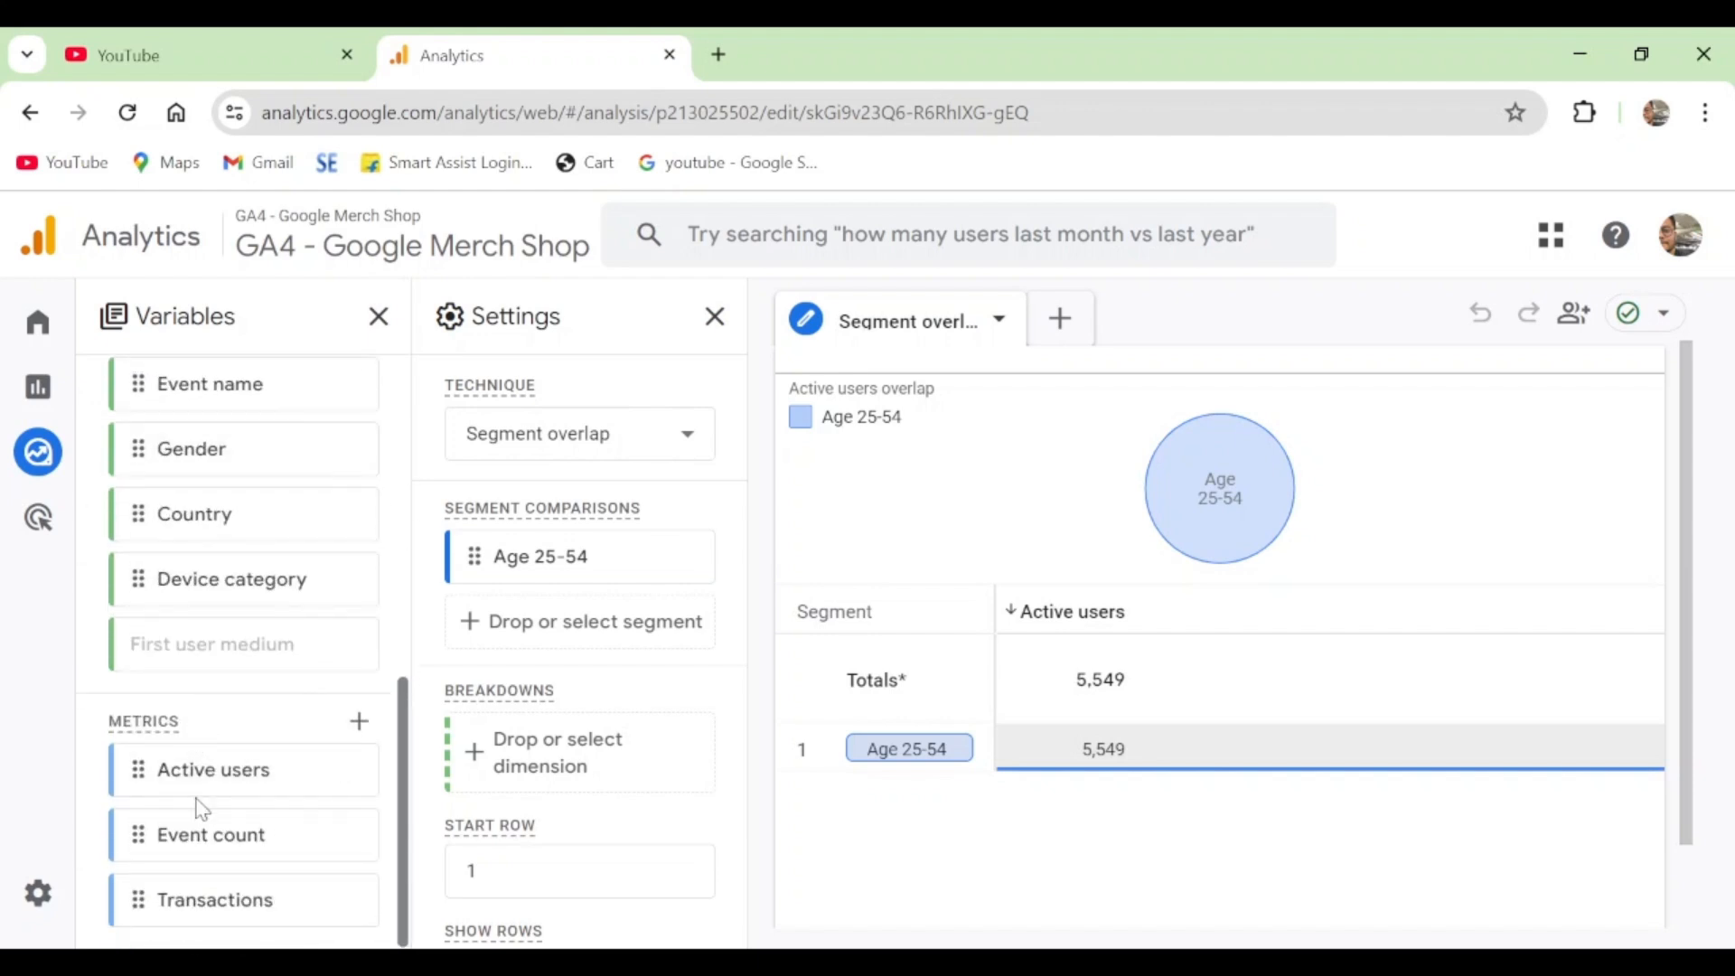
scroll(201, 807, up, 12)
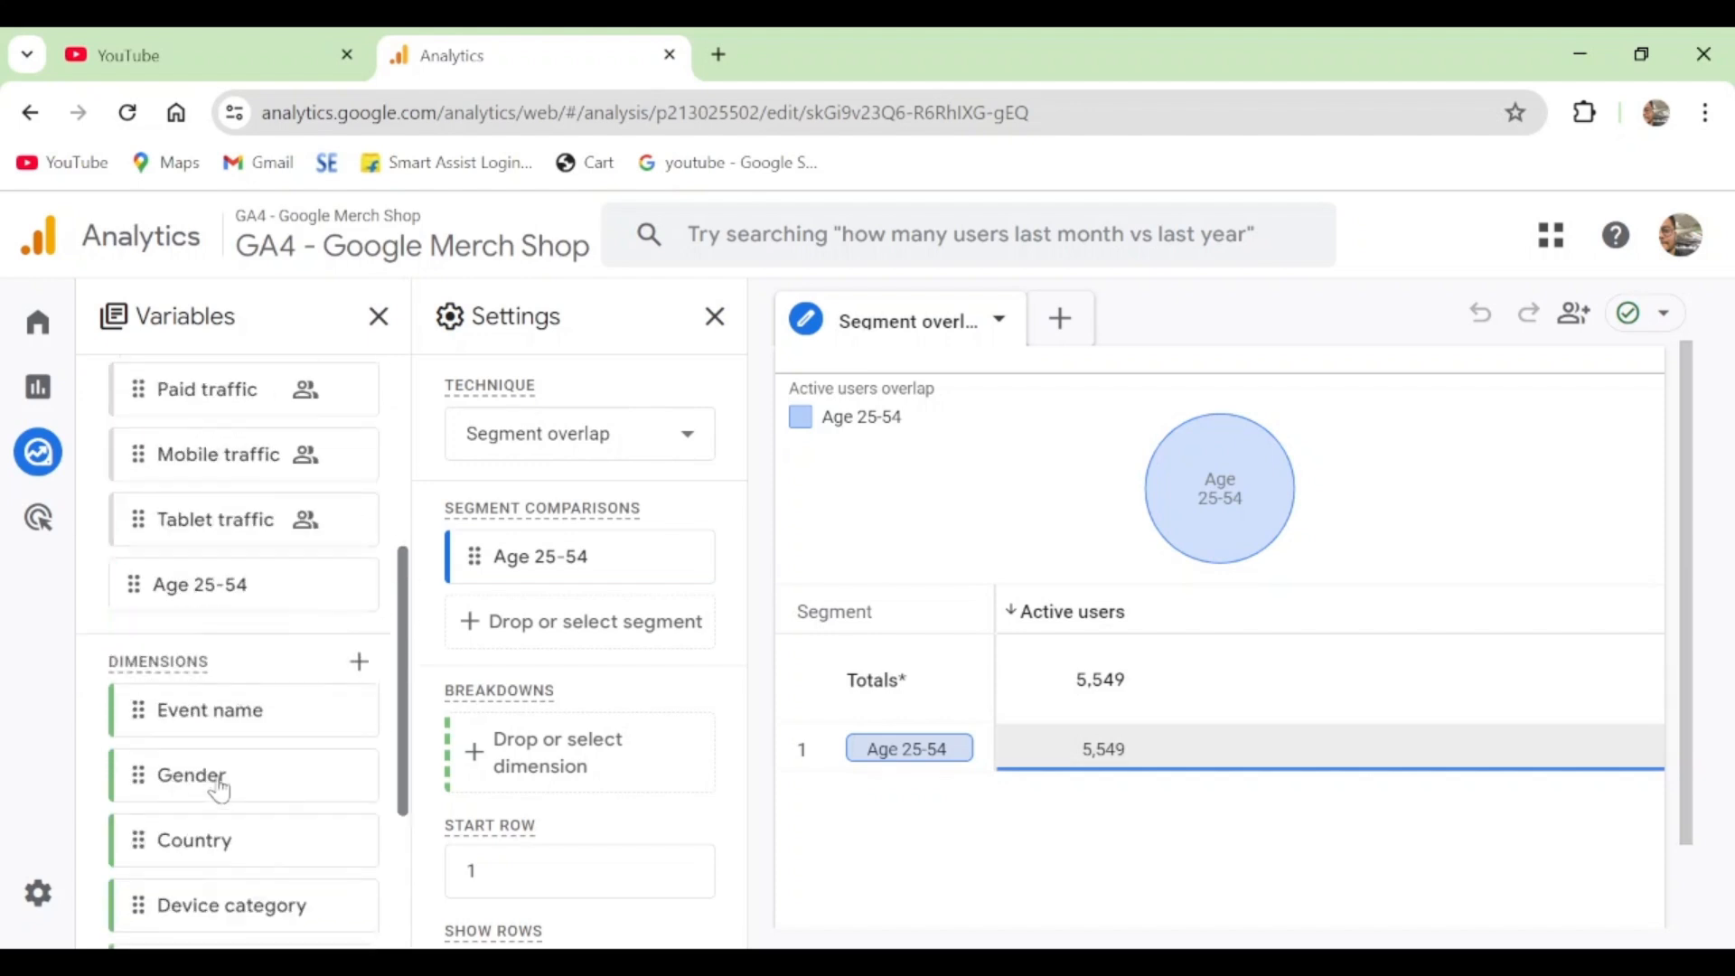
scroll(176, 635, down, 3)
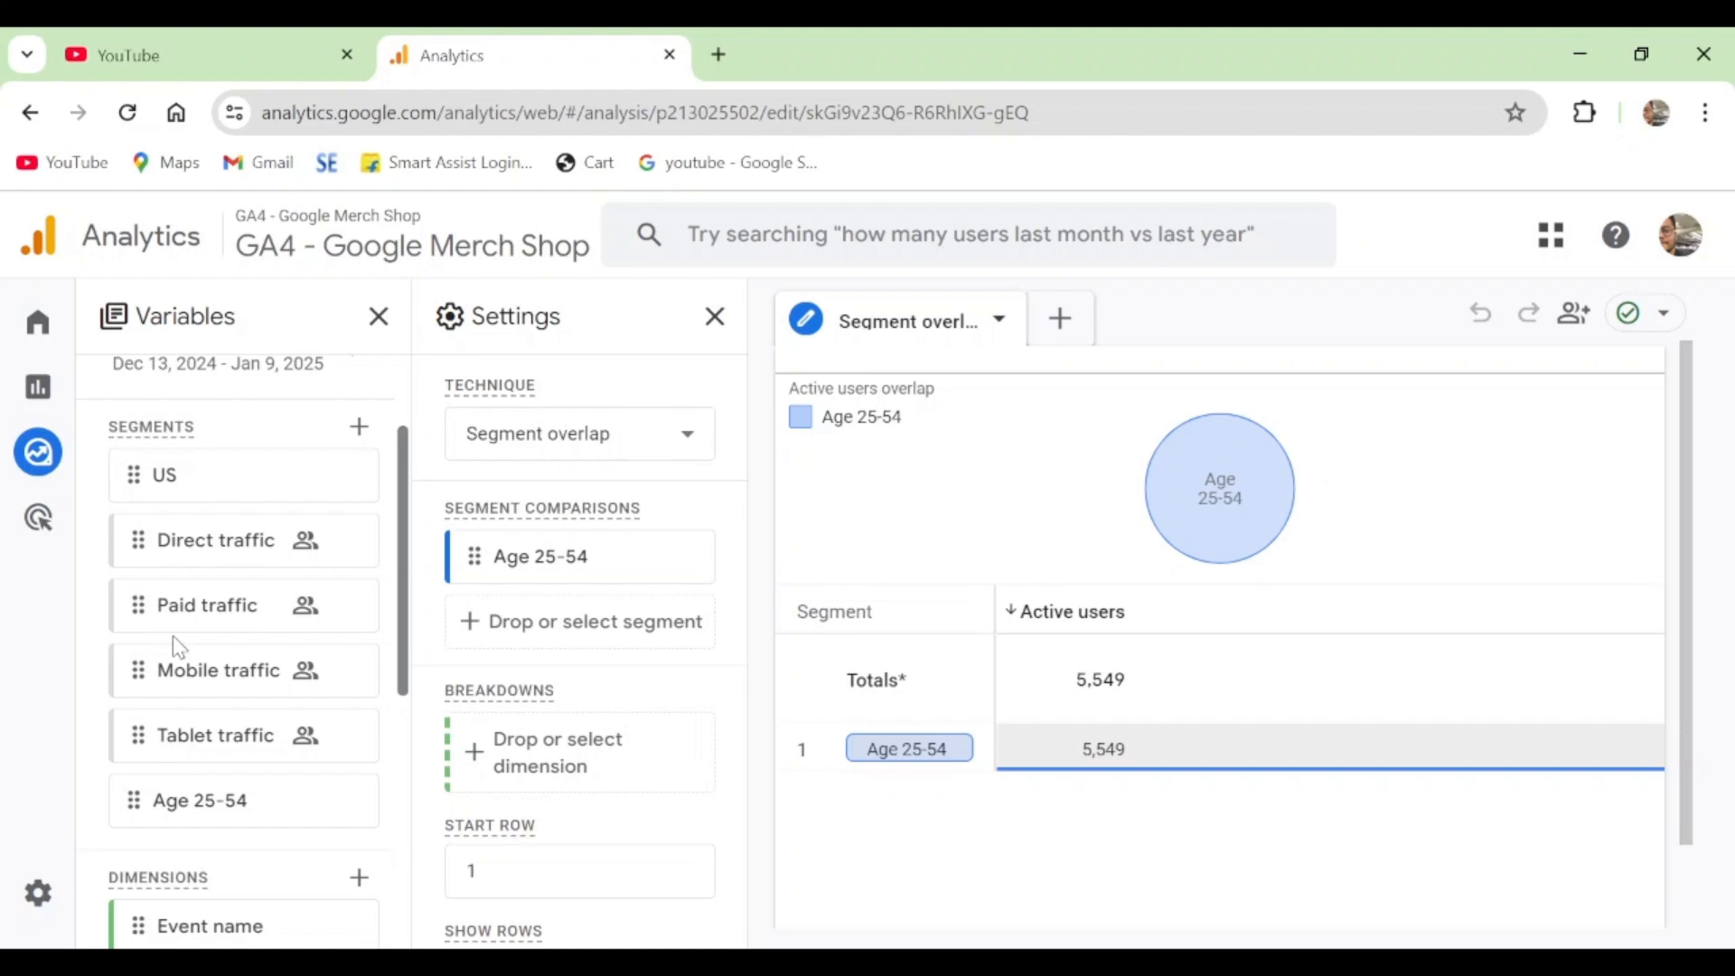
scroll(244, 623, up, 3)
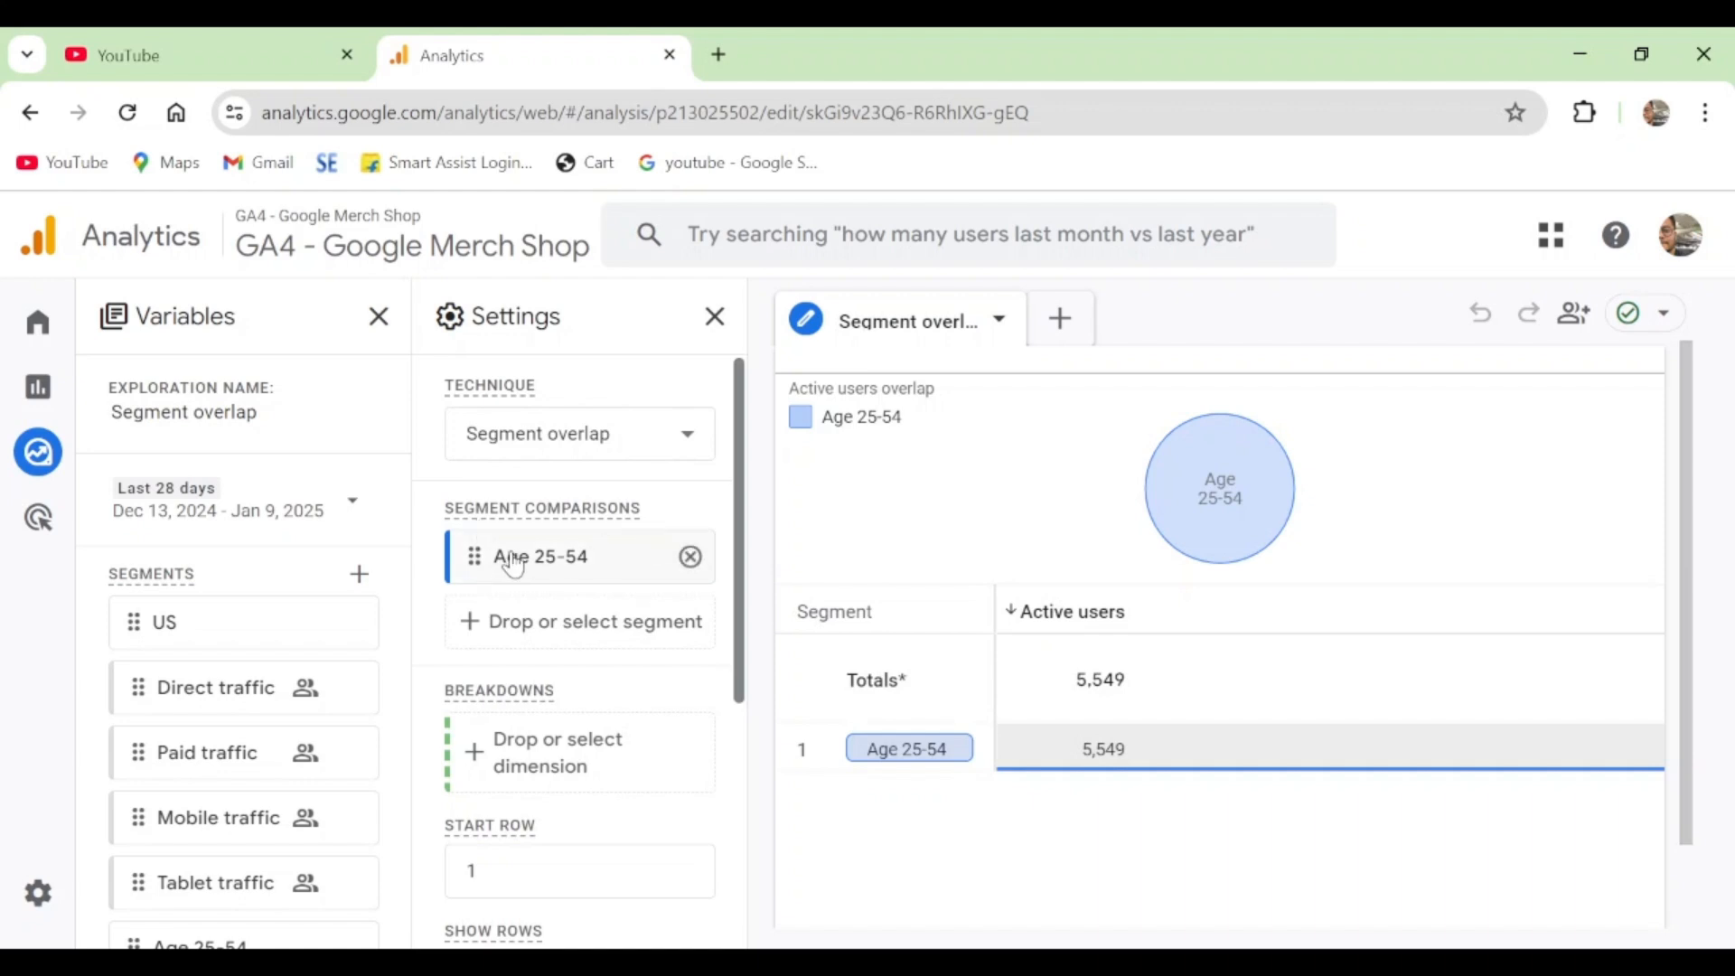
mouse_move(515, 565)
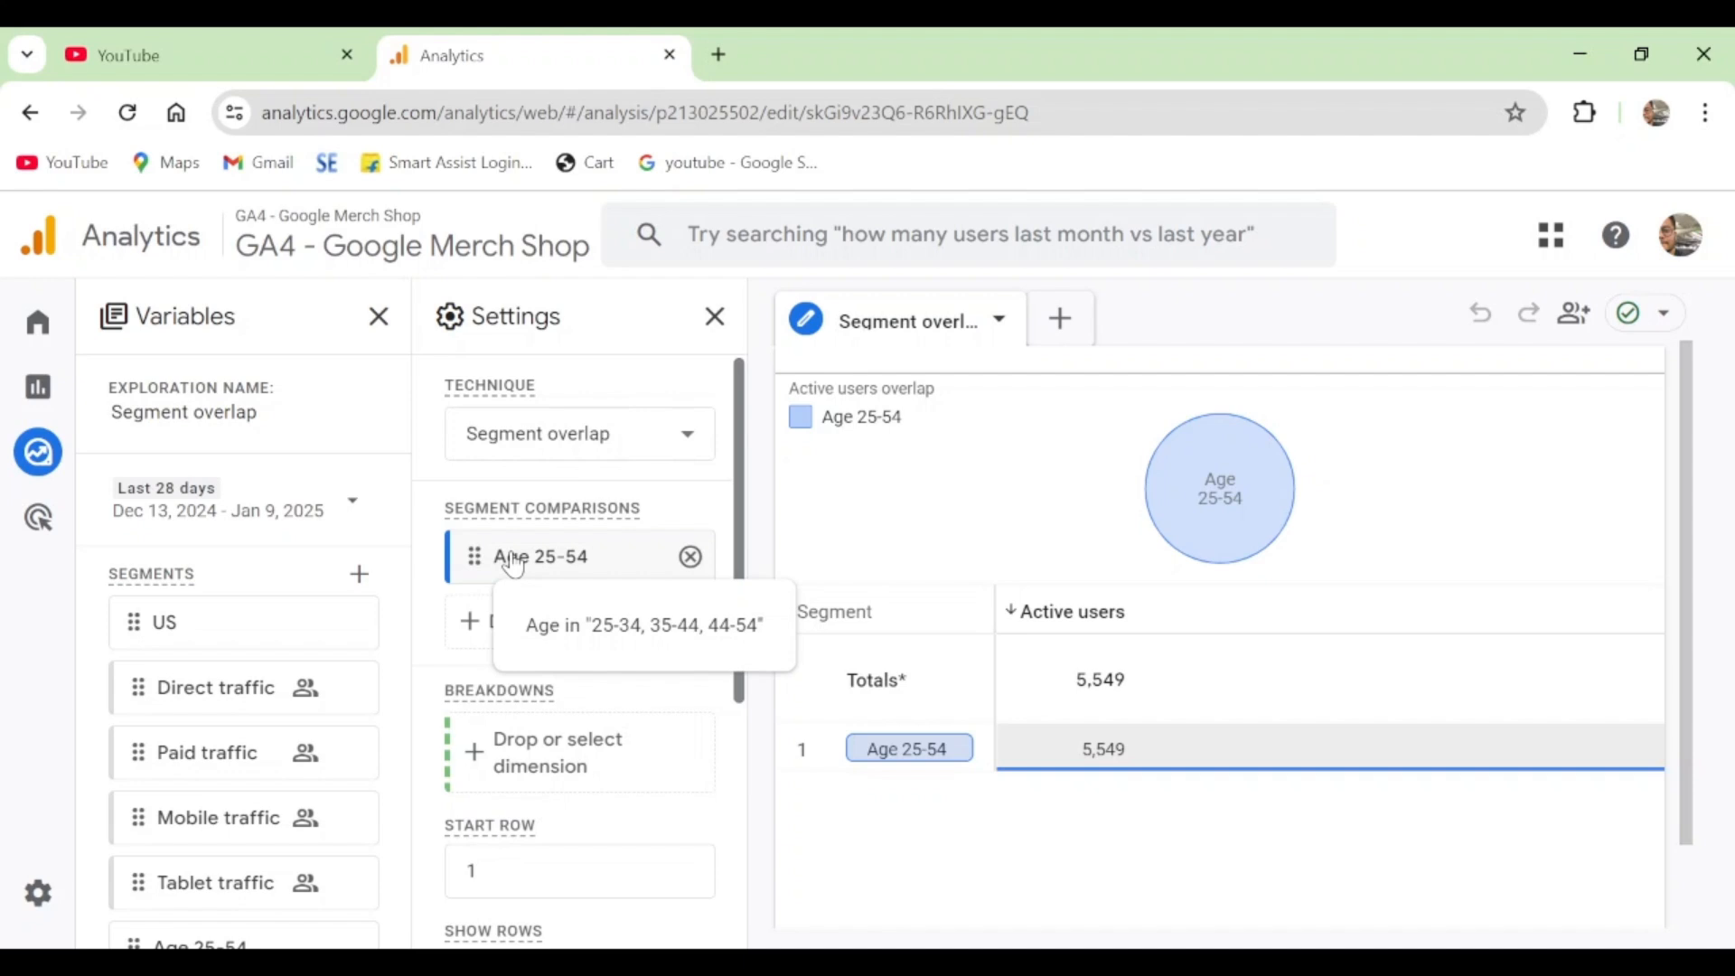
- Add the Direct traffic segment to the segment comparisons
scroll(266, 632, down, 2)
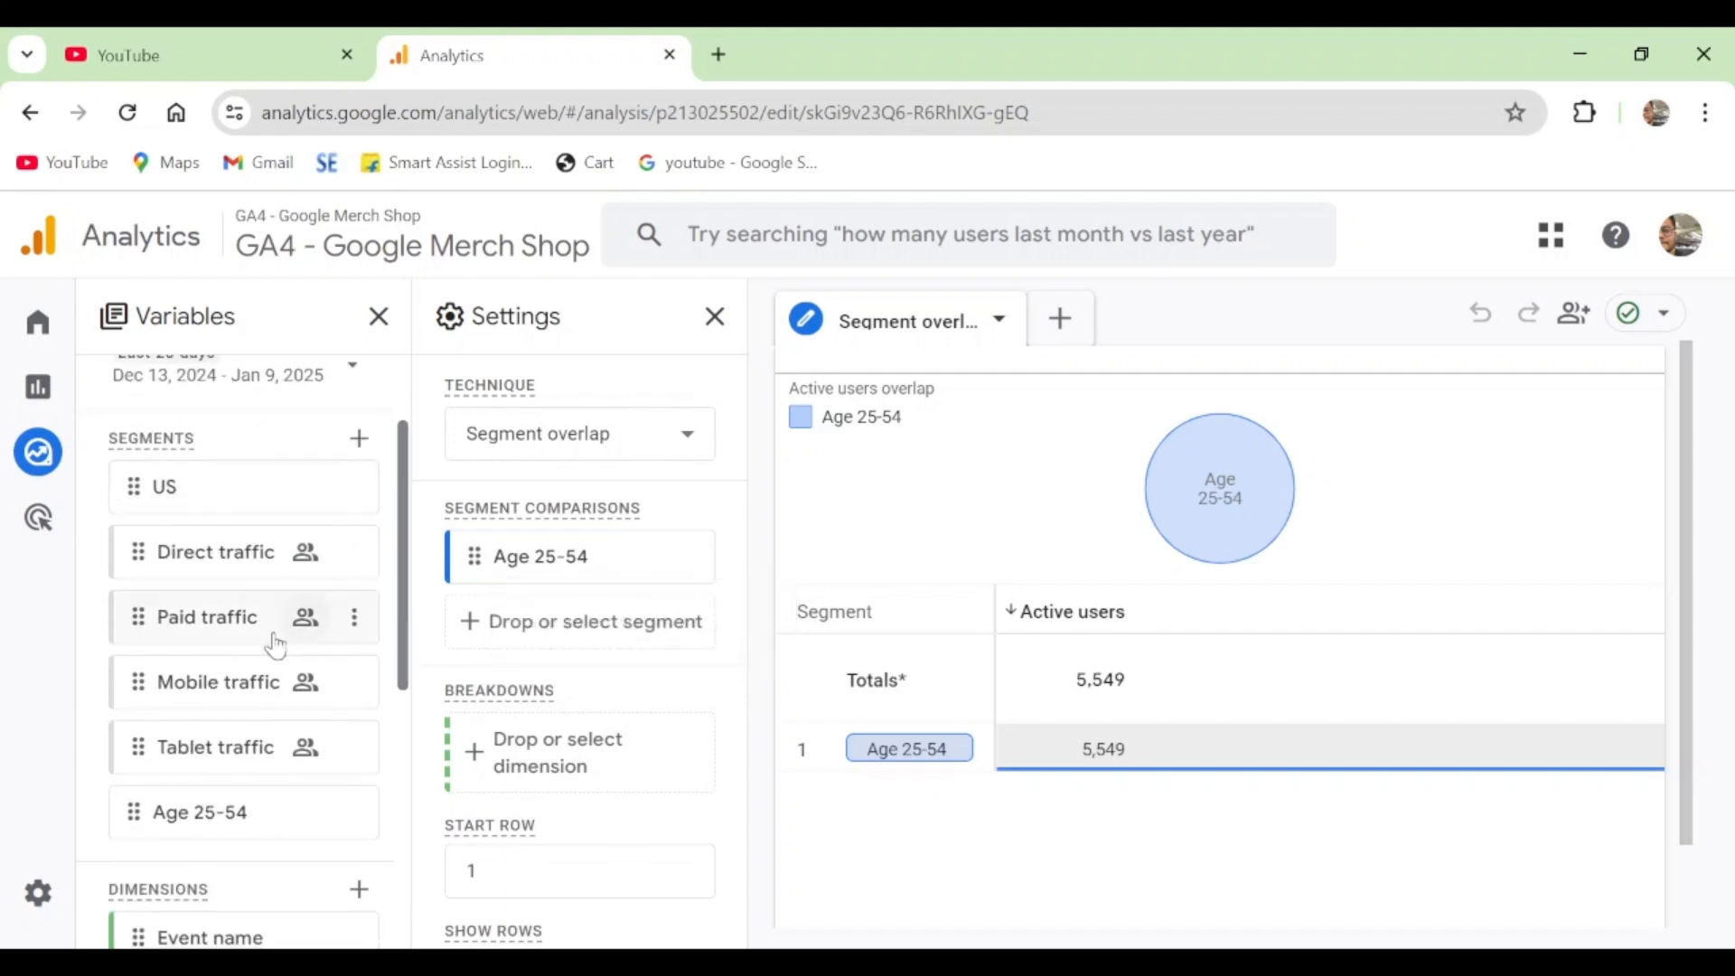
mouse_move(249, 567)
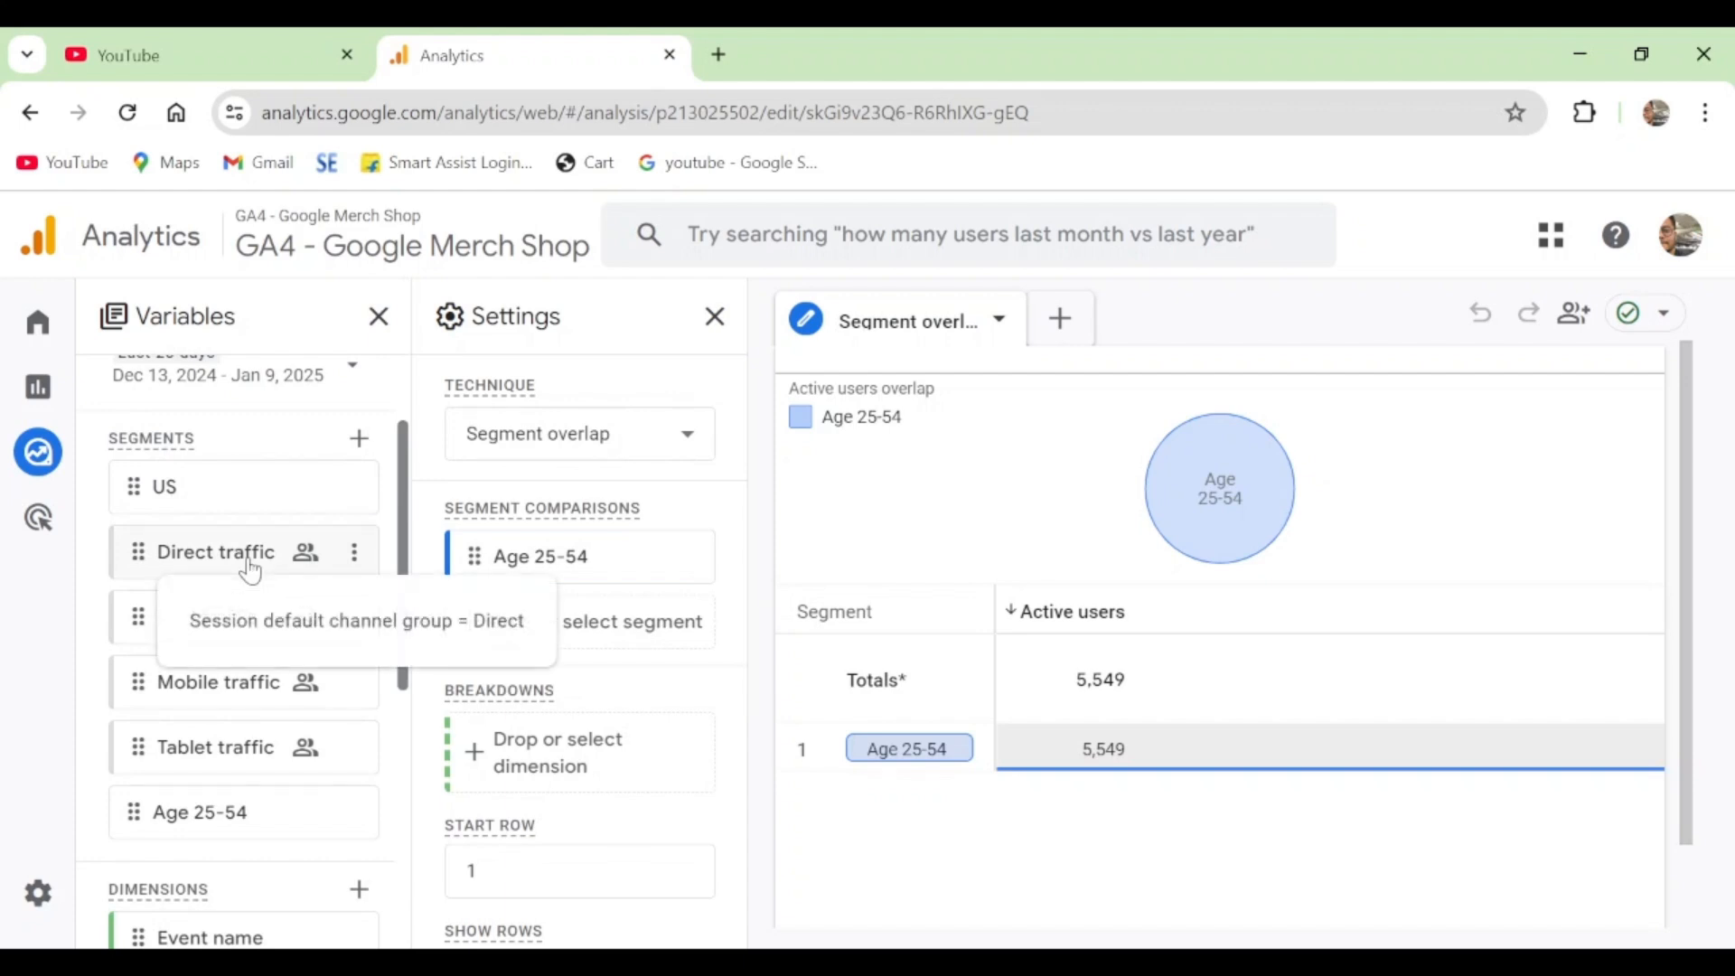
double_click(250, 568)
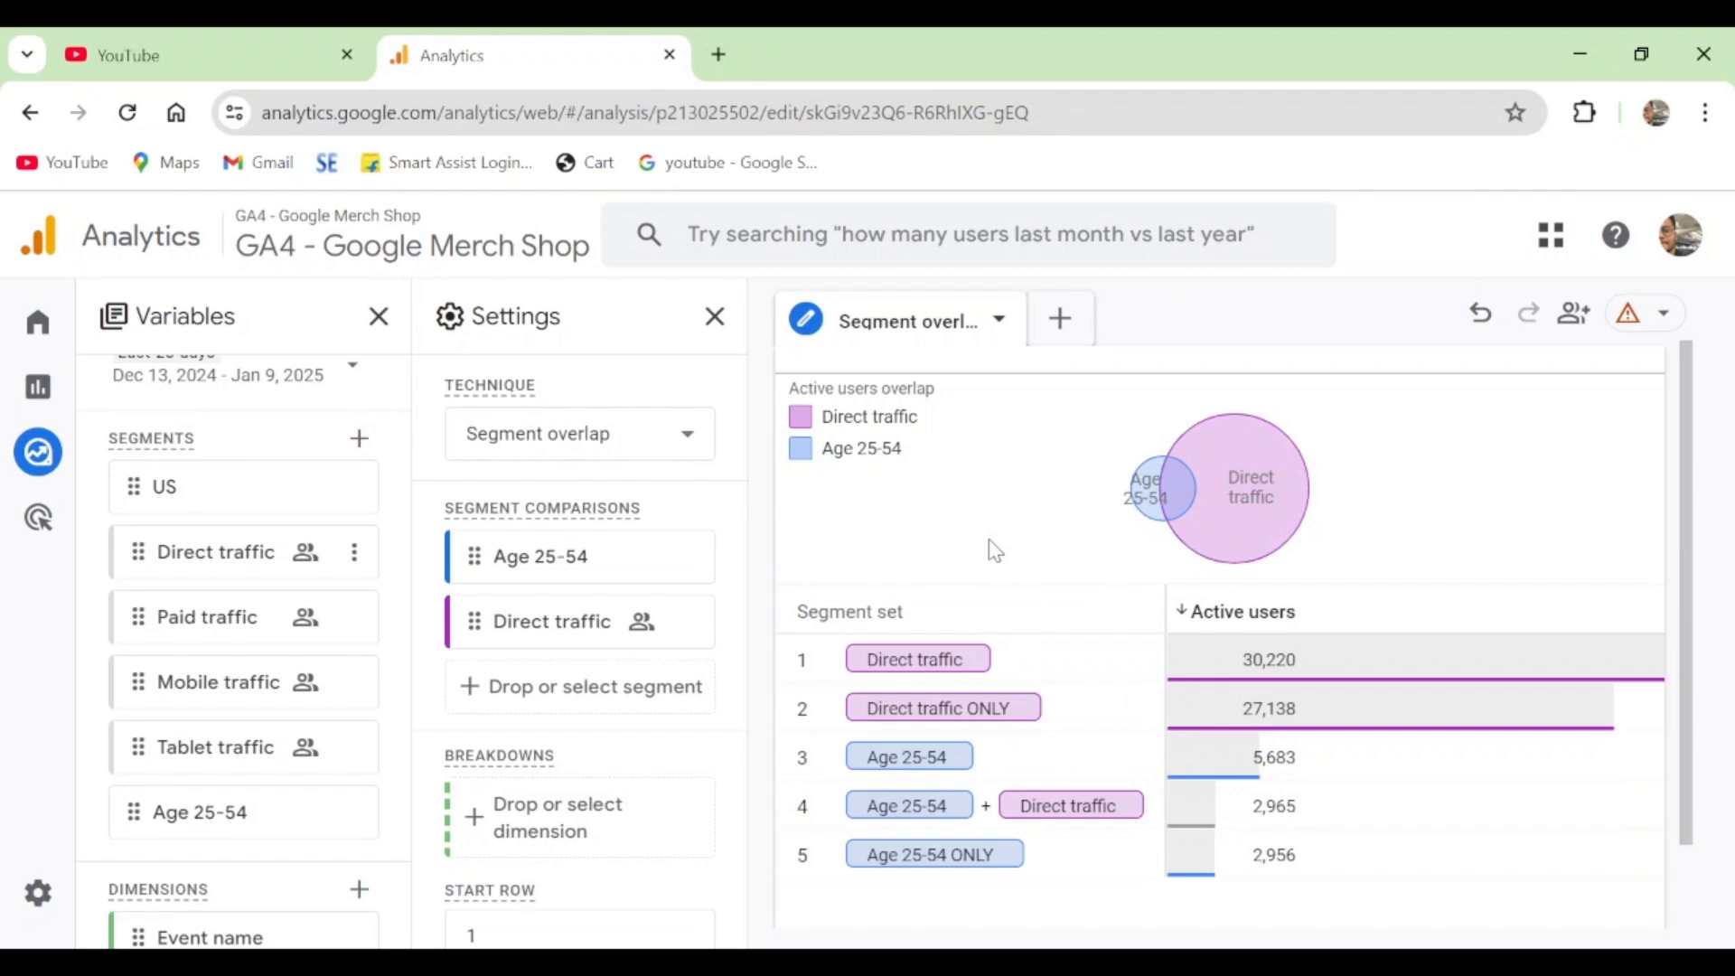
- Inspect the overlap between Age 25-54 and Direct traffic, and add Paid traffic as the third comparison segment
mouse_move(1146, 495)
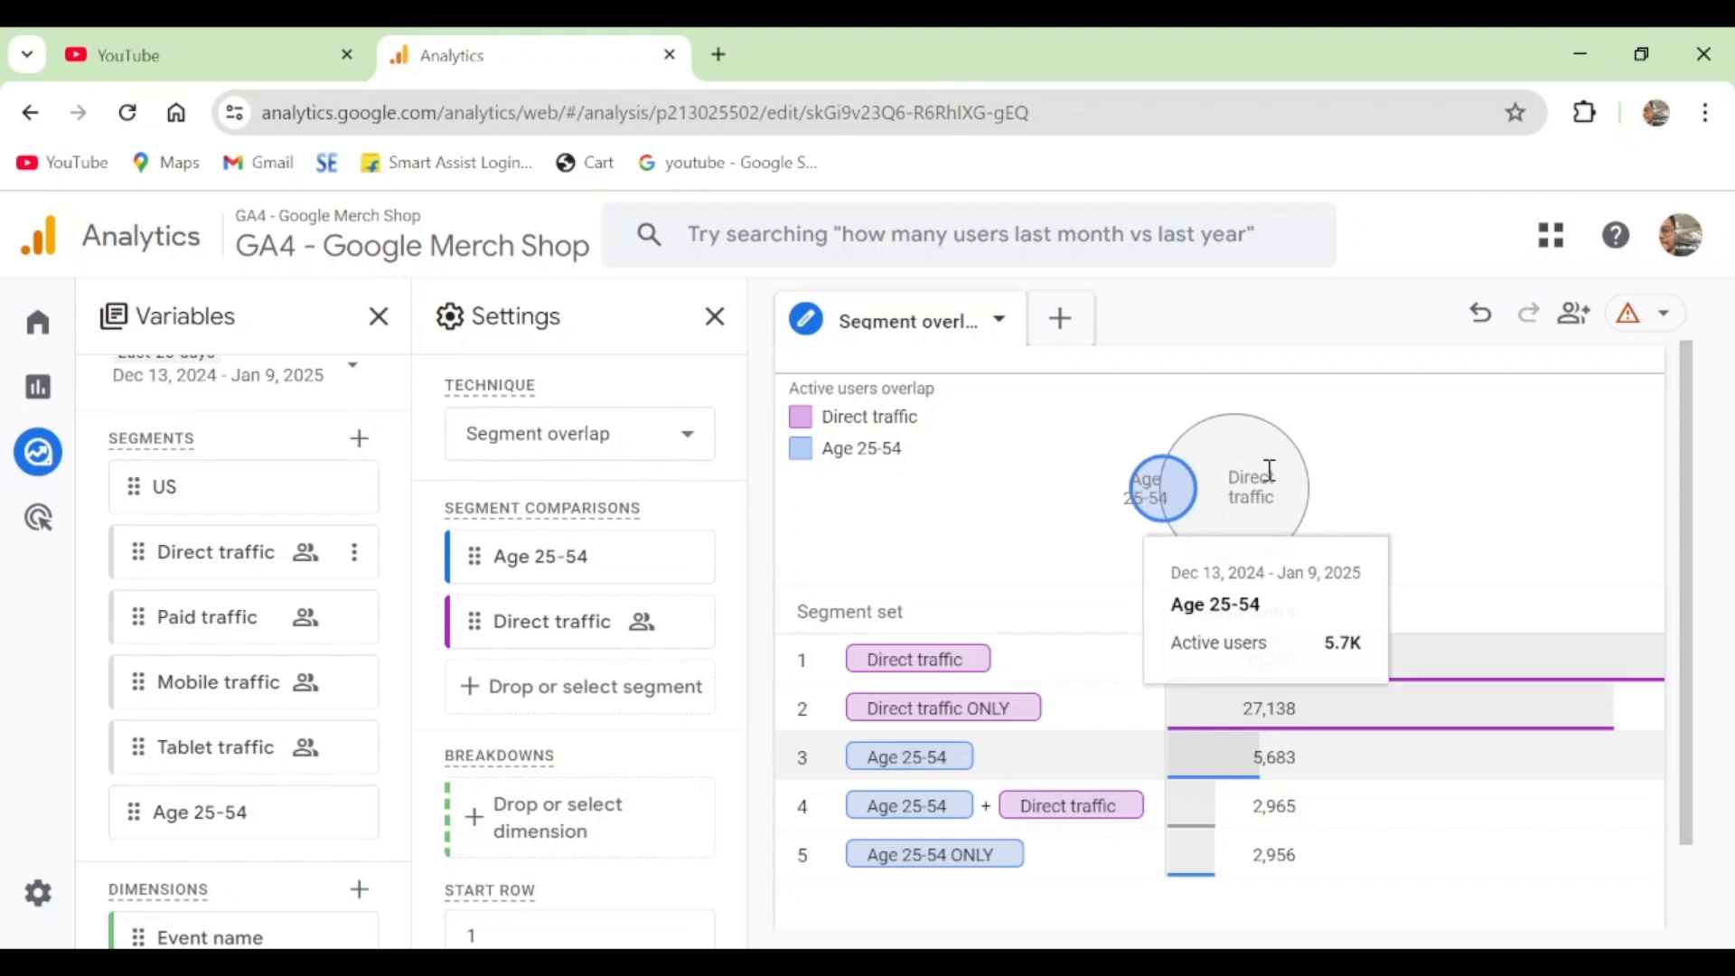
mouse_move(1278, 471)
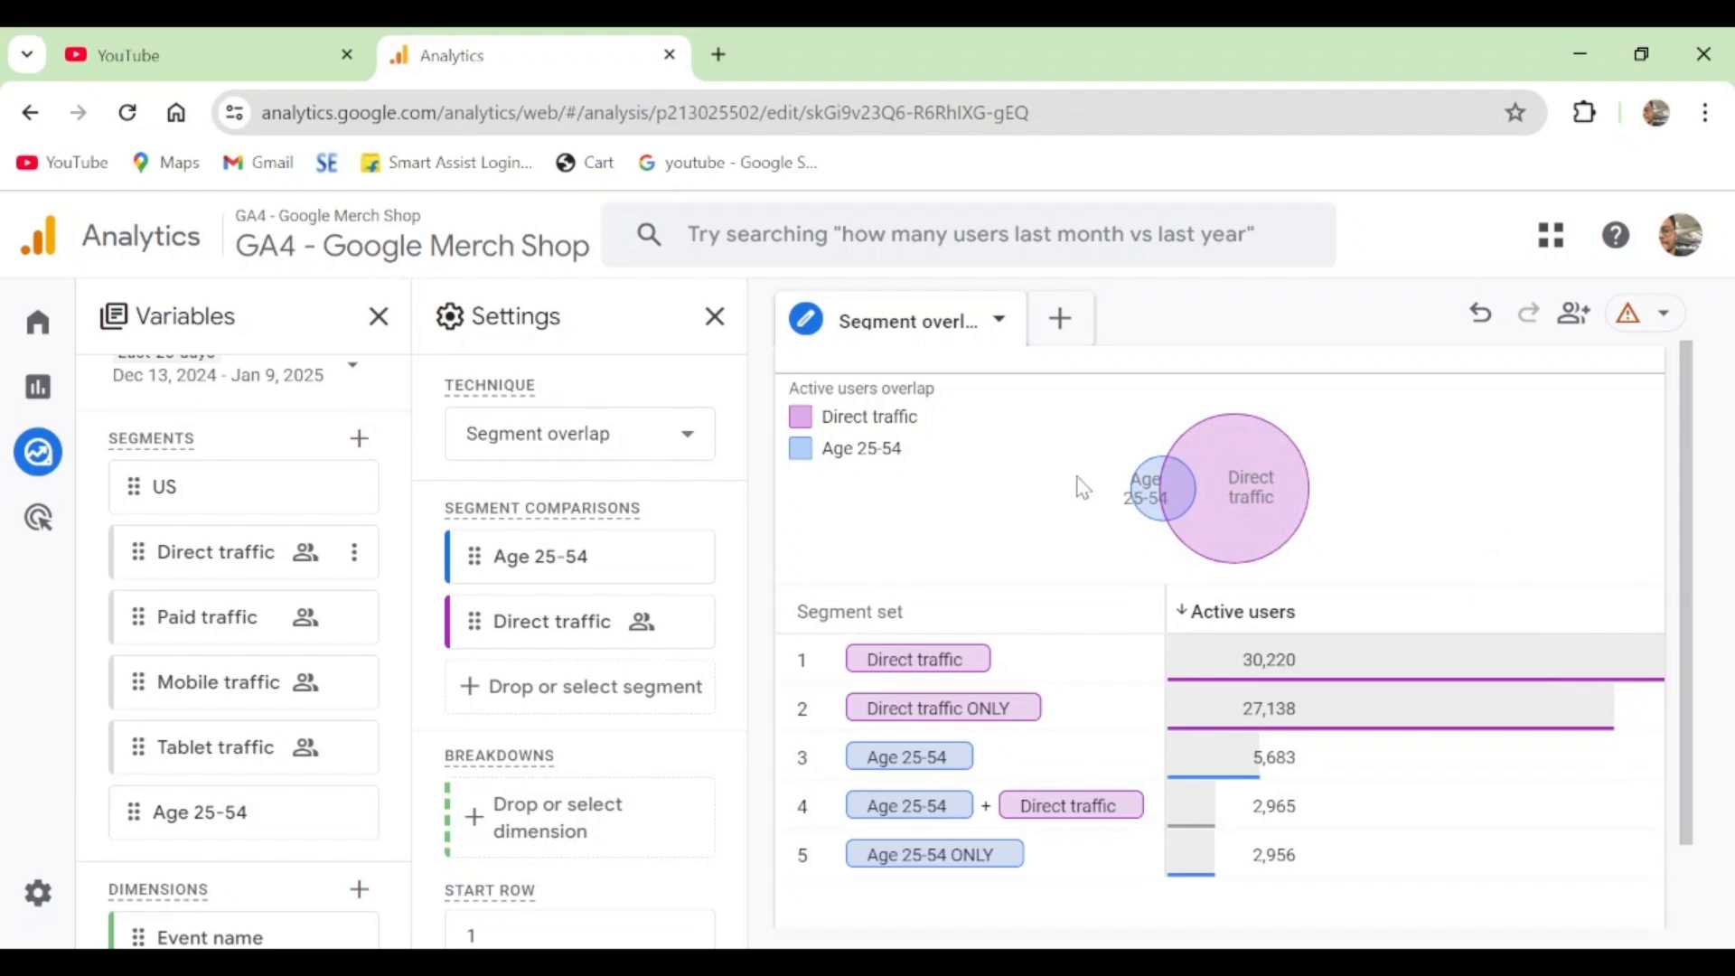
mouse_move(1175, 488)
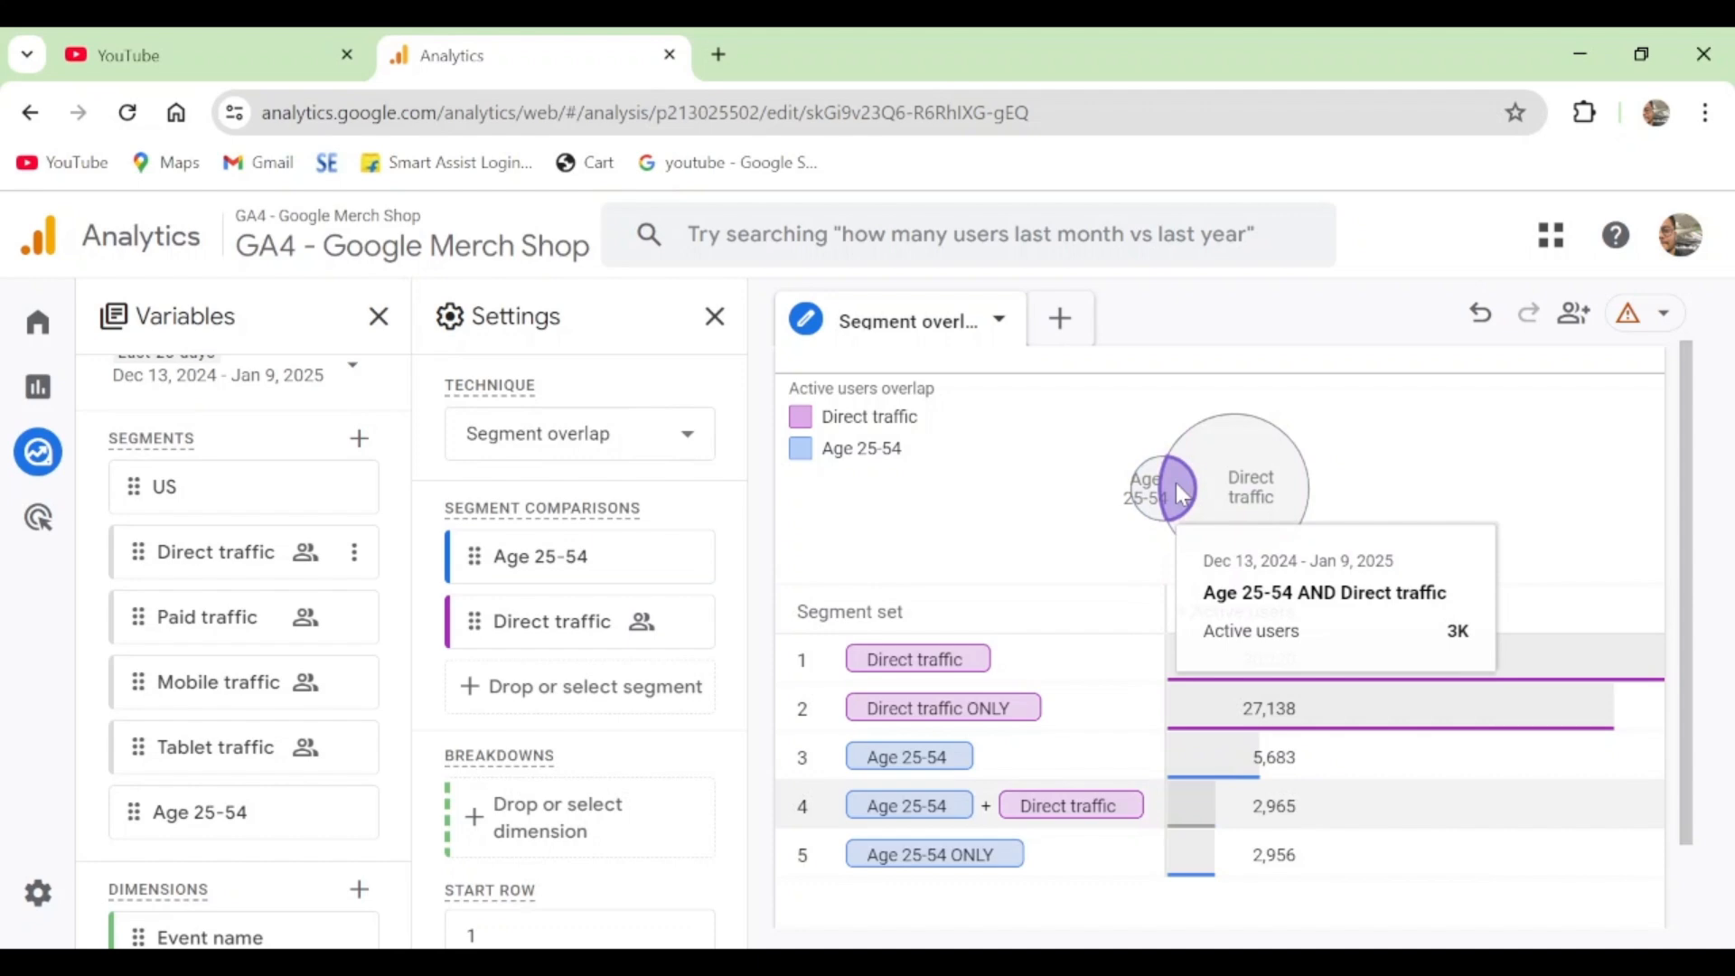
mouse_move(1240, 484)
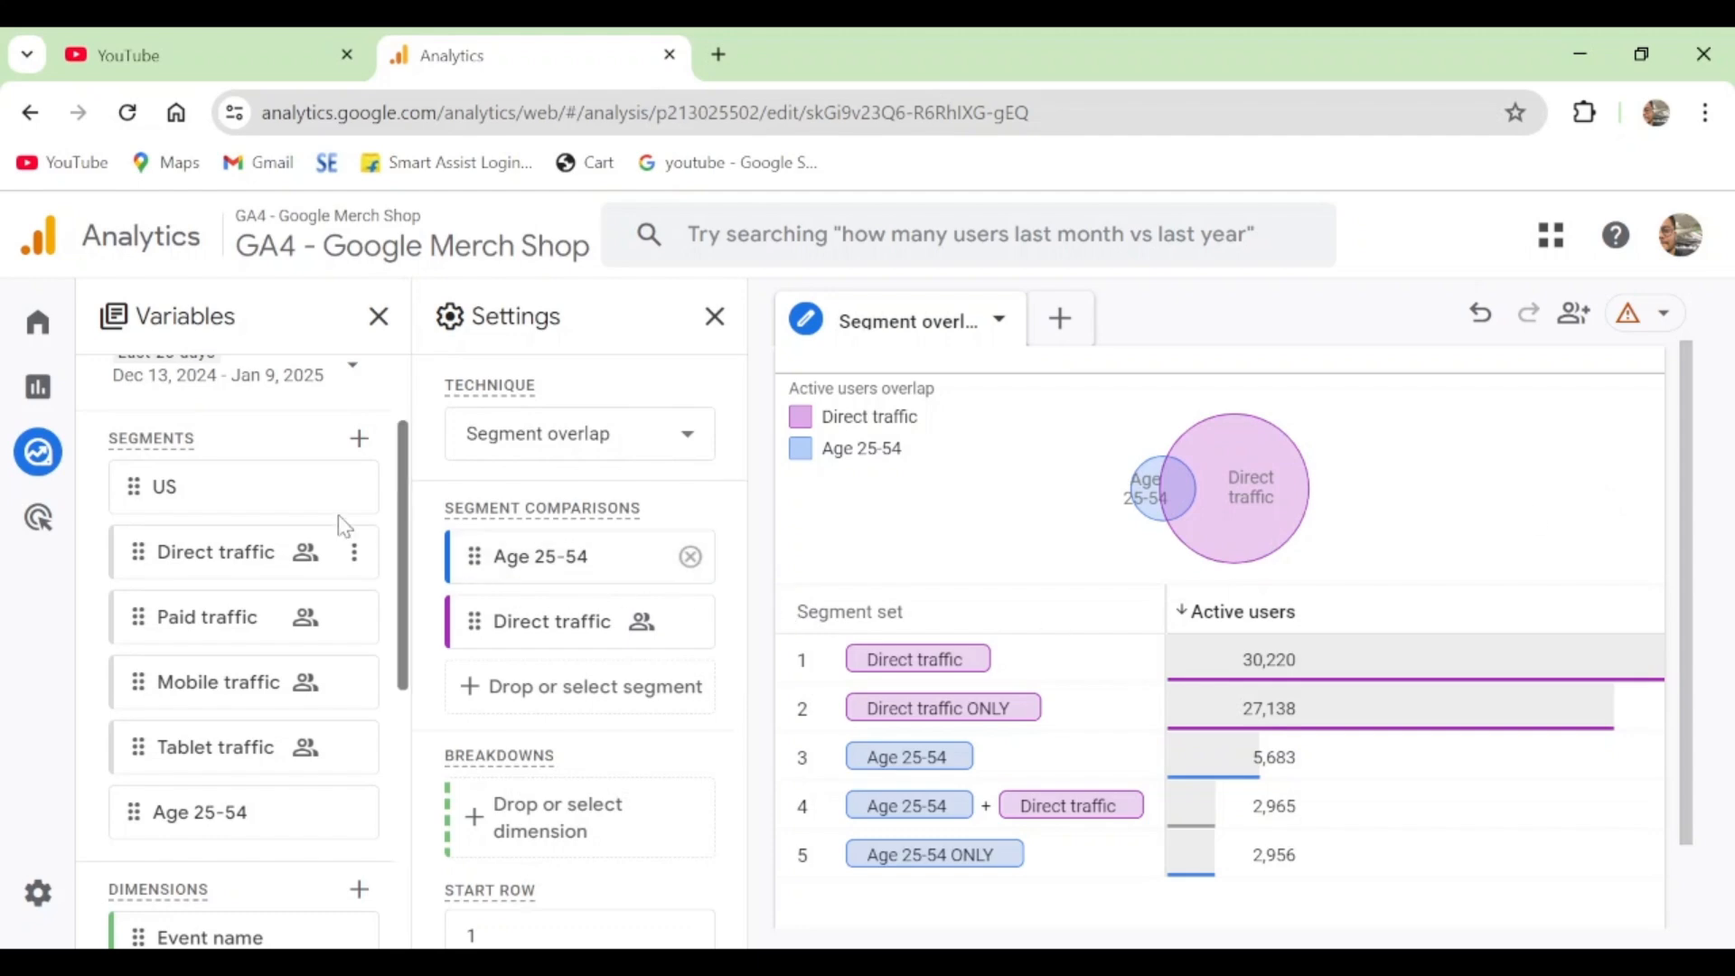
scroll(254, 520, down, 2)
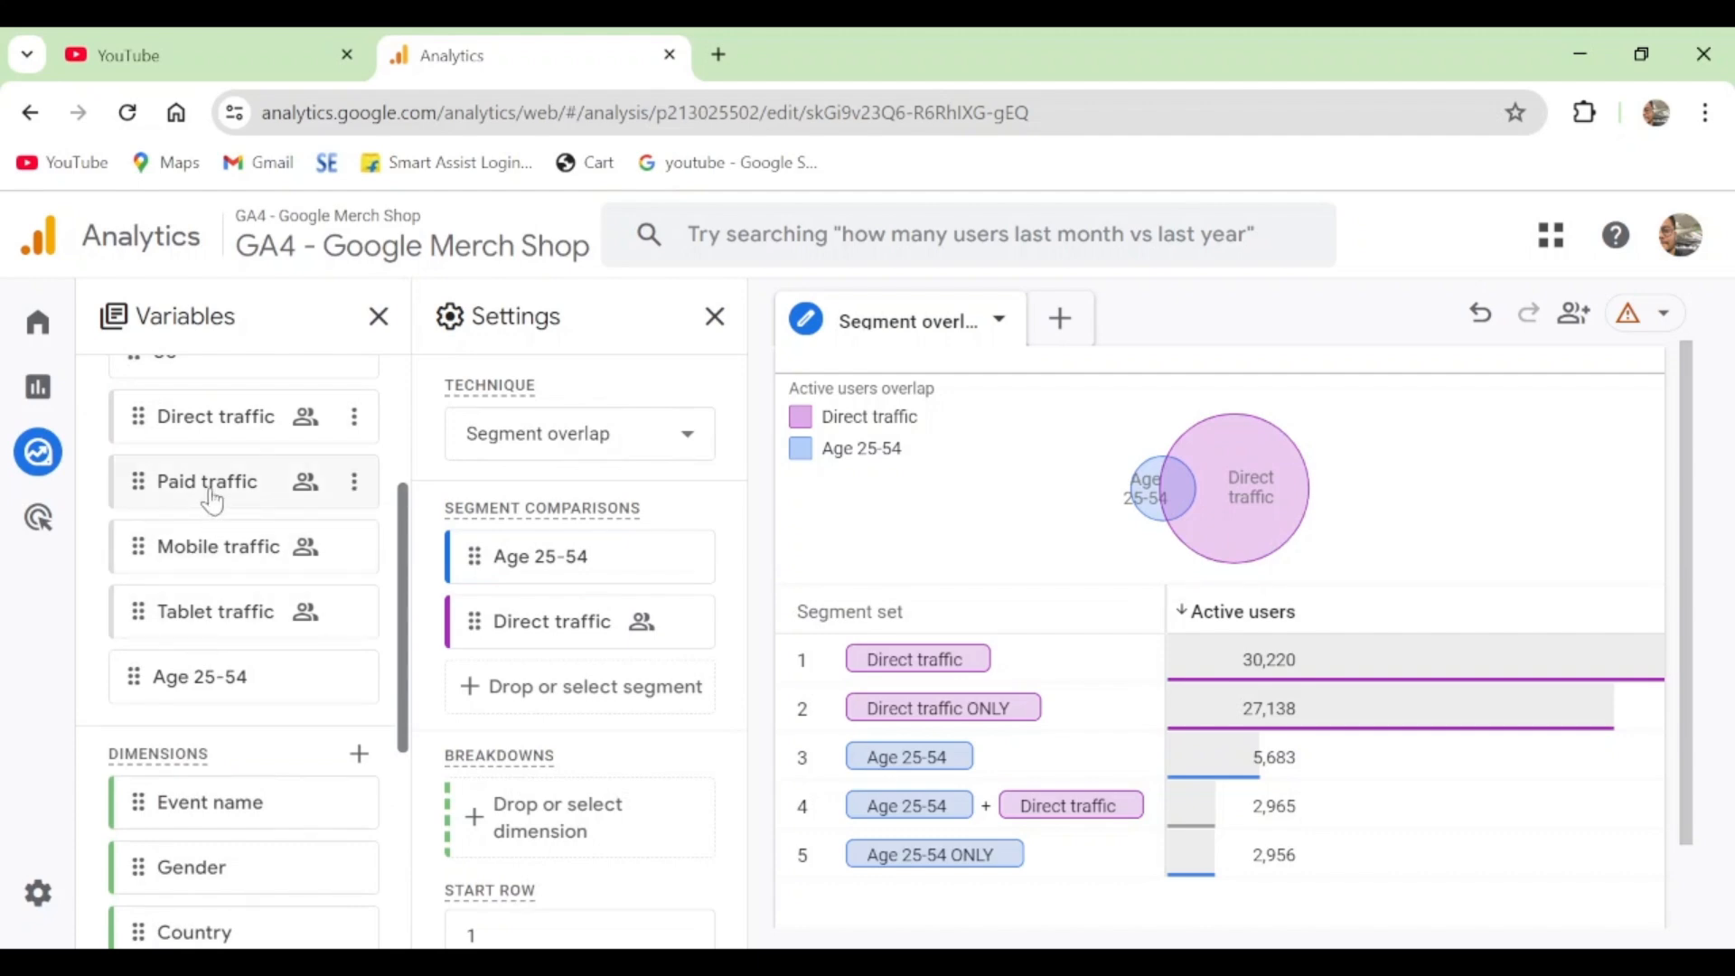
mouse_move(212, 501)
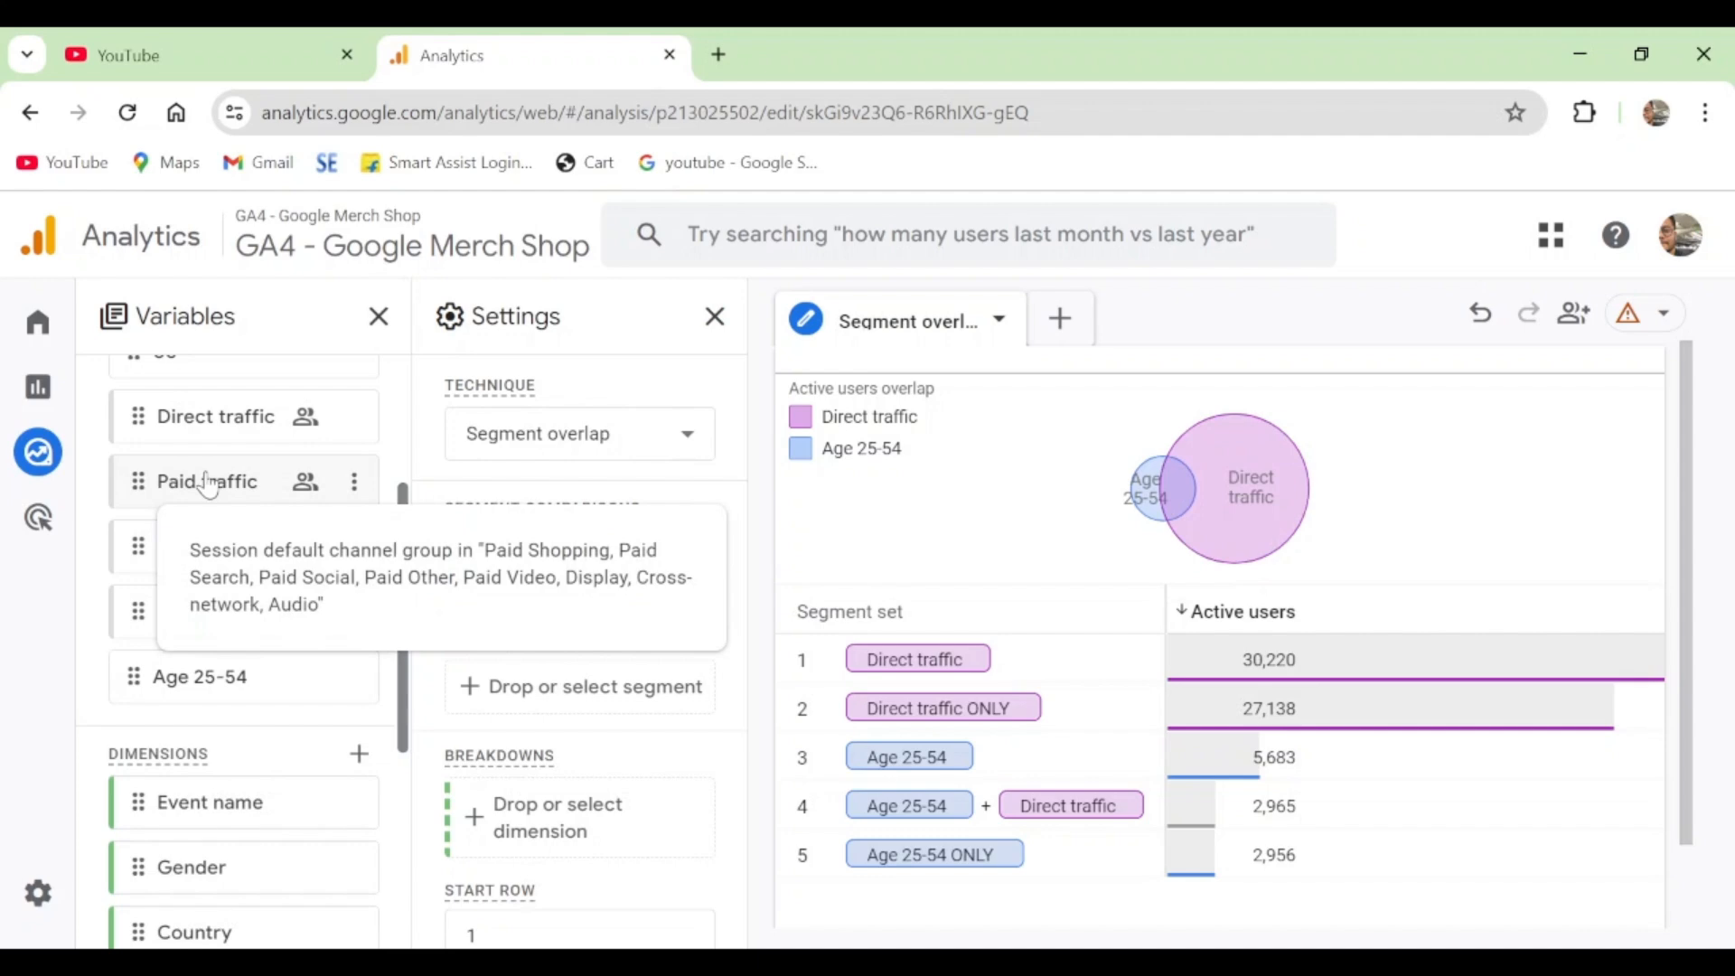
double_click(208, 483)
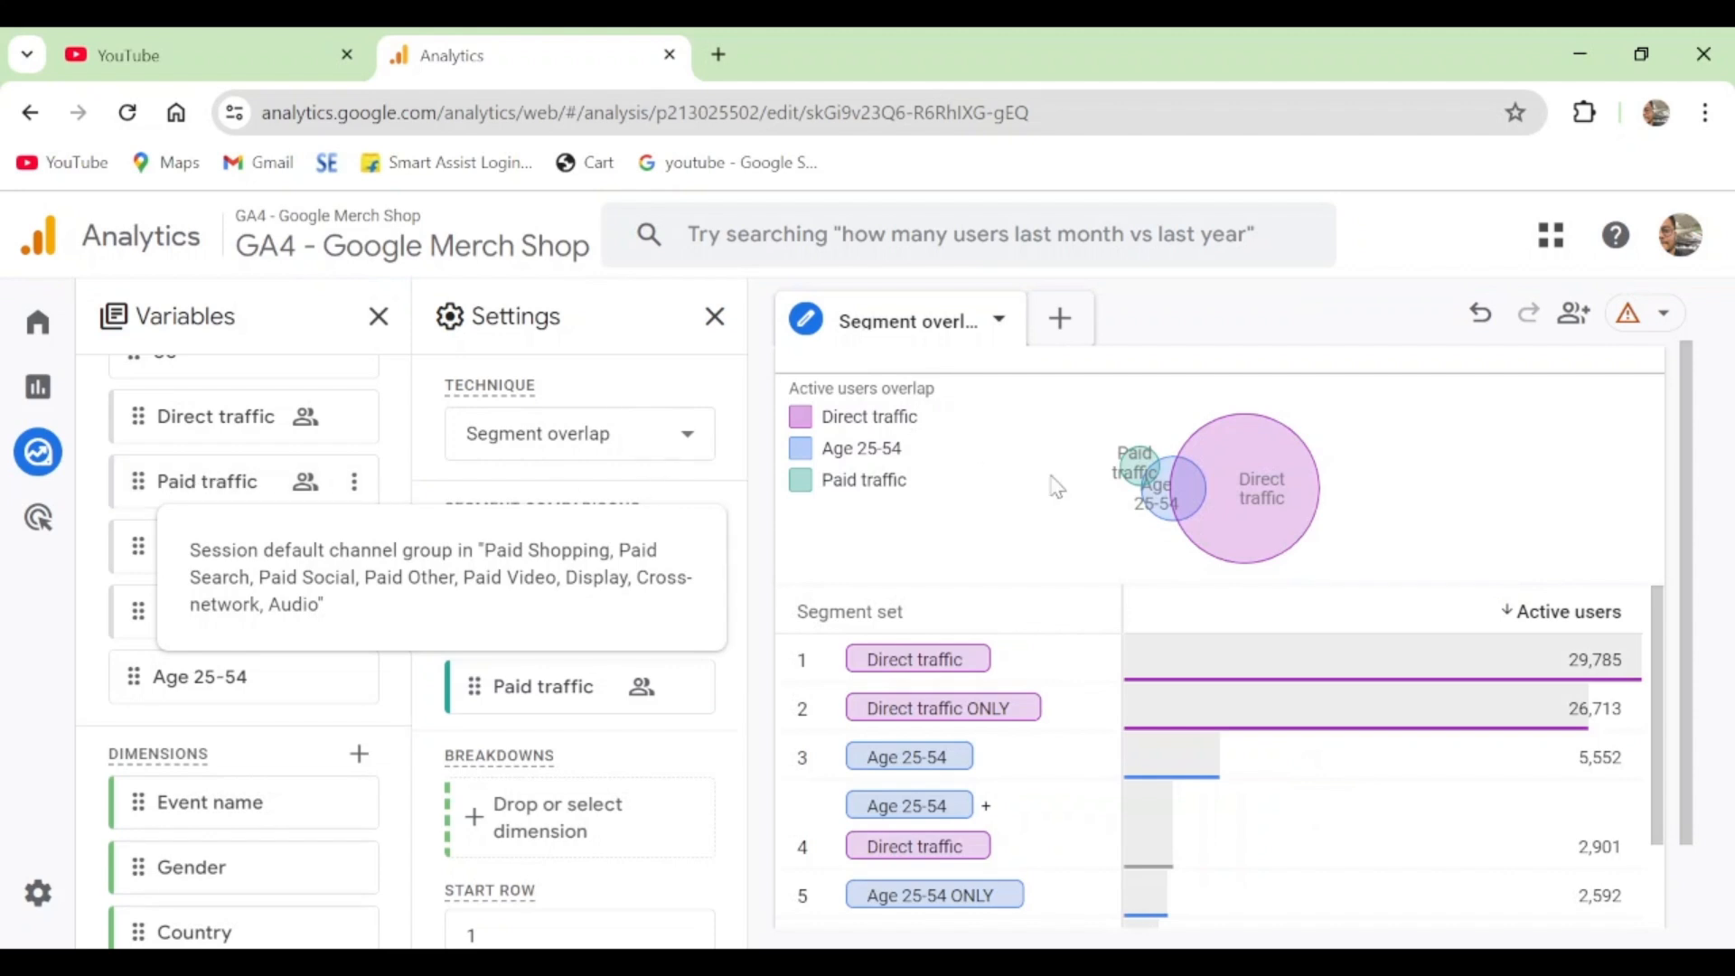
- Examine the three-segment overlap diagram, the remaining segments and dimensions, and the breakdown, row and value settings
mouse_move(1280, 485)
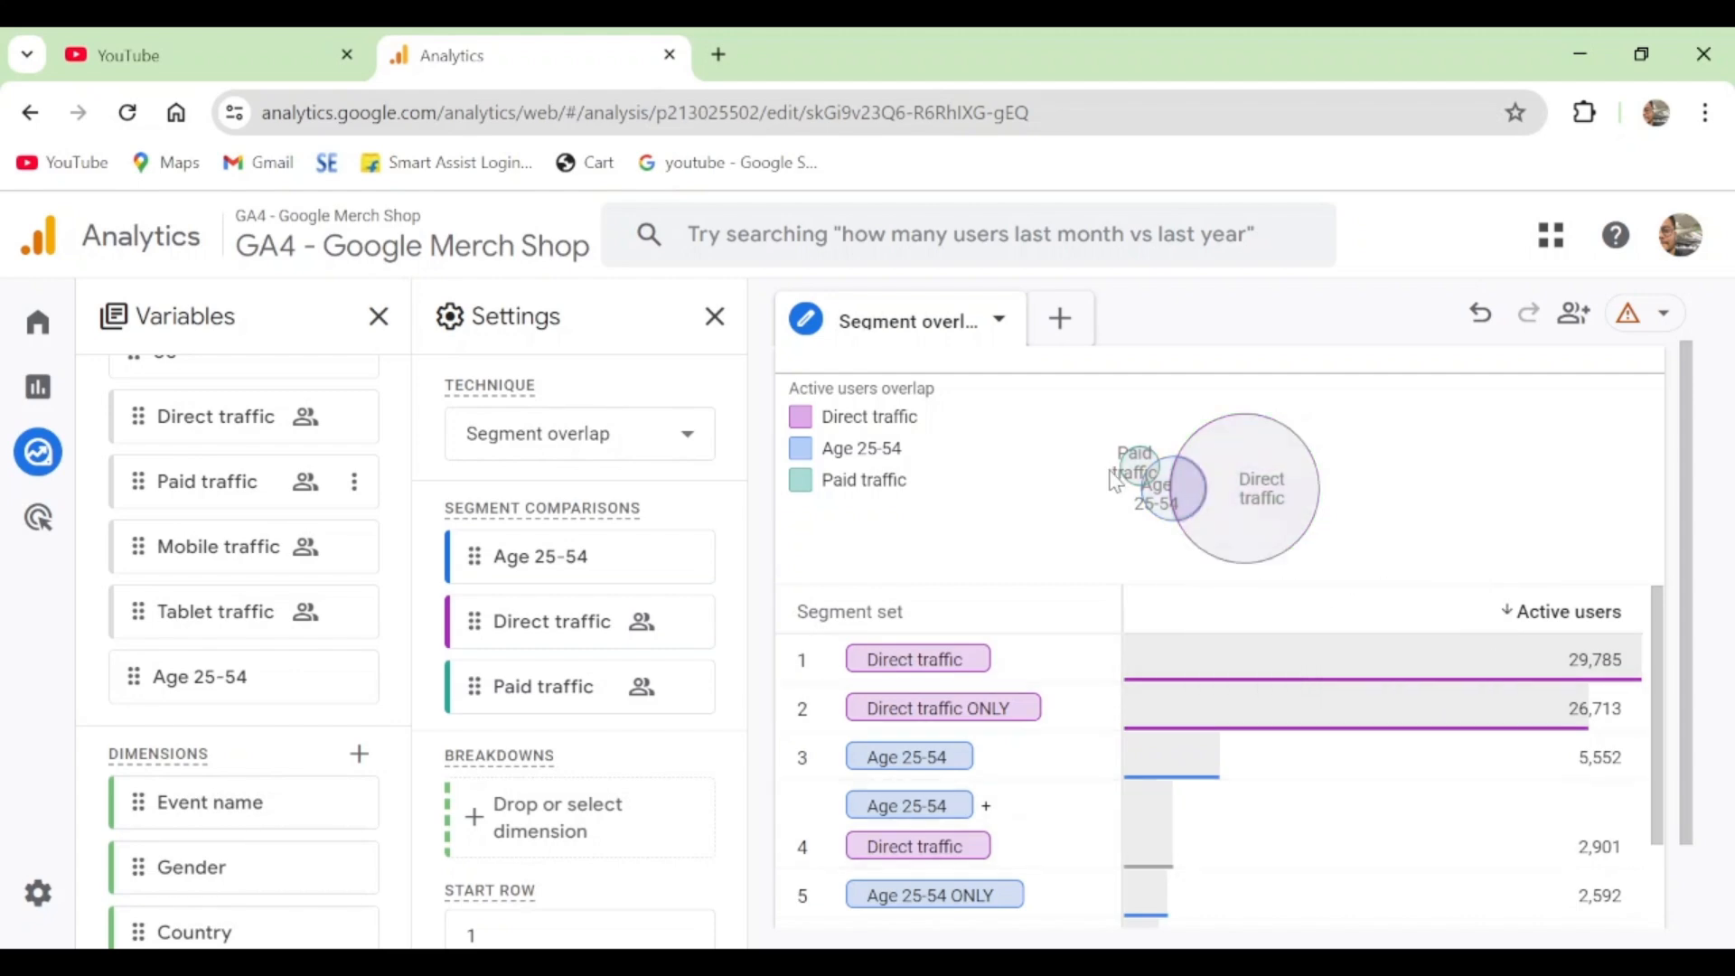
mouse_move(1149, 484)
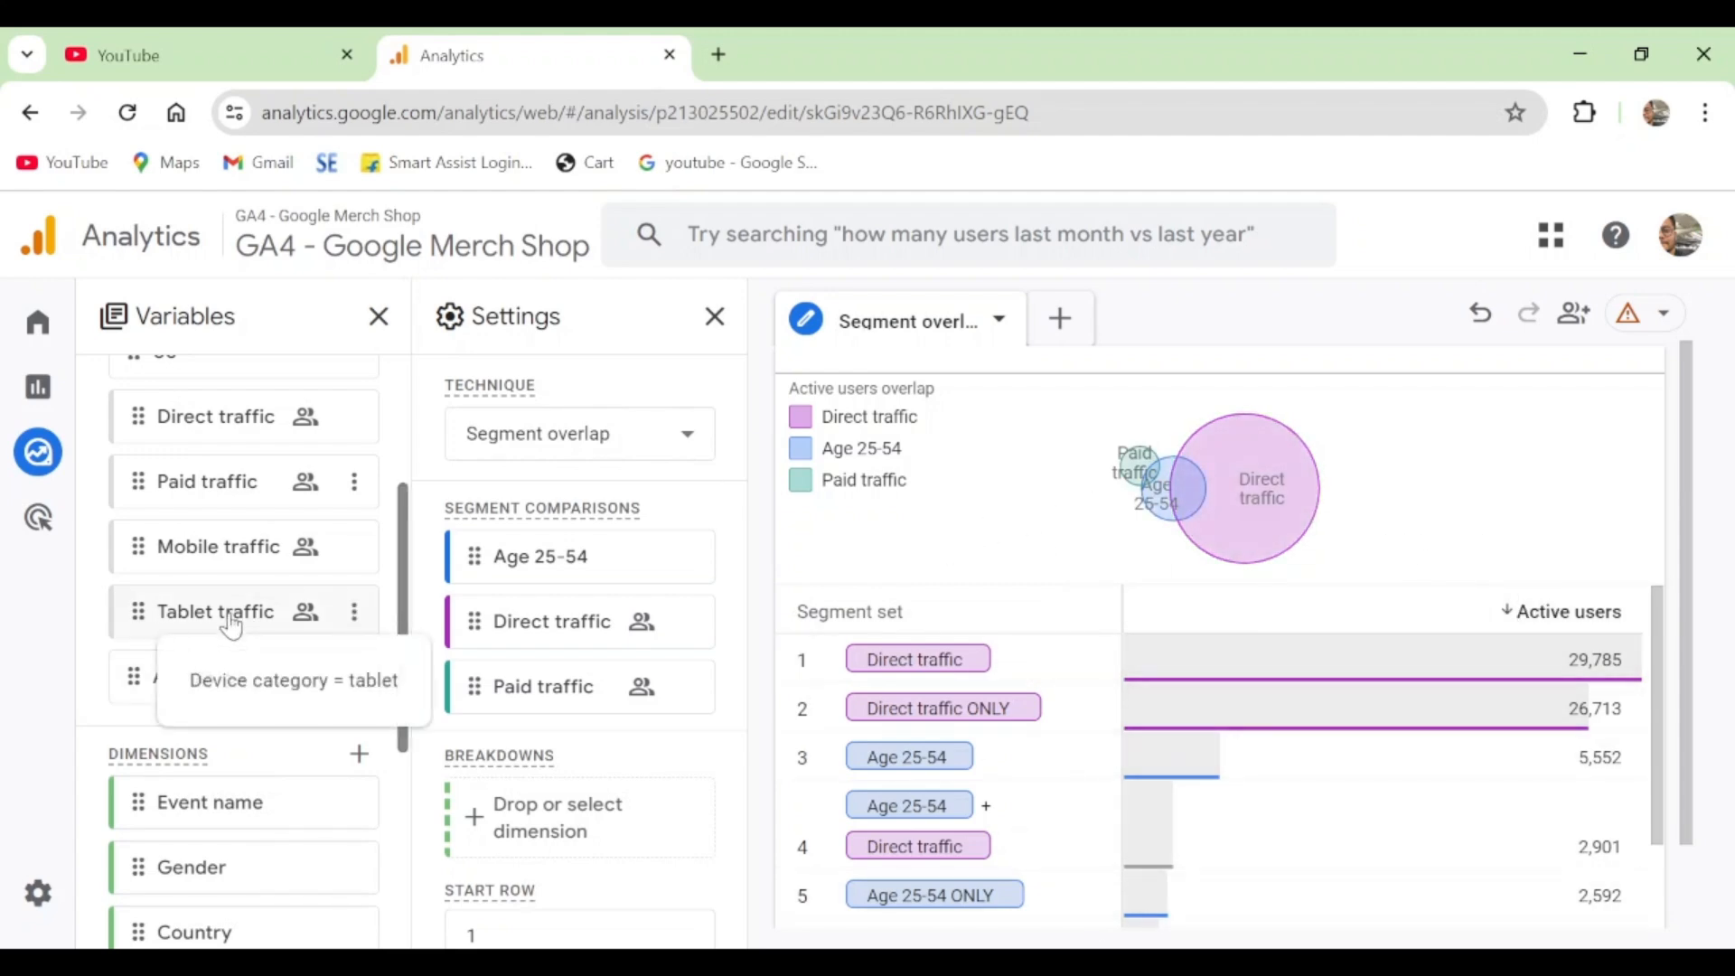
scroll(244, 506, up, 3)
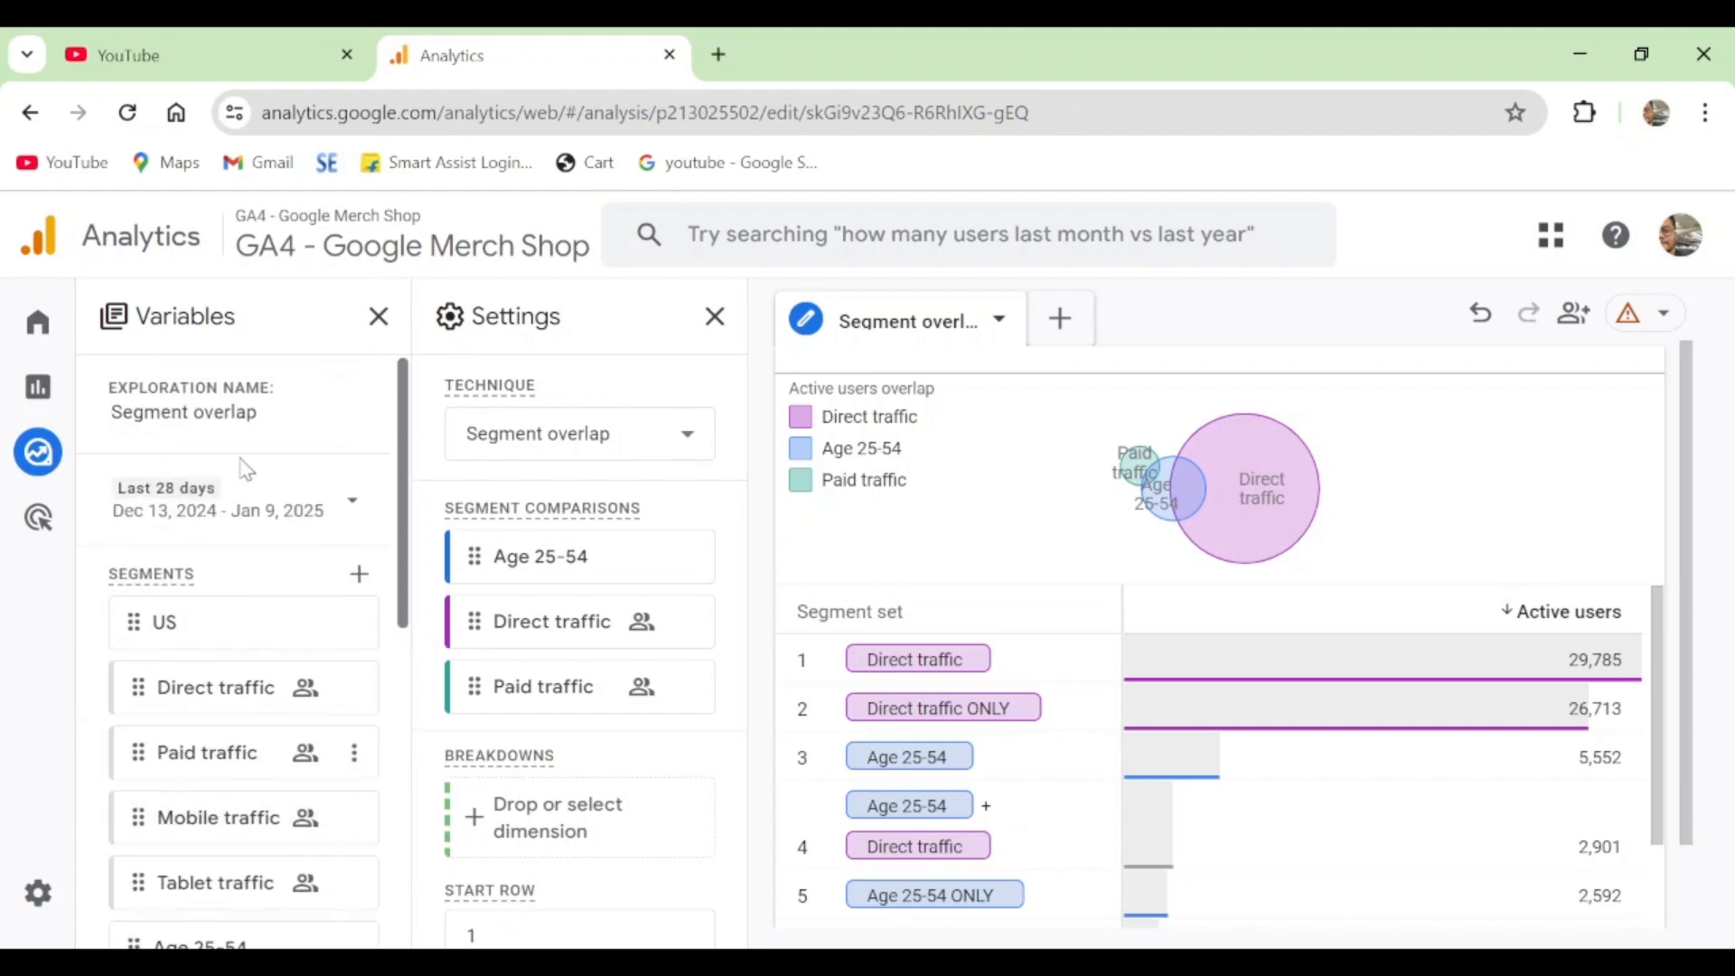
scroll(231, 601, down, 1)
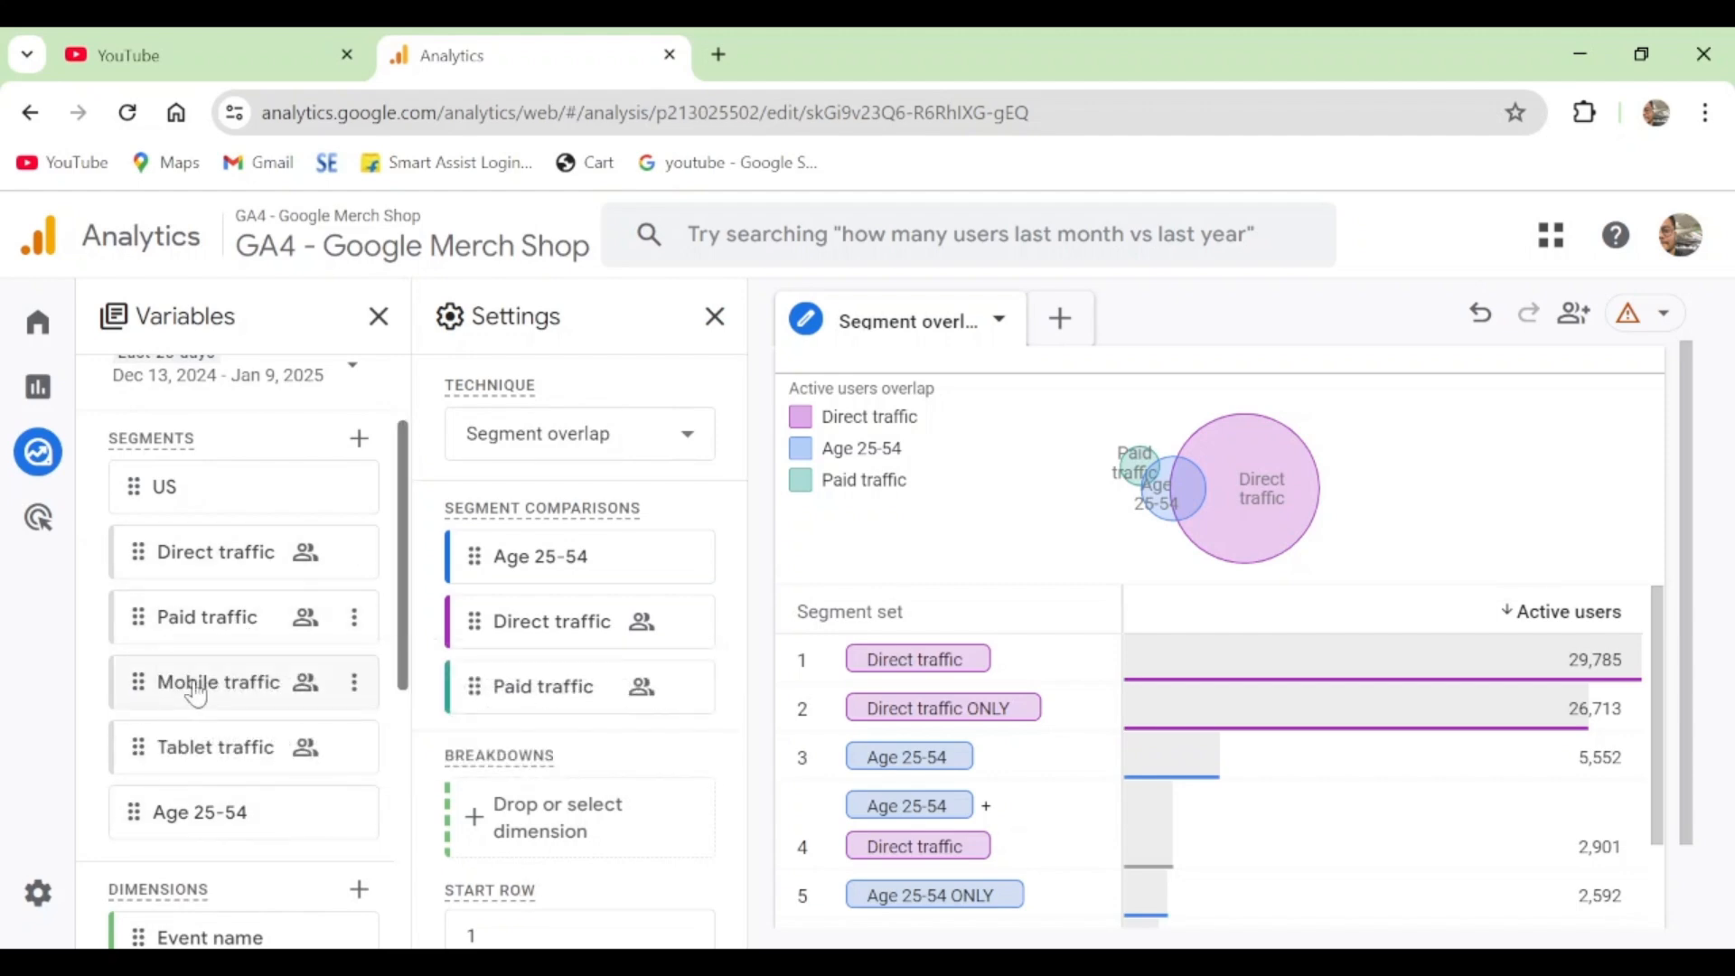
mouse_move(198, 695)
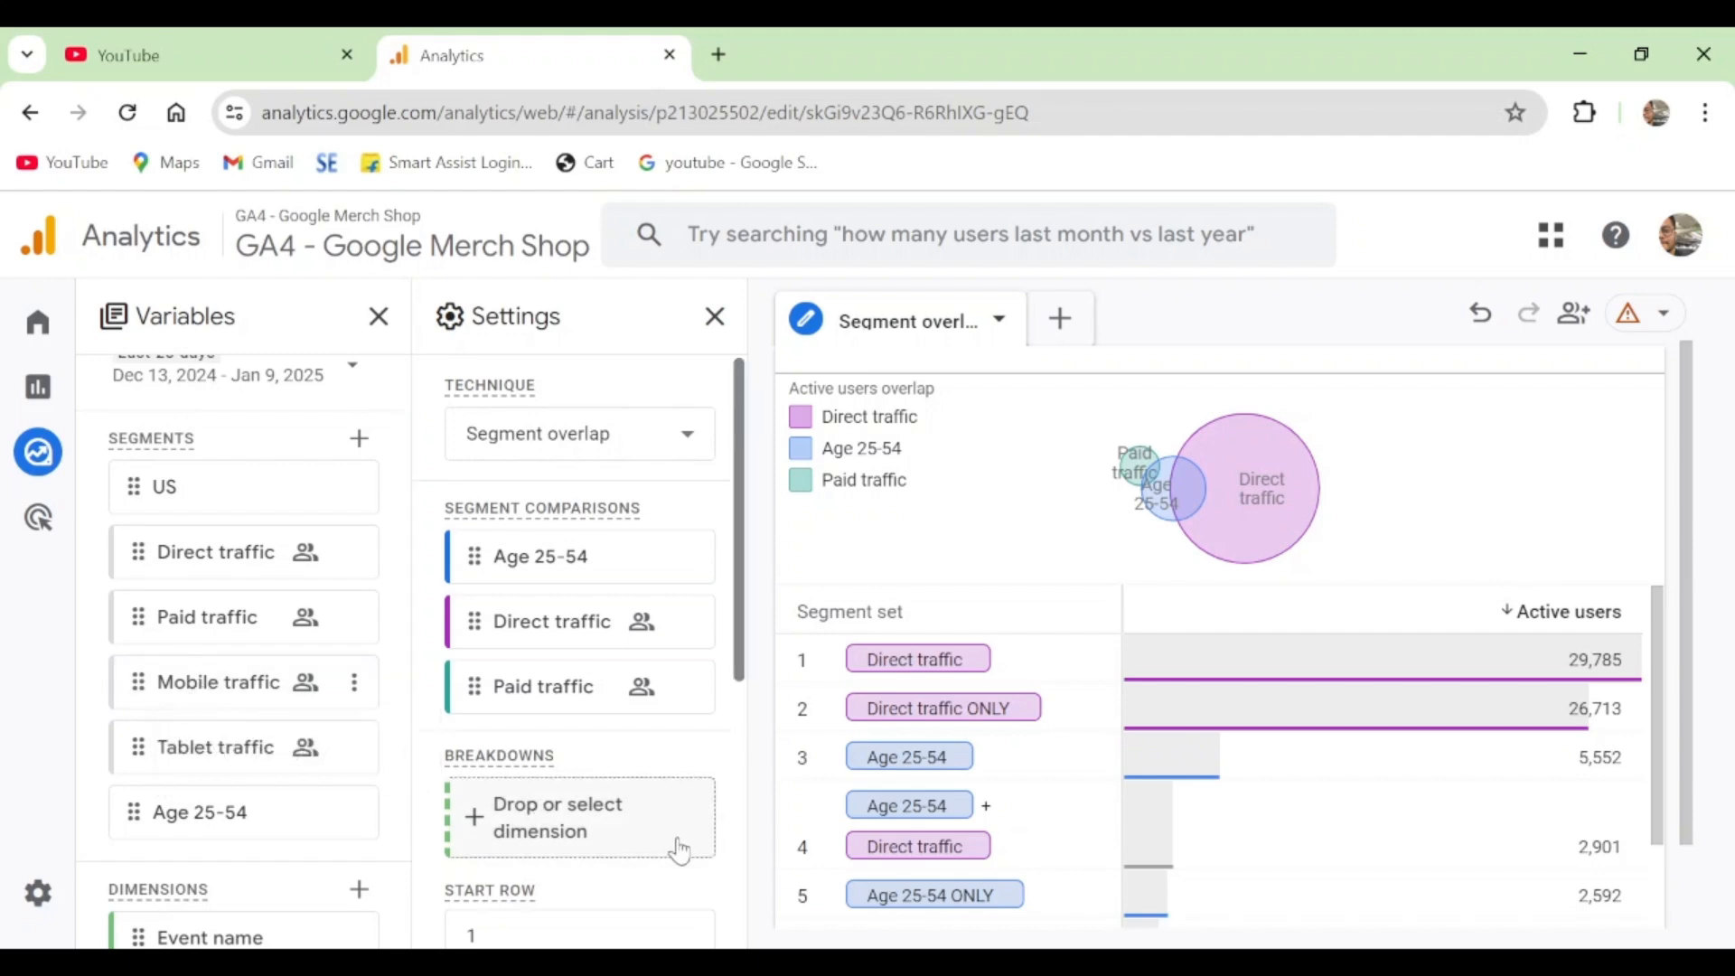
scroll(271, 705, down, 3)
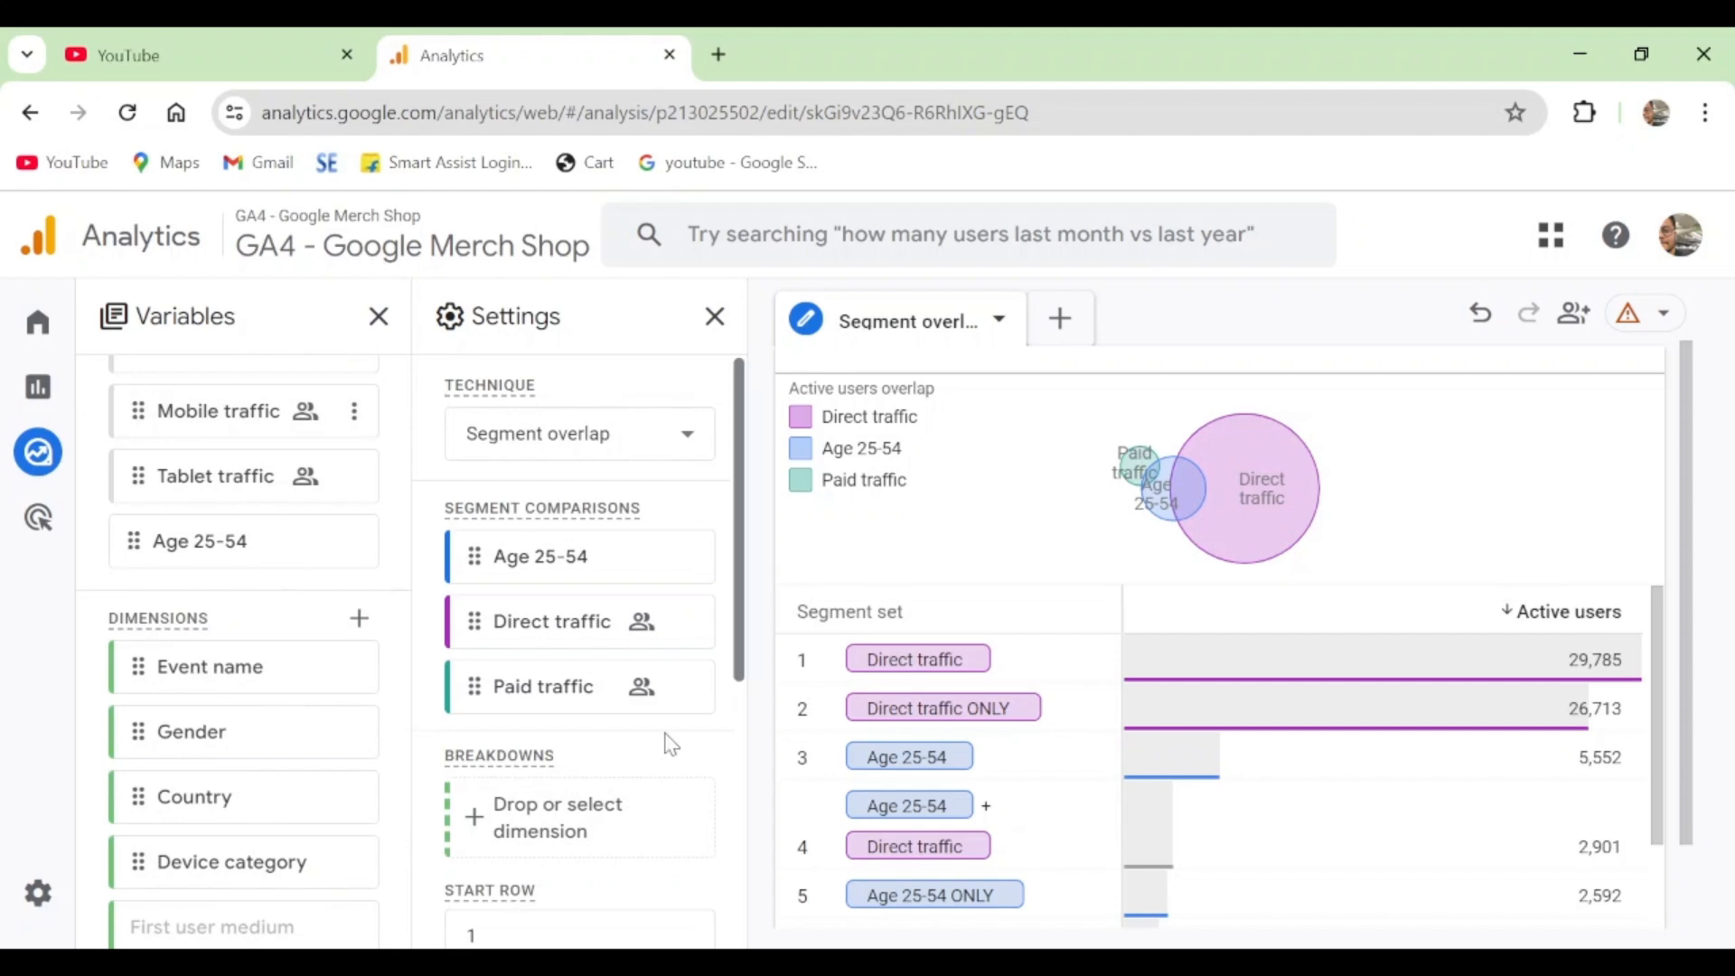
scroll(653, 492, down, 2)
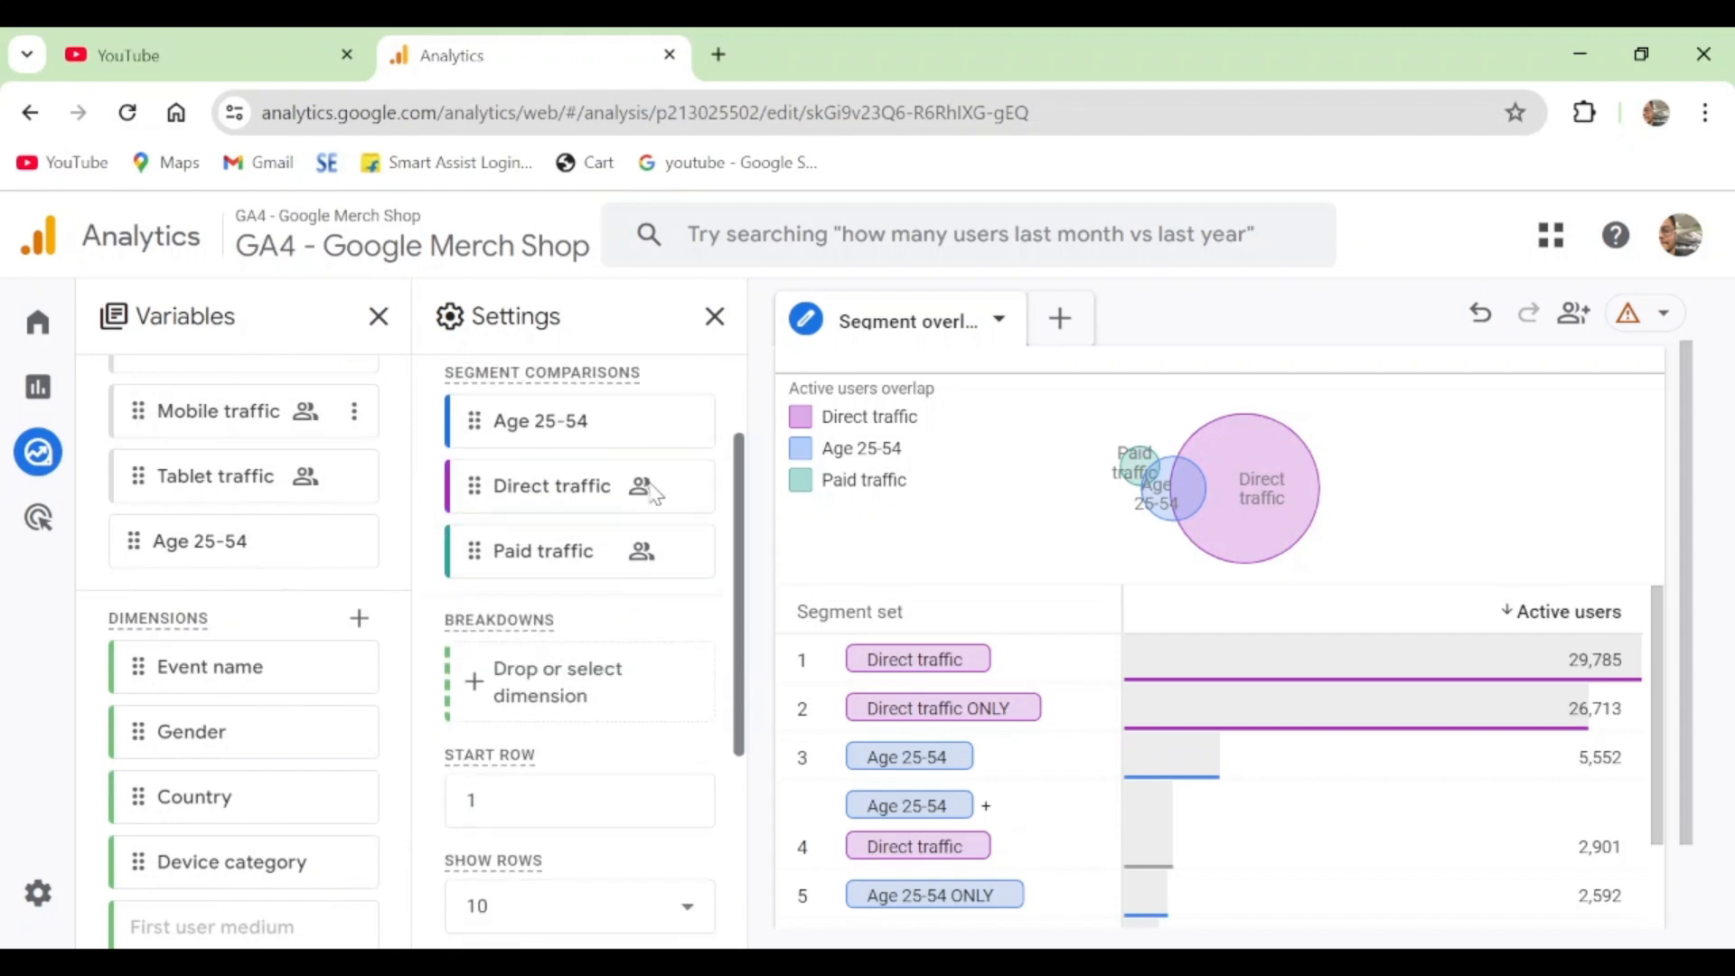
scroll(650, 493, down, 3)
scroll(656, 501, up, 3)
scroll(649, 614, down, 2)
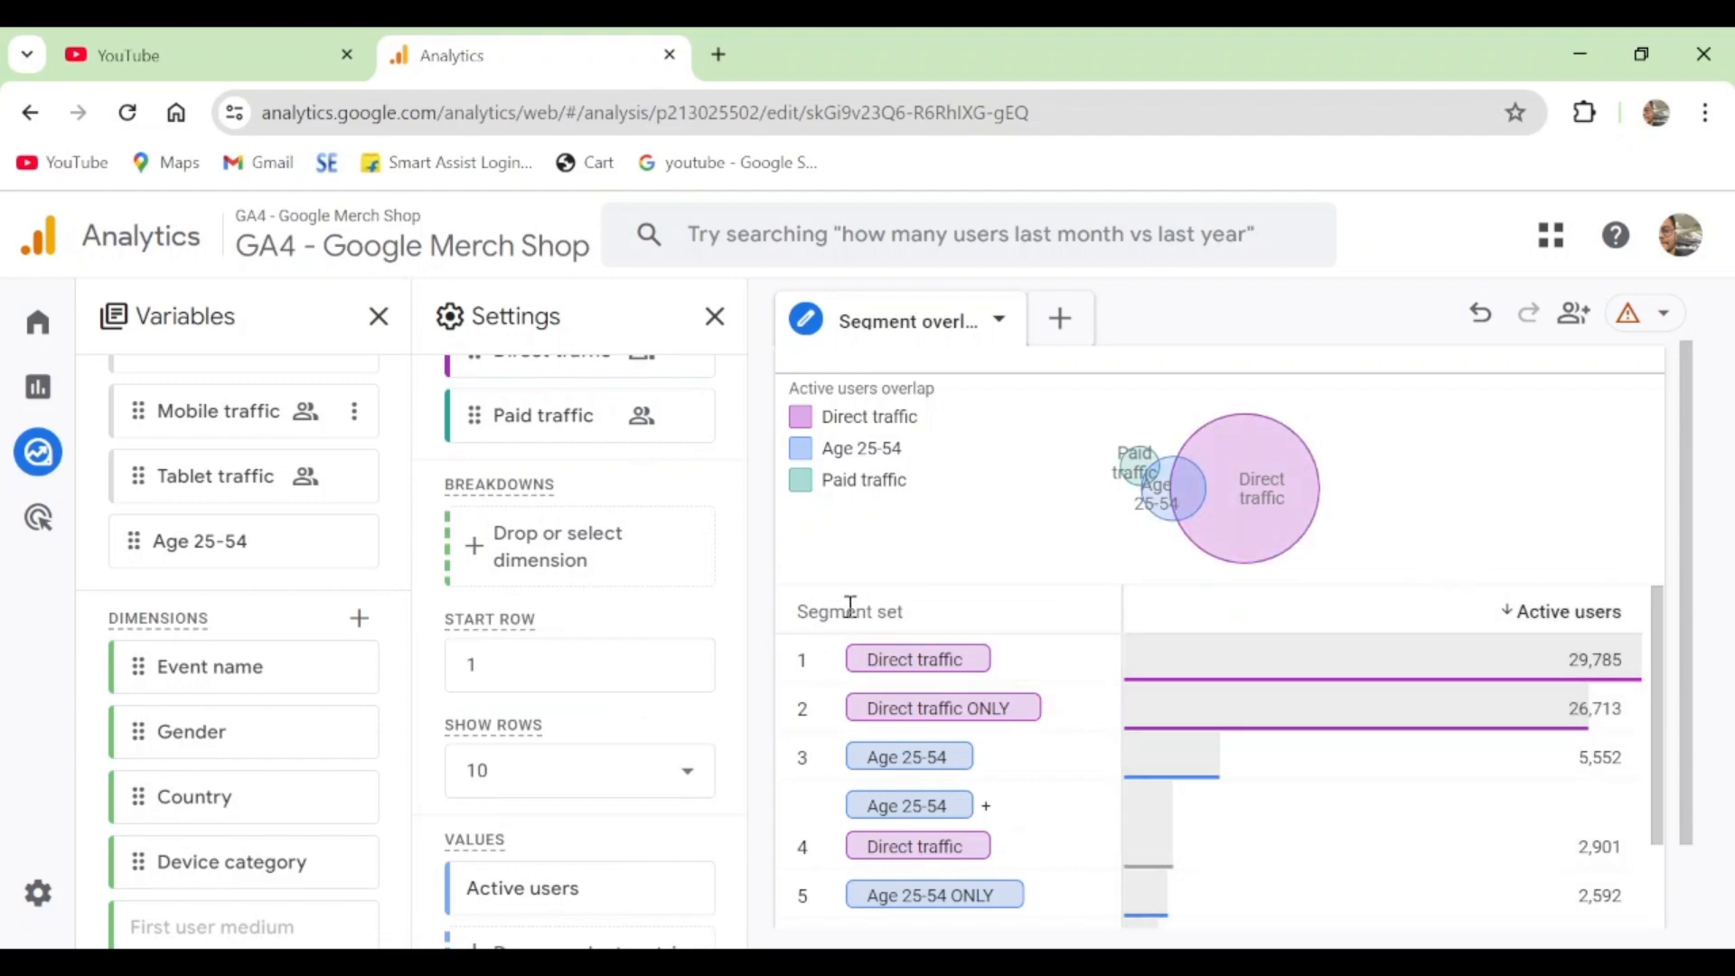
- Compare the Direct traffic, Direct traffic ONLY and Age 25-54 rows of the segment set table with their areas in the overlap diagram
scroll(1049, 597, down, 1)
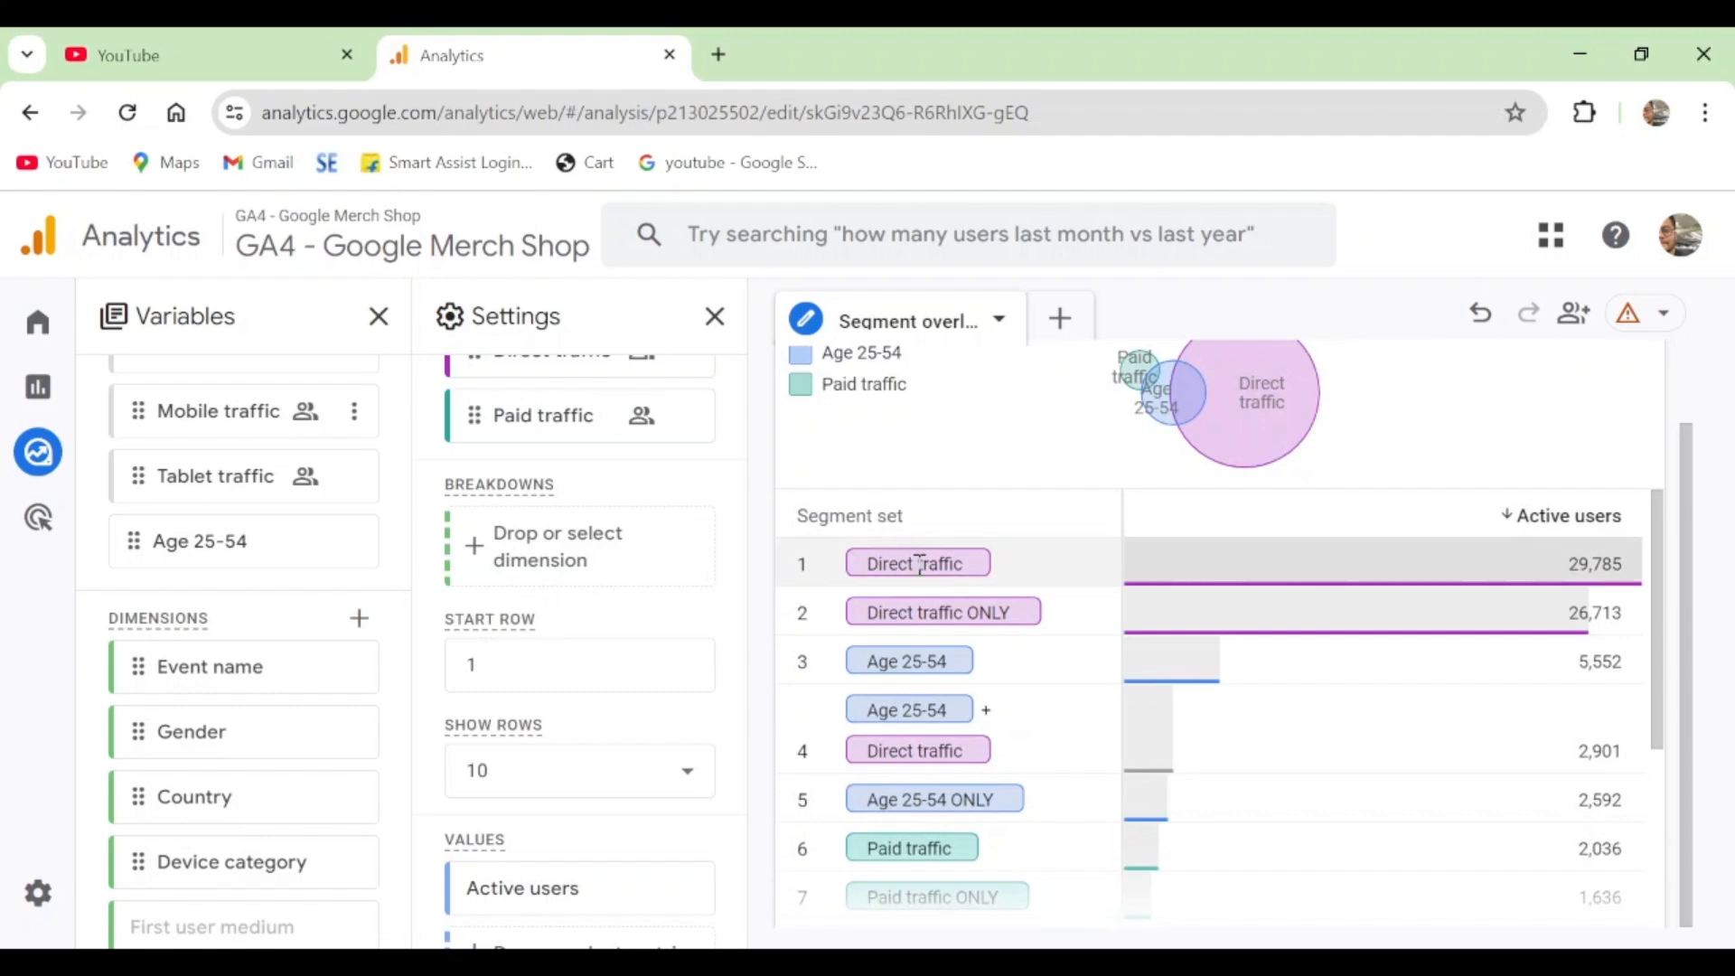
mouse_move(1234, 370)
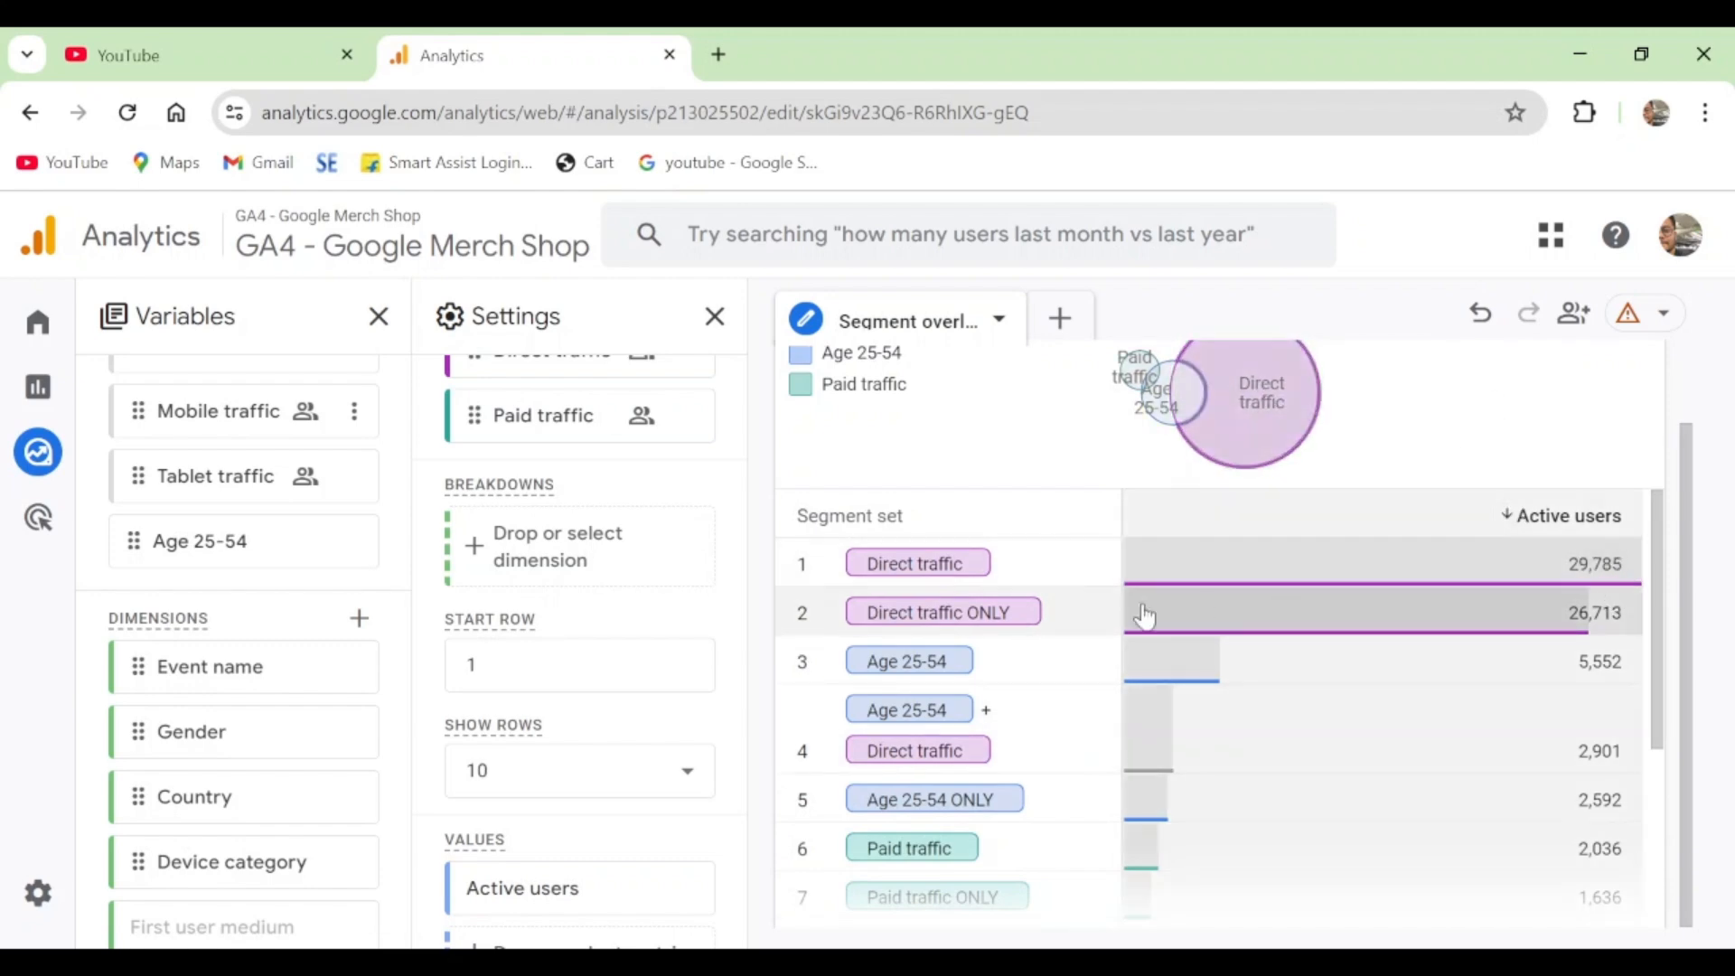
mouse_move(1269, 412)
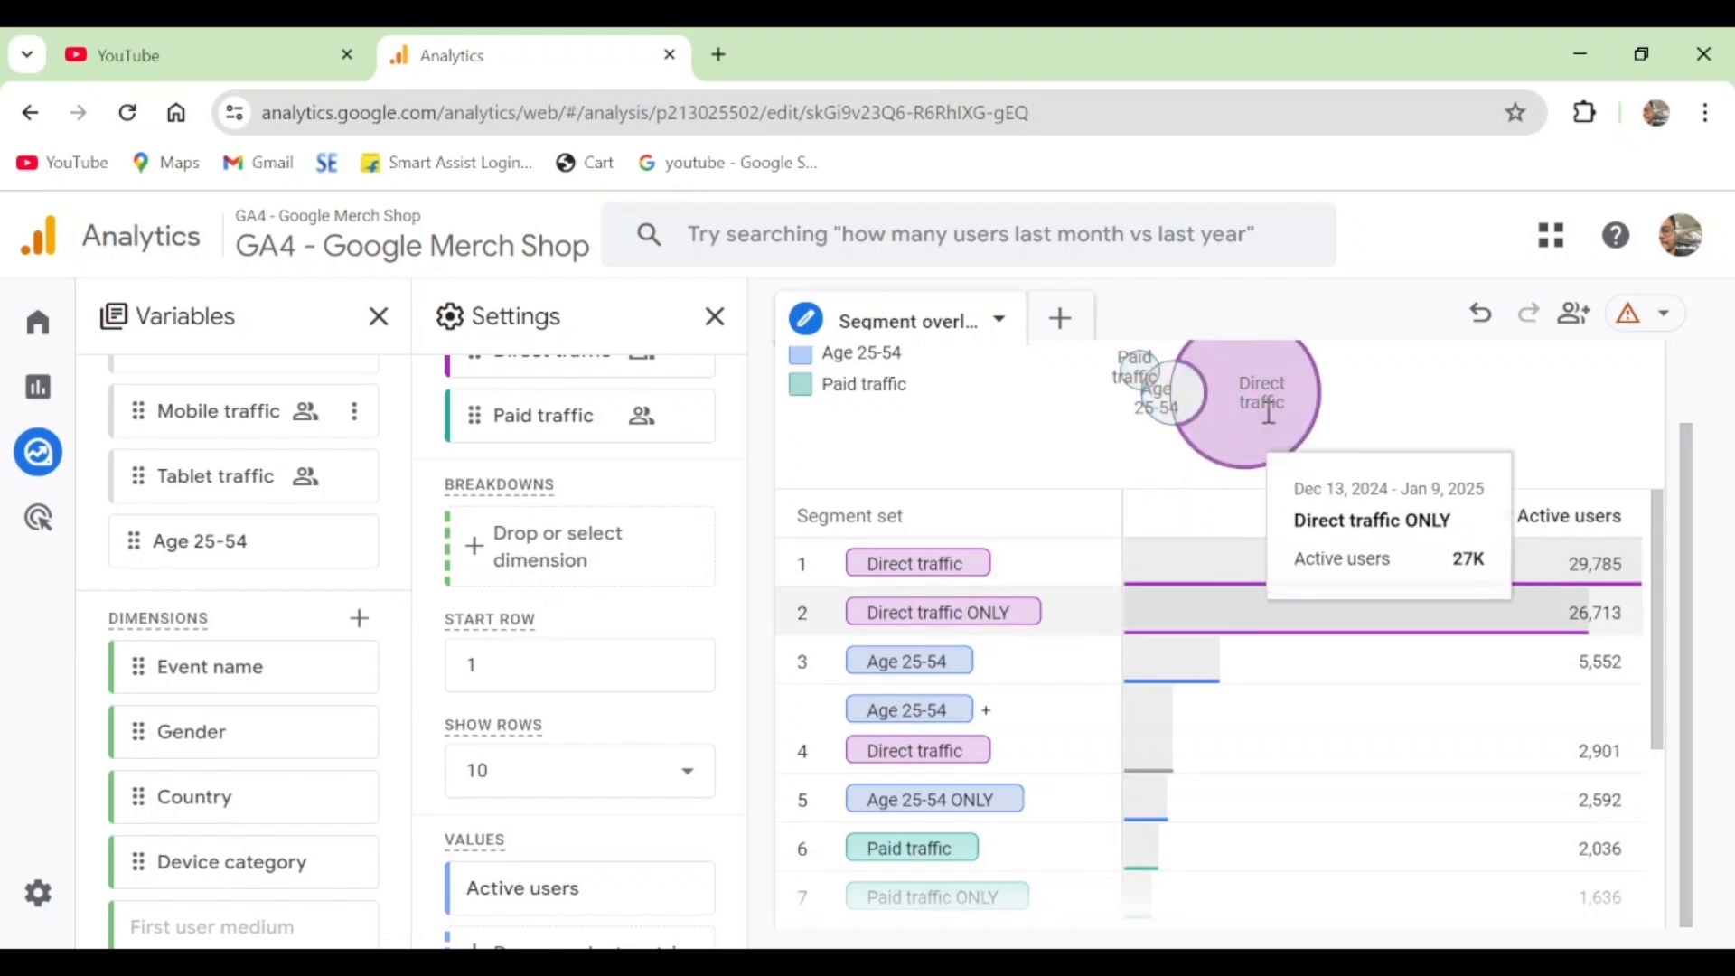
scroll(1269, 413, up, 1)
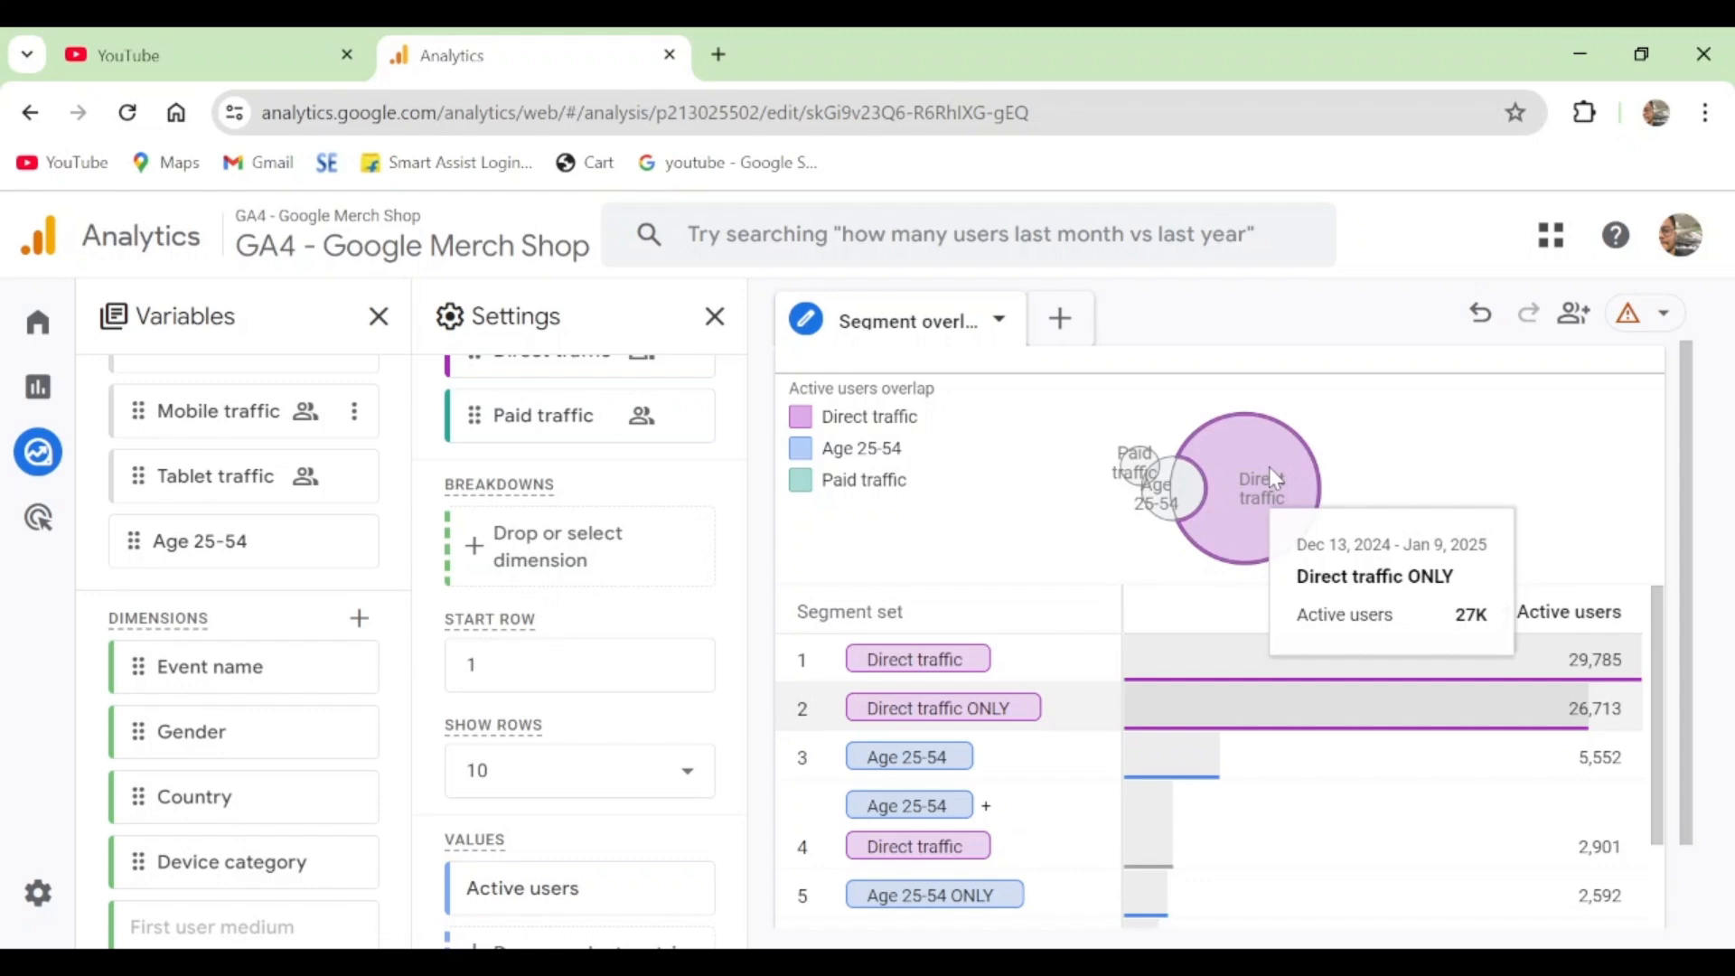
scroll(941, 641, down, 1)
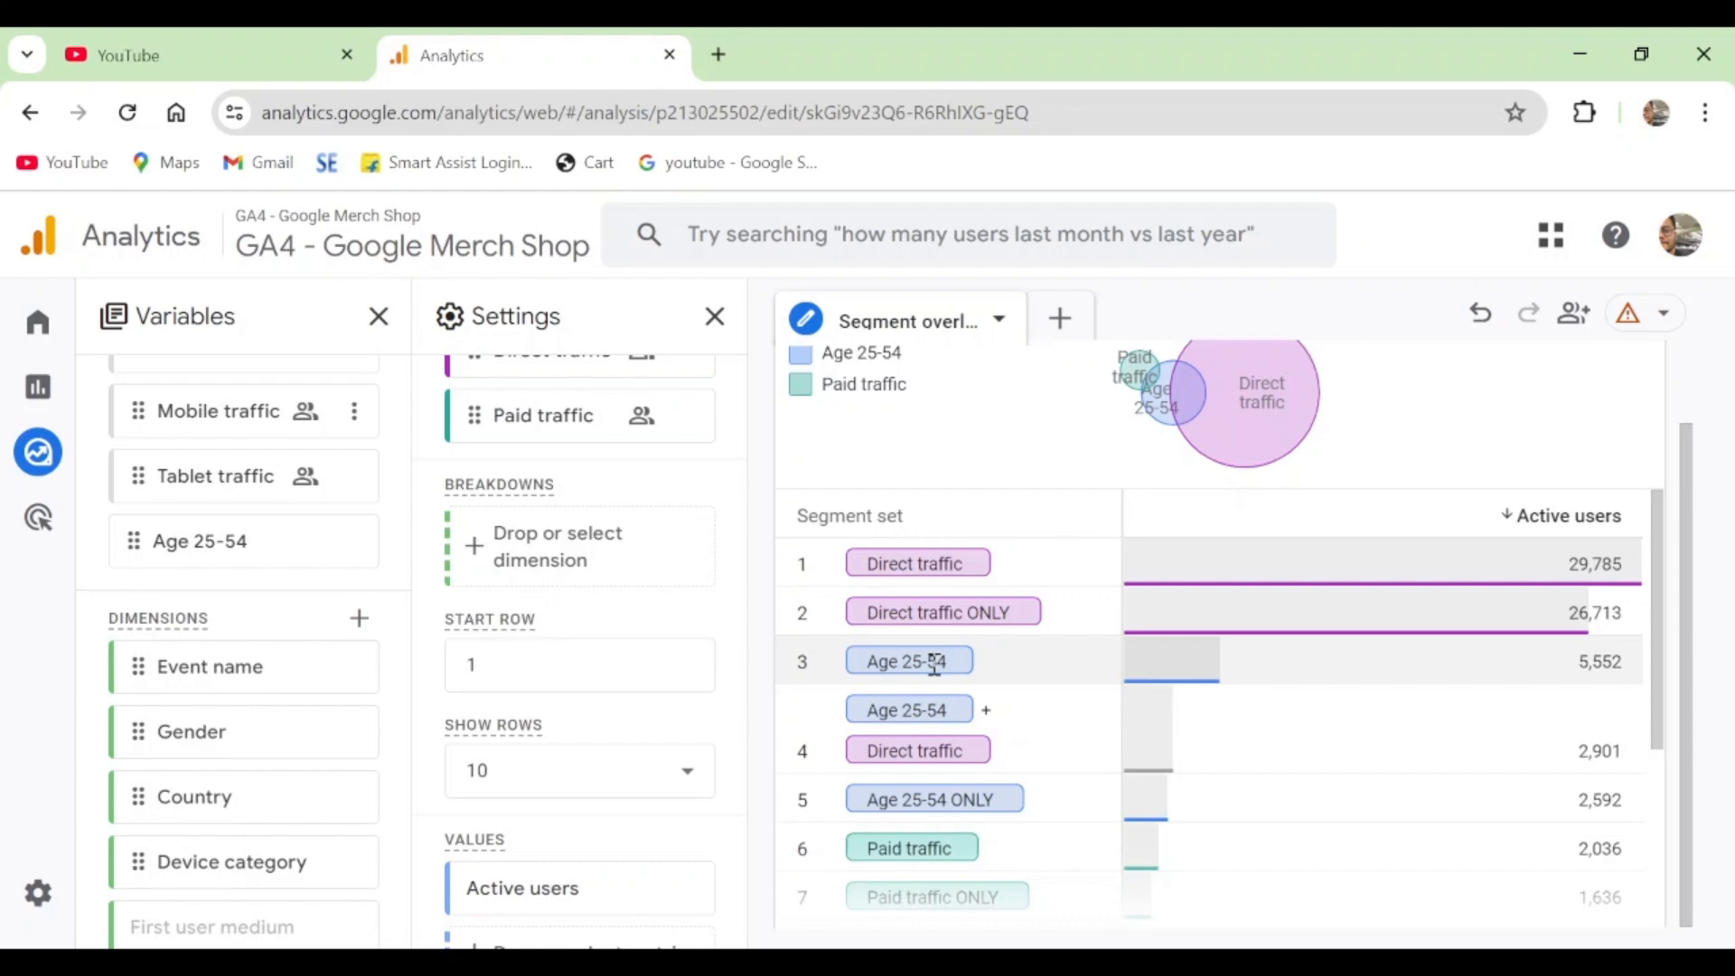
mouse_move(1175, 418)
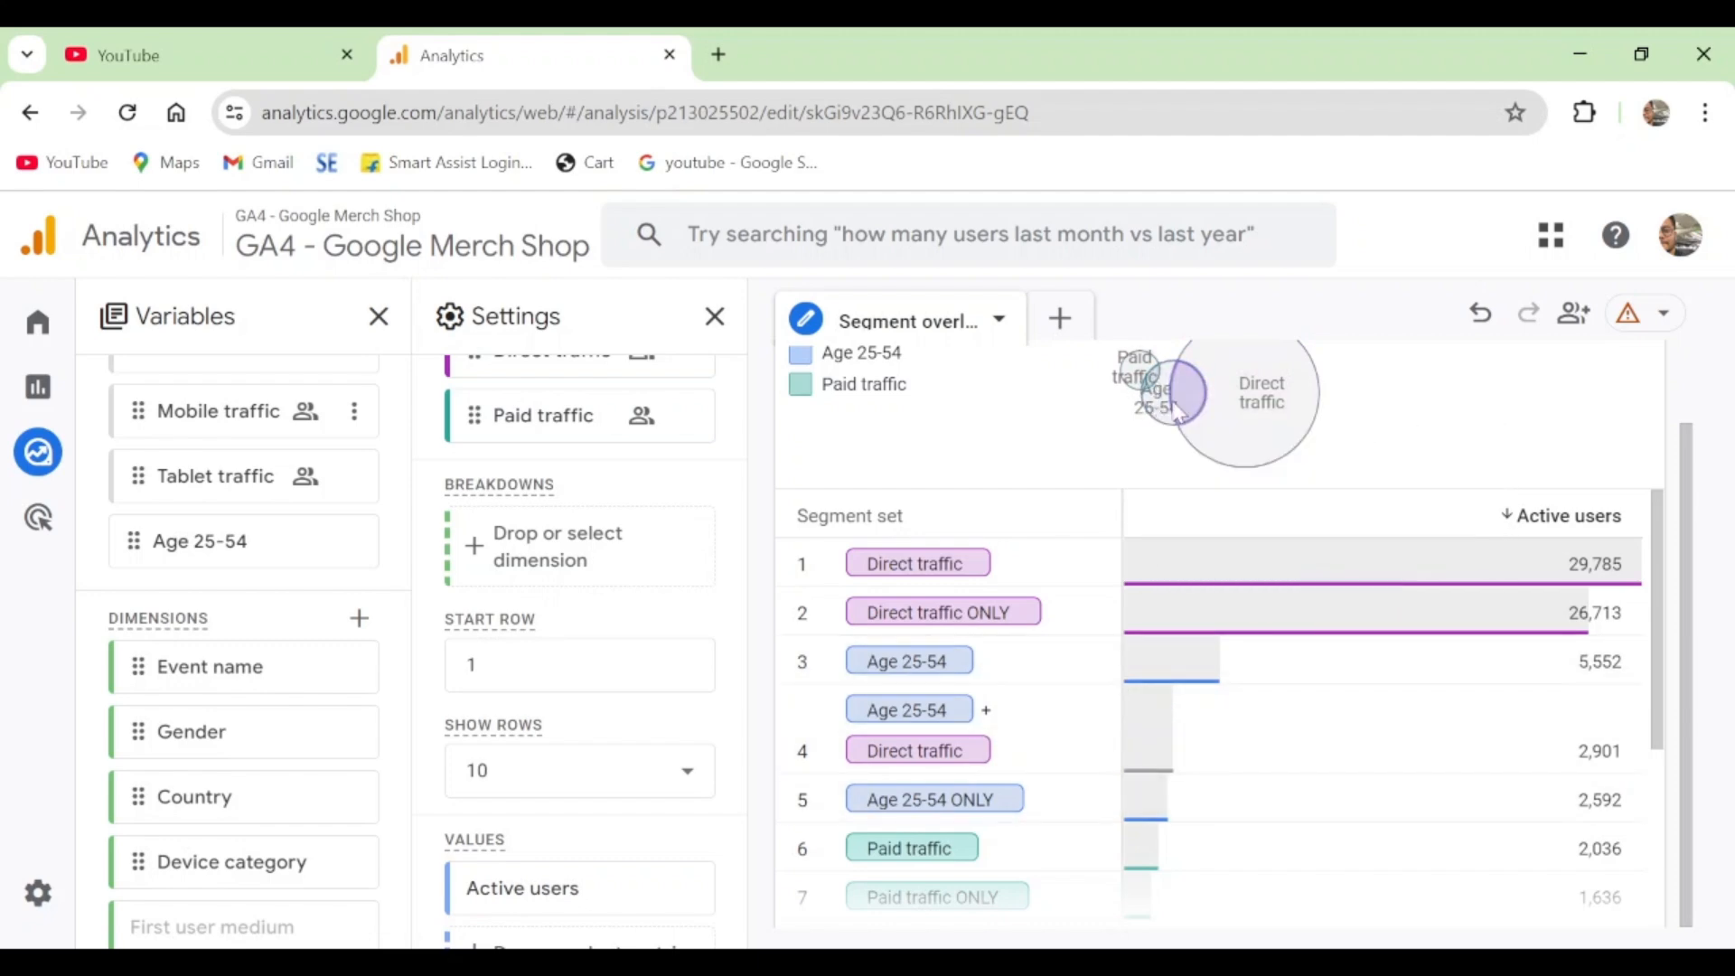
mouse_move(1166, 376)
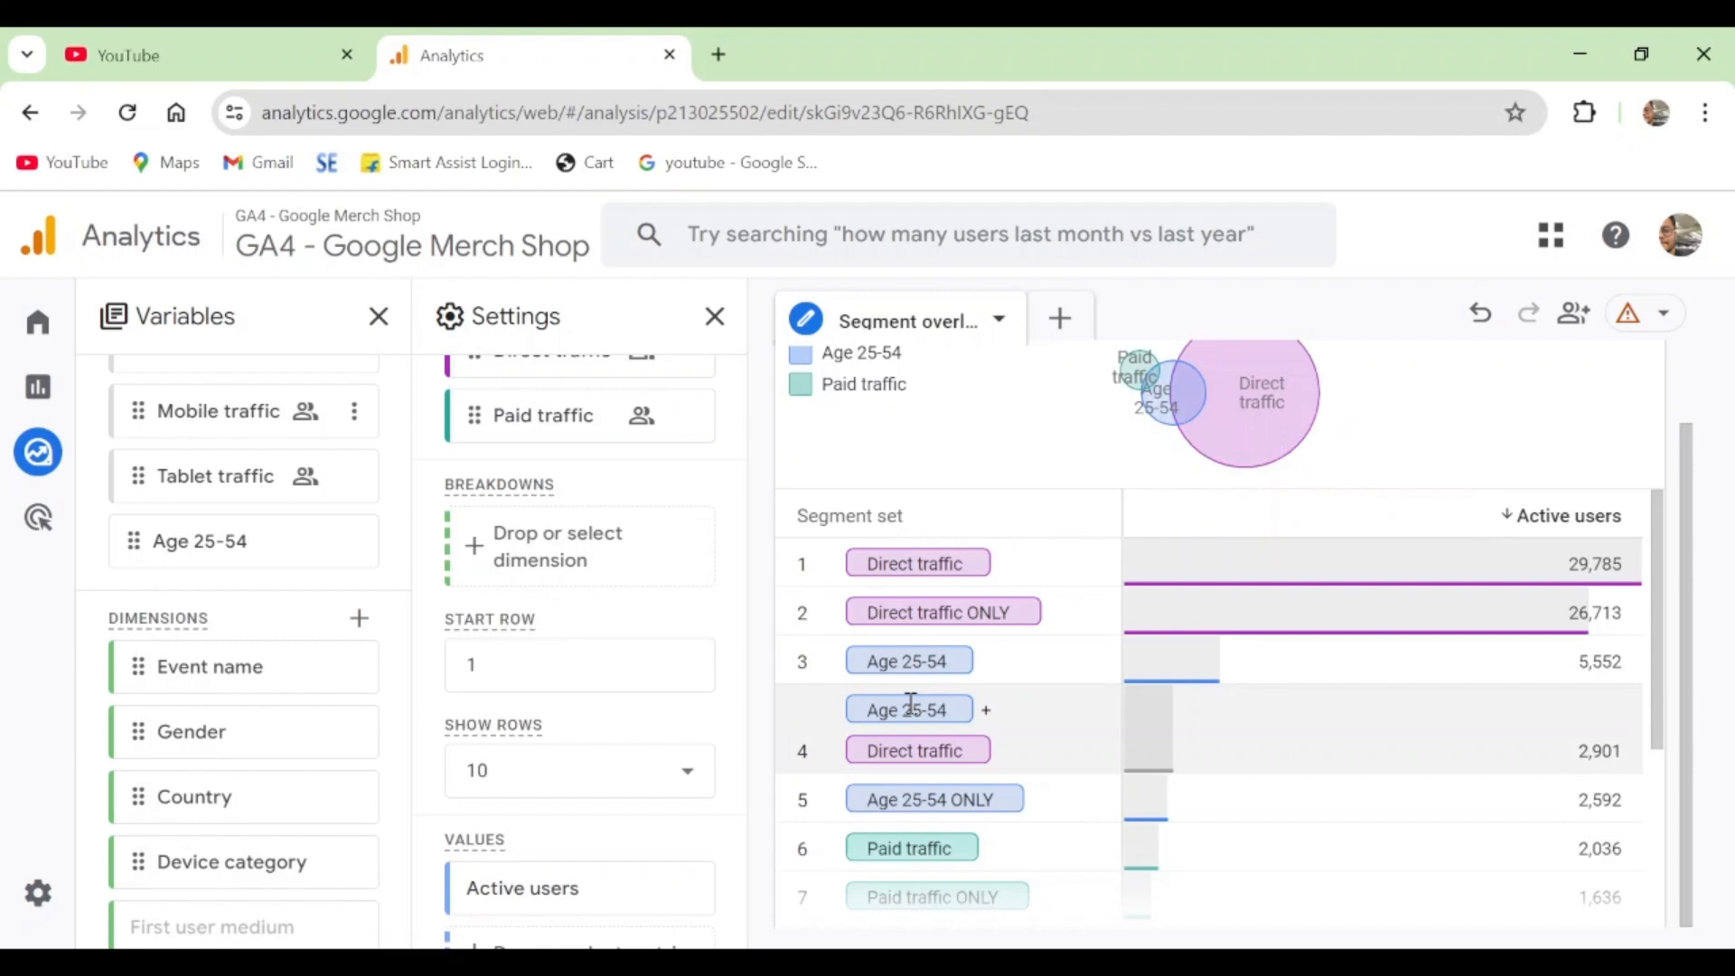
- Examine the remaining single, exclusive and combined segment set rows, and check the definition of the Direct traffic comparison segment
scroll(1120, 728, down, 3)
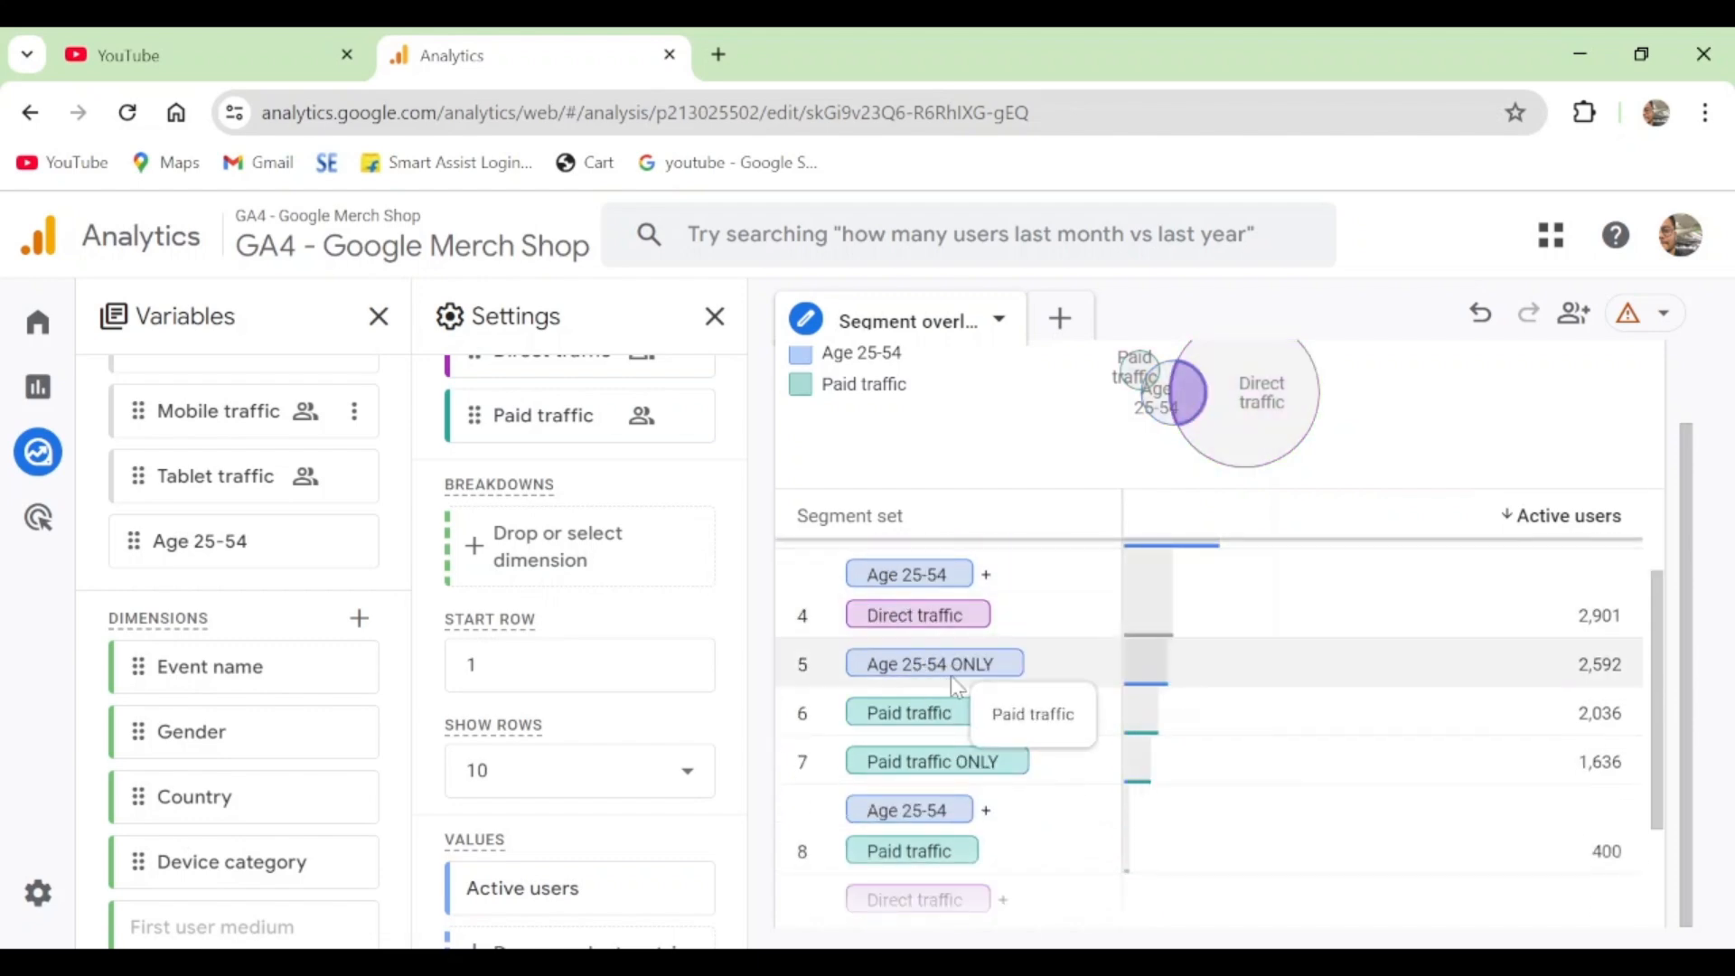
scroll(1166, 669, up, 3)
mouse_move(1263, 420)
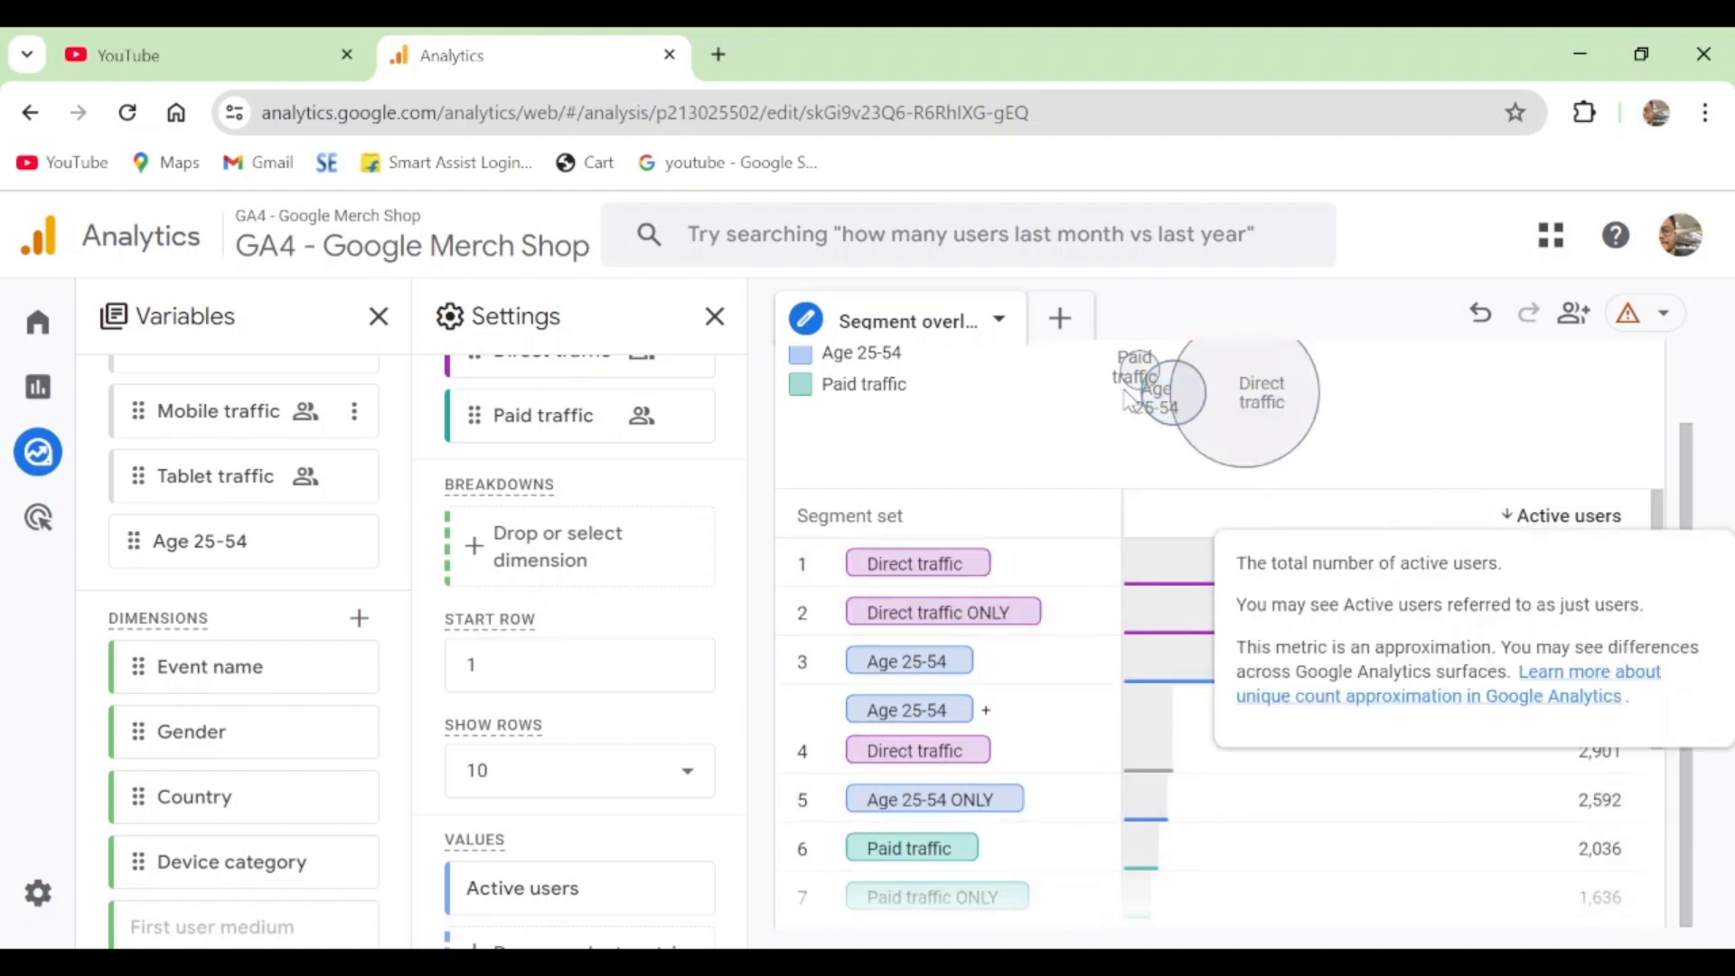
scroll(976, 746, down, 3)
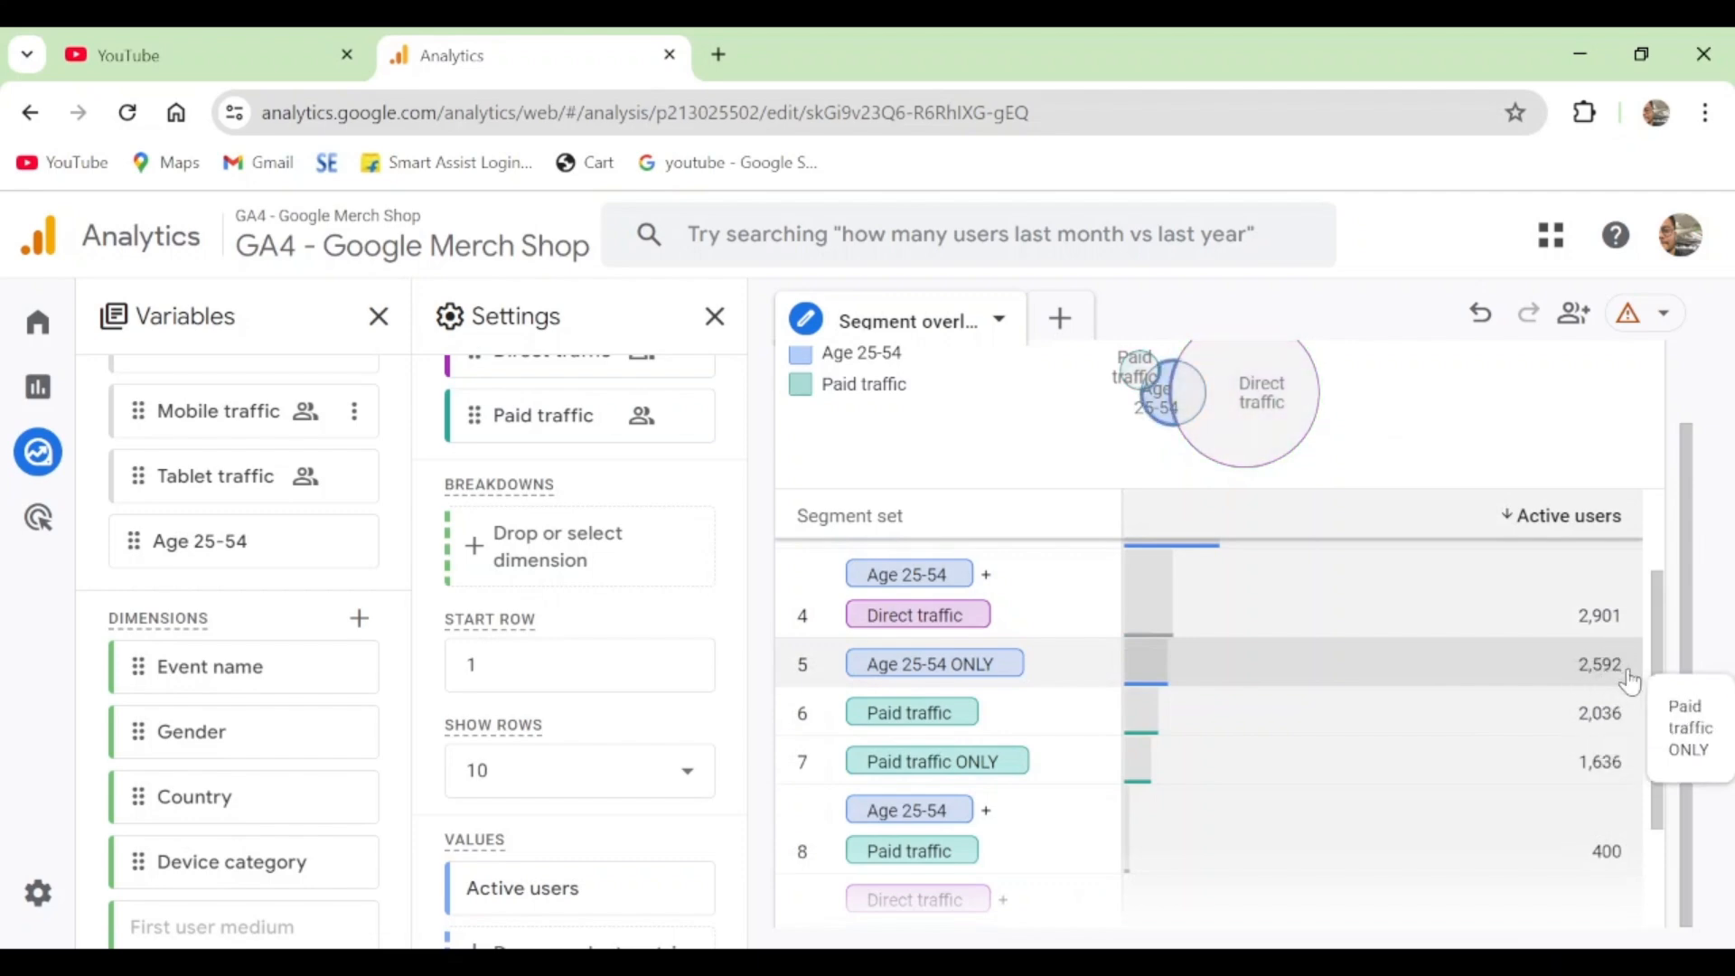
scroll(1627, 673, up, 3)
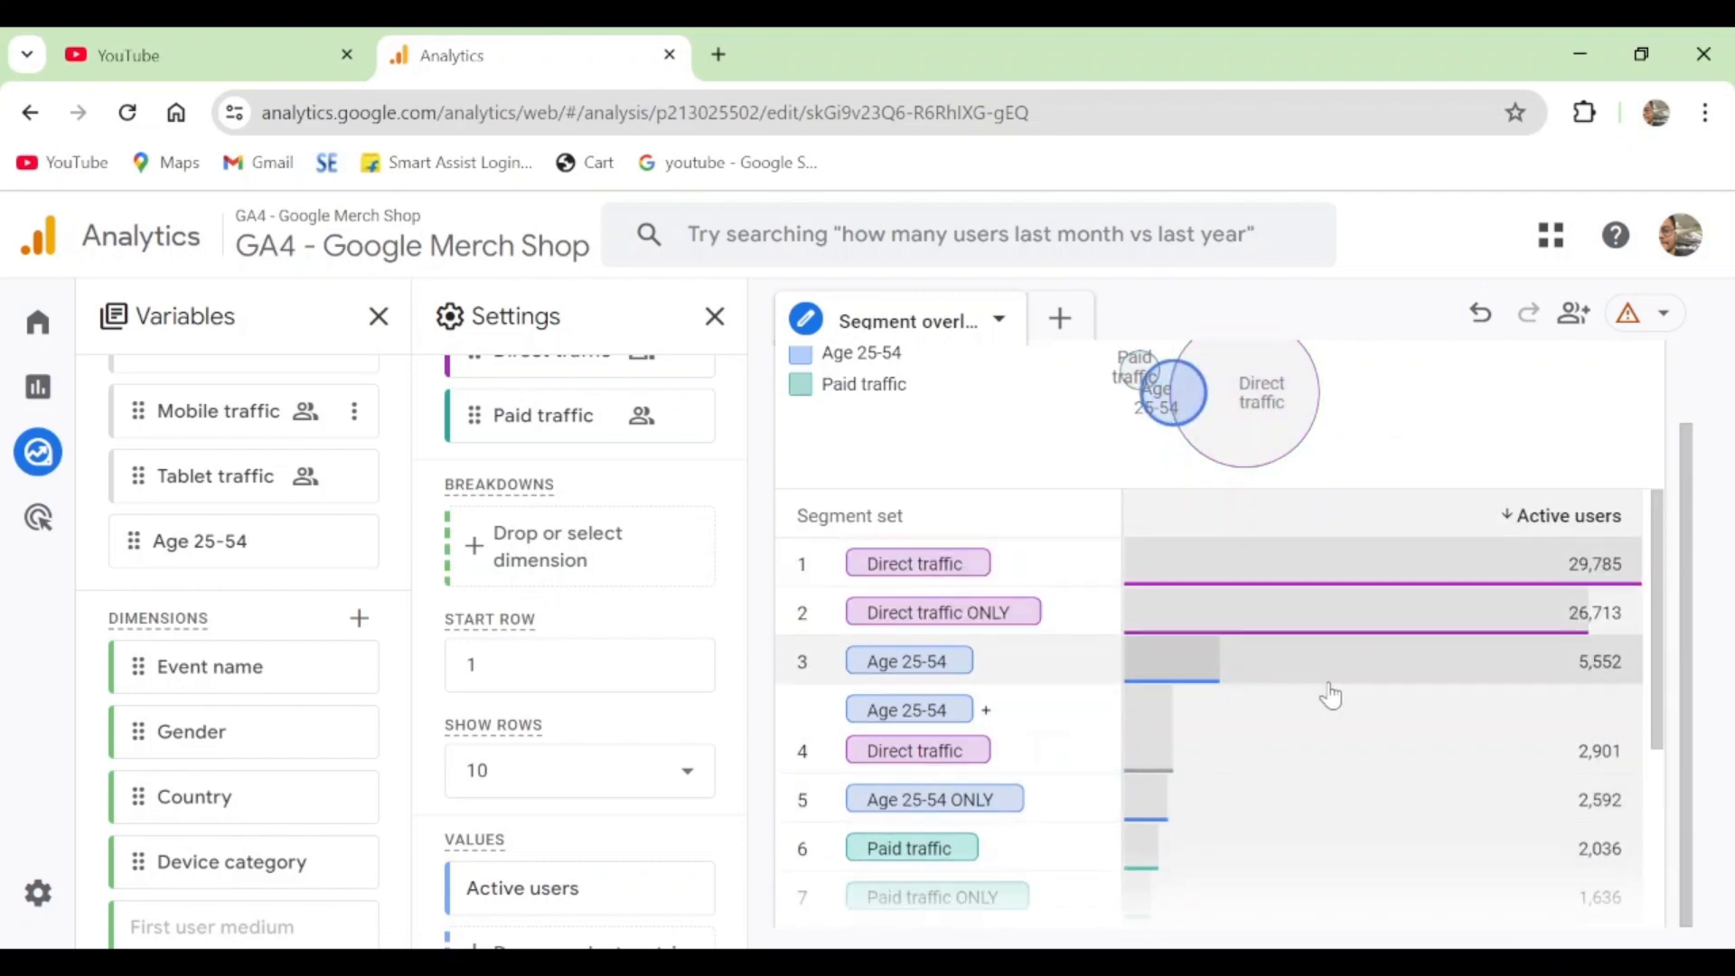
scroll(1298, 701, down, 3)
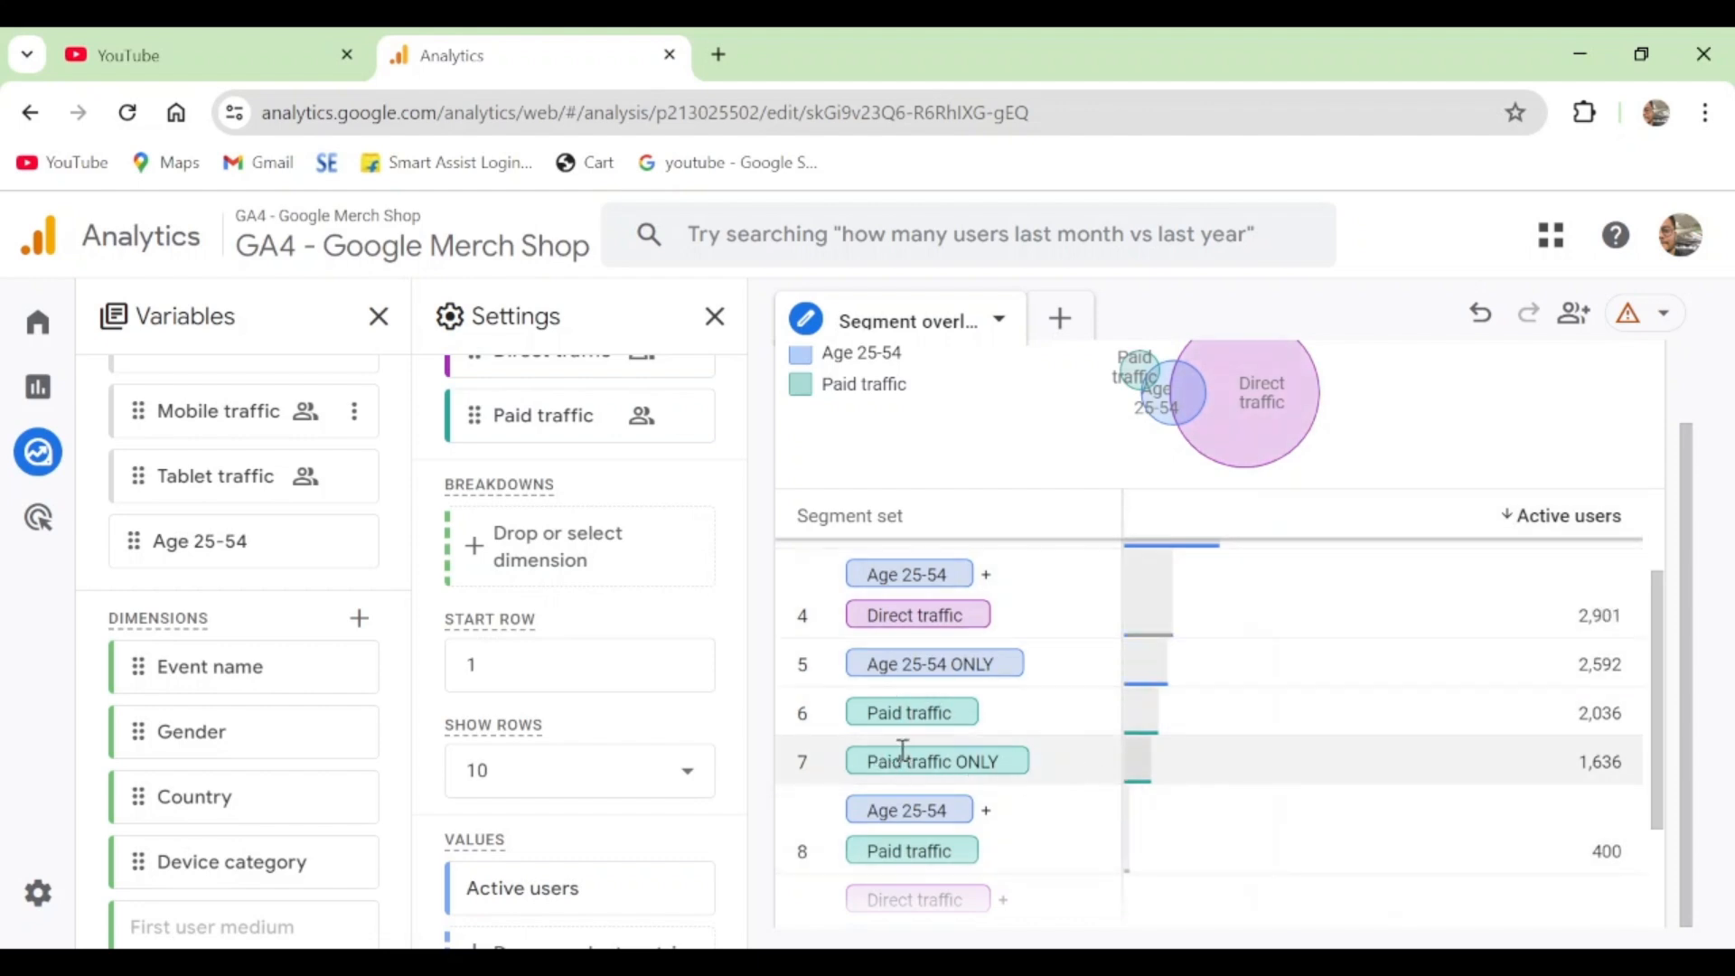
scroll(902, 750, down, 3)
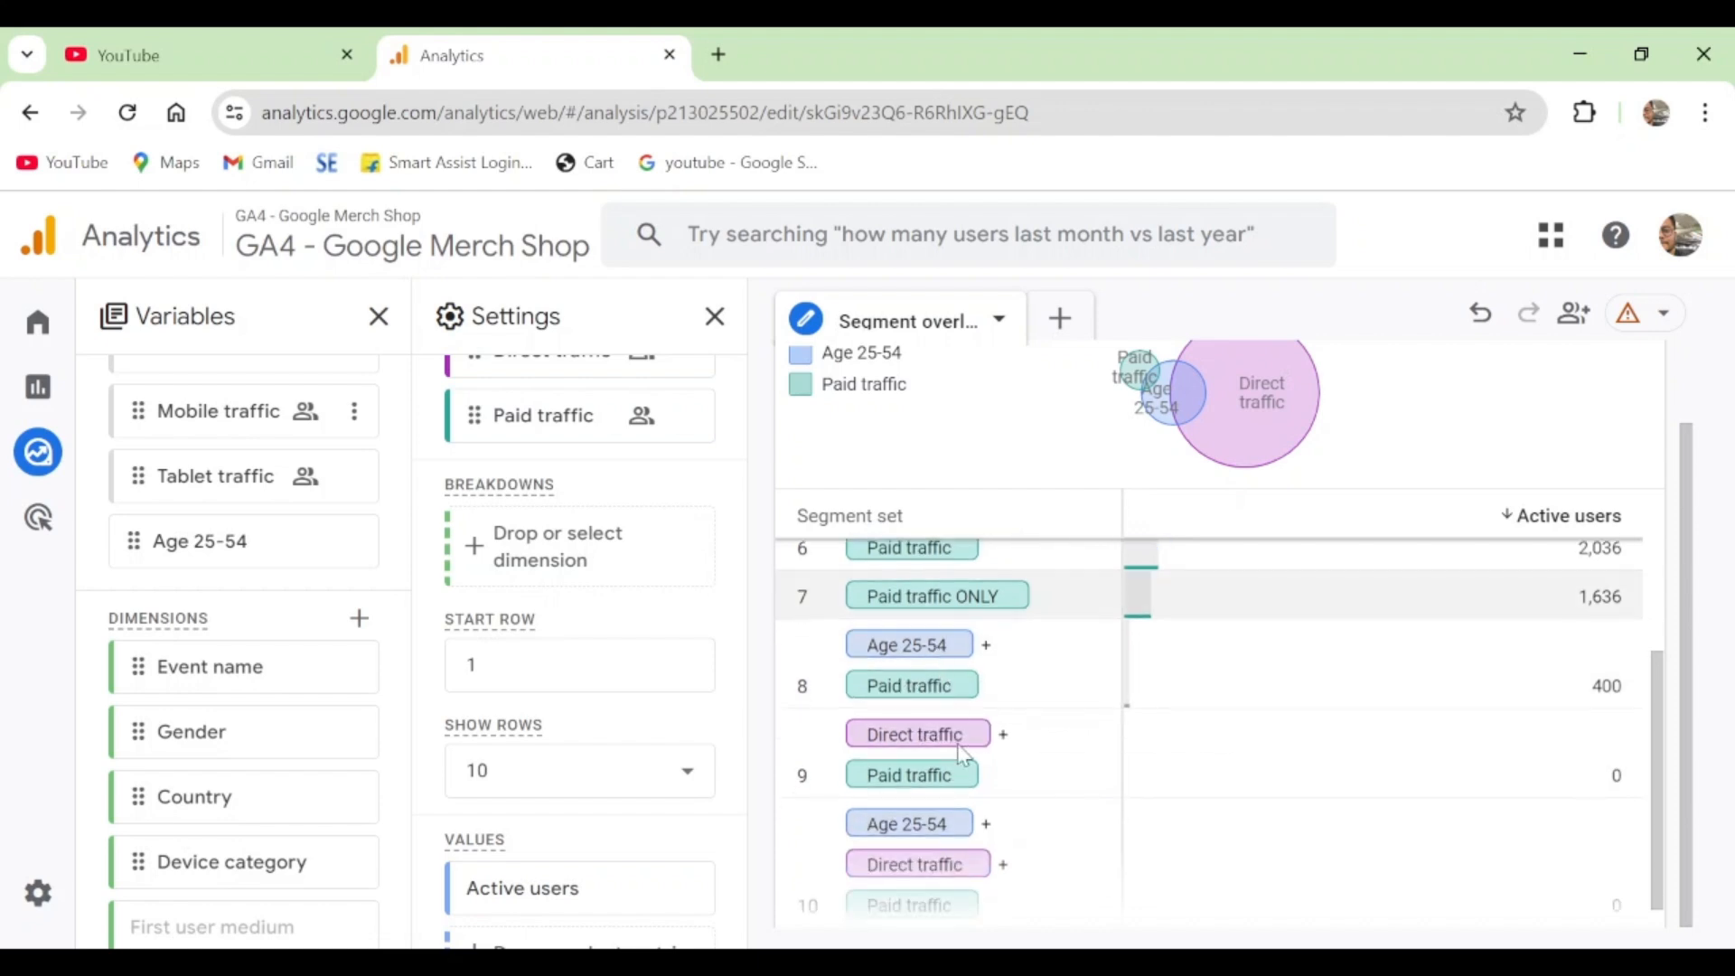
scroll(934, 678, up, 6)
scroll(937, 643, up, 2)
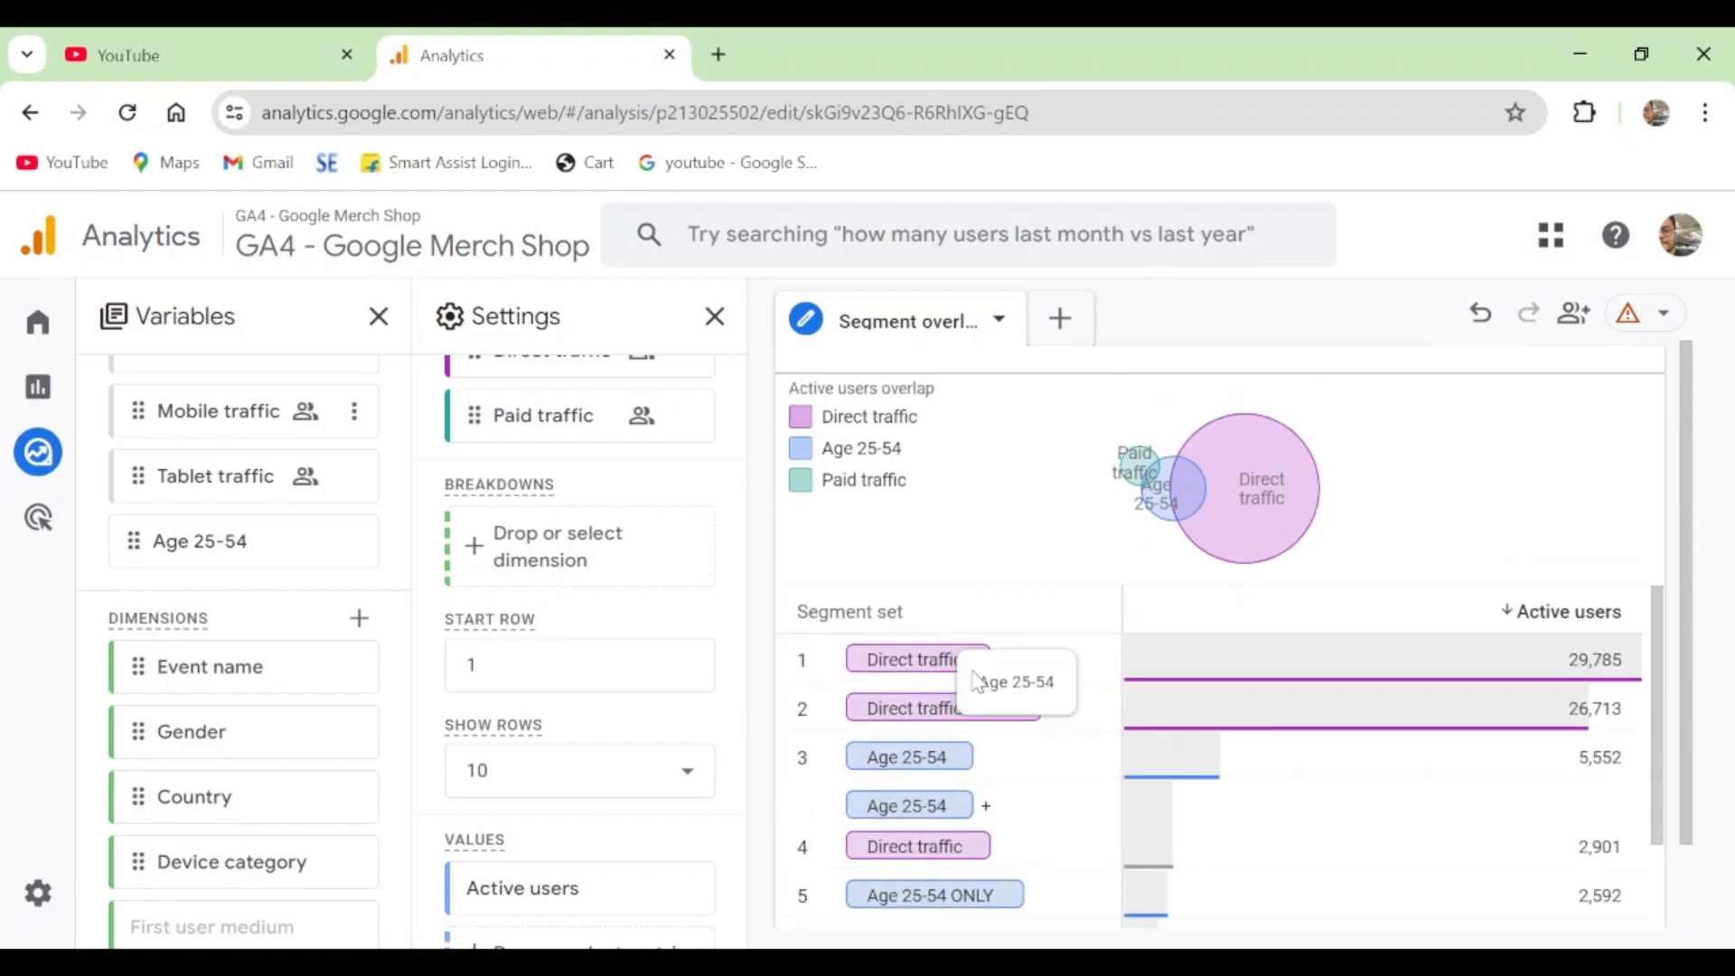
scroll(666, 632, up, 5)
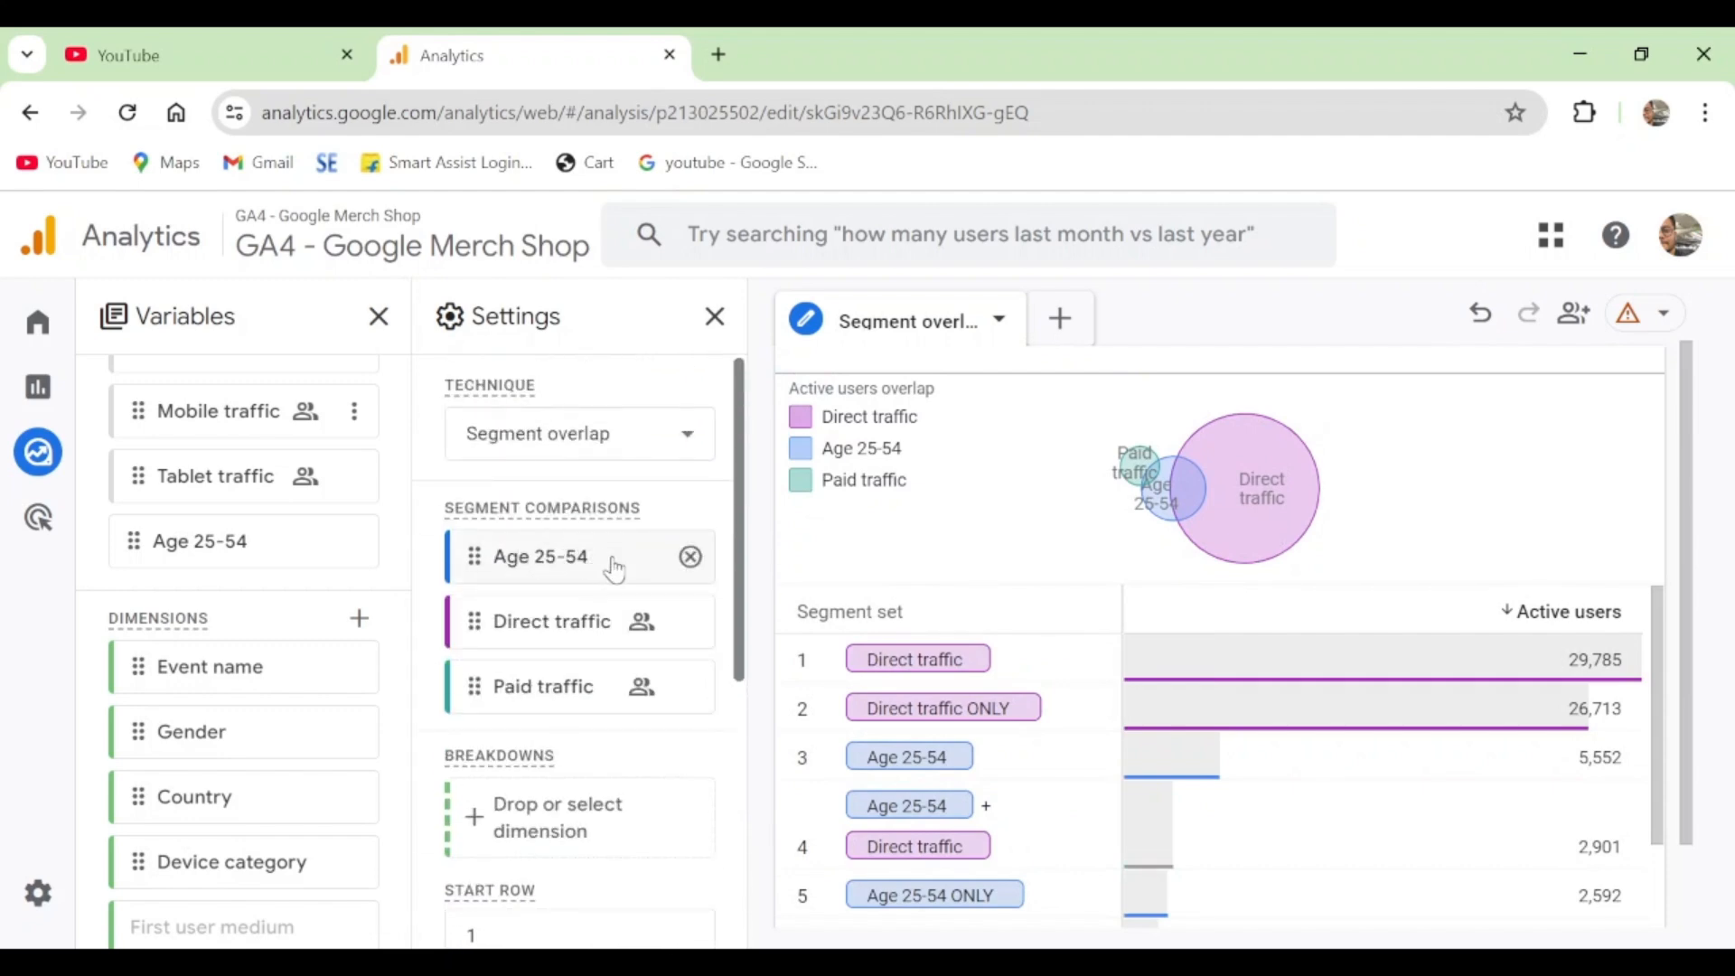
mouse_move(543, 624)
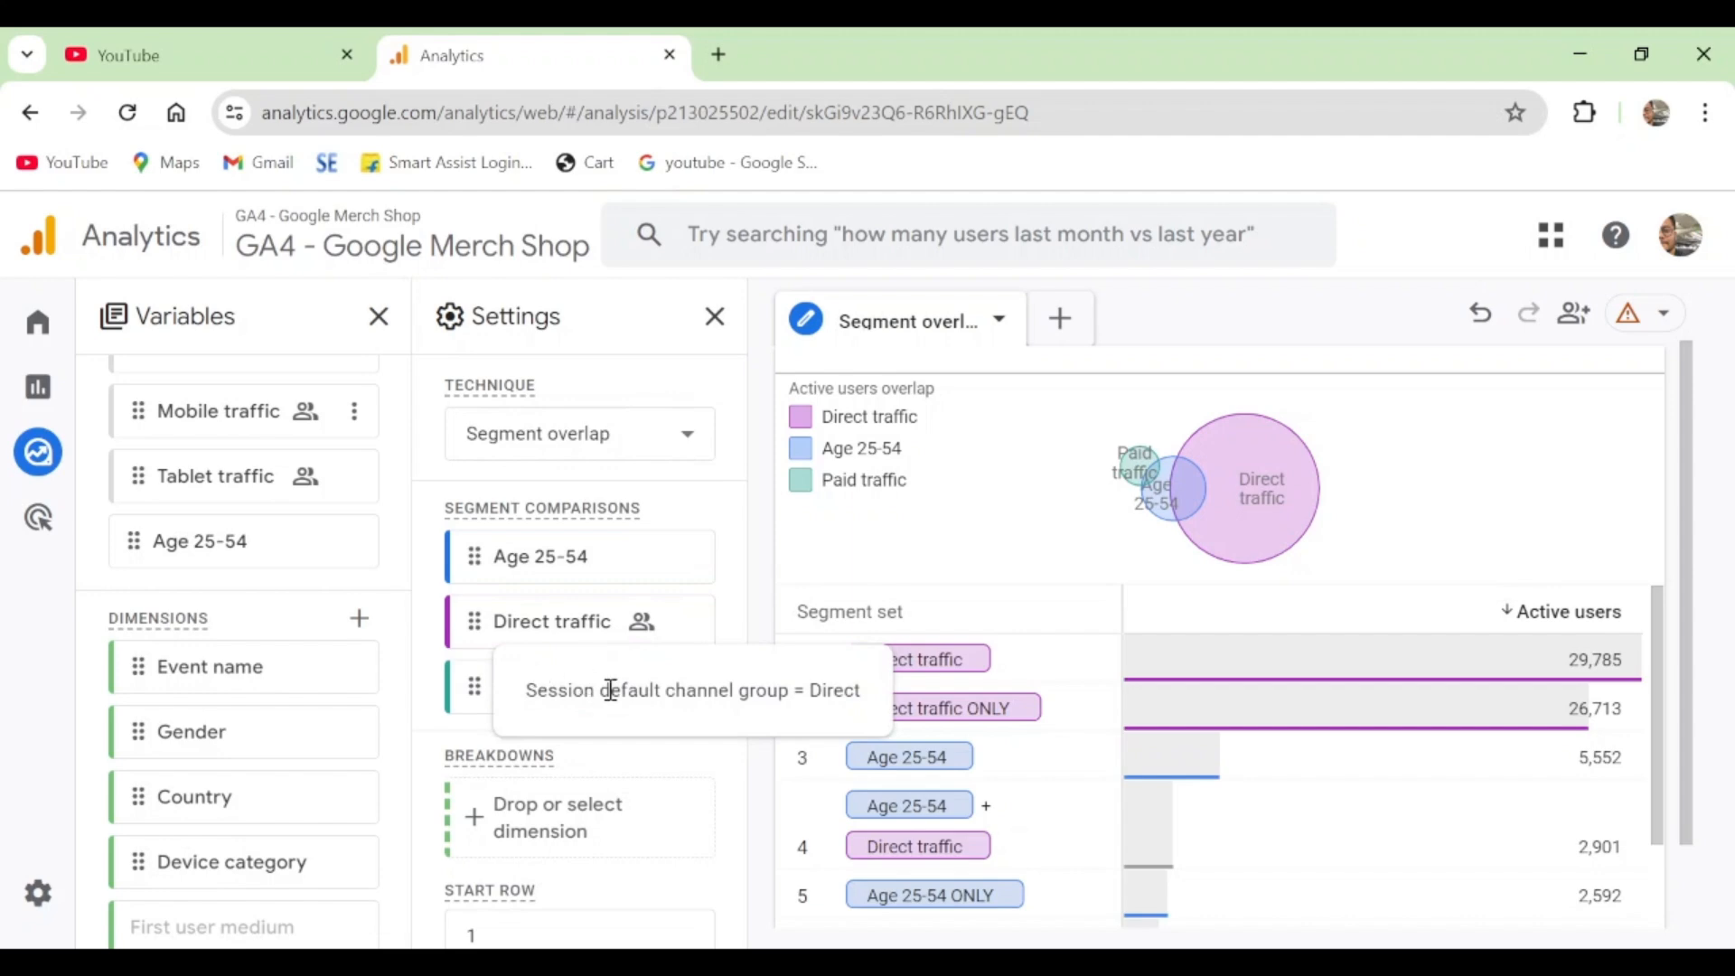
- Start a new segment from the selection of the Age 25-54 + Direct traffic row in the segment set table
scroll(1031, 650, down, 1)
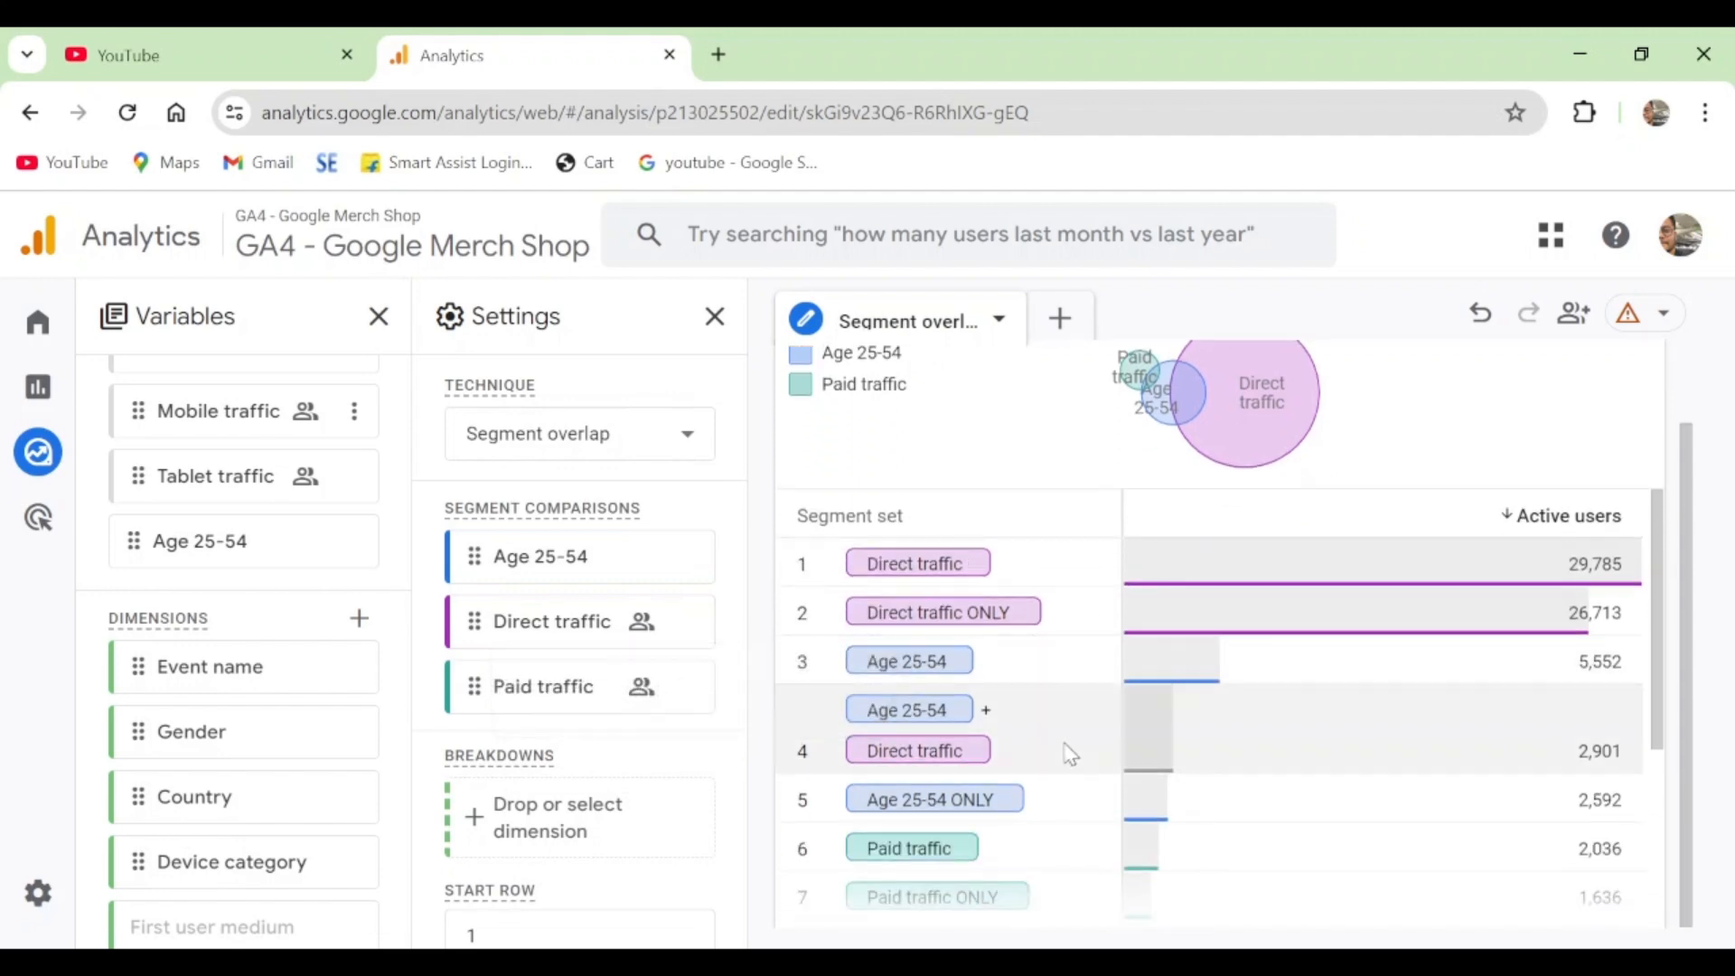
click(904, 730)
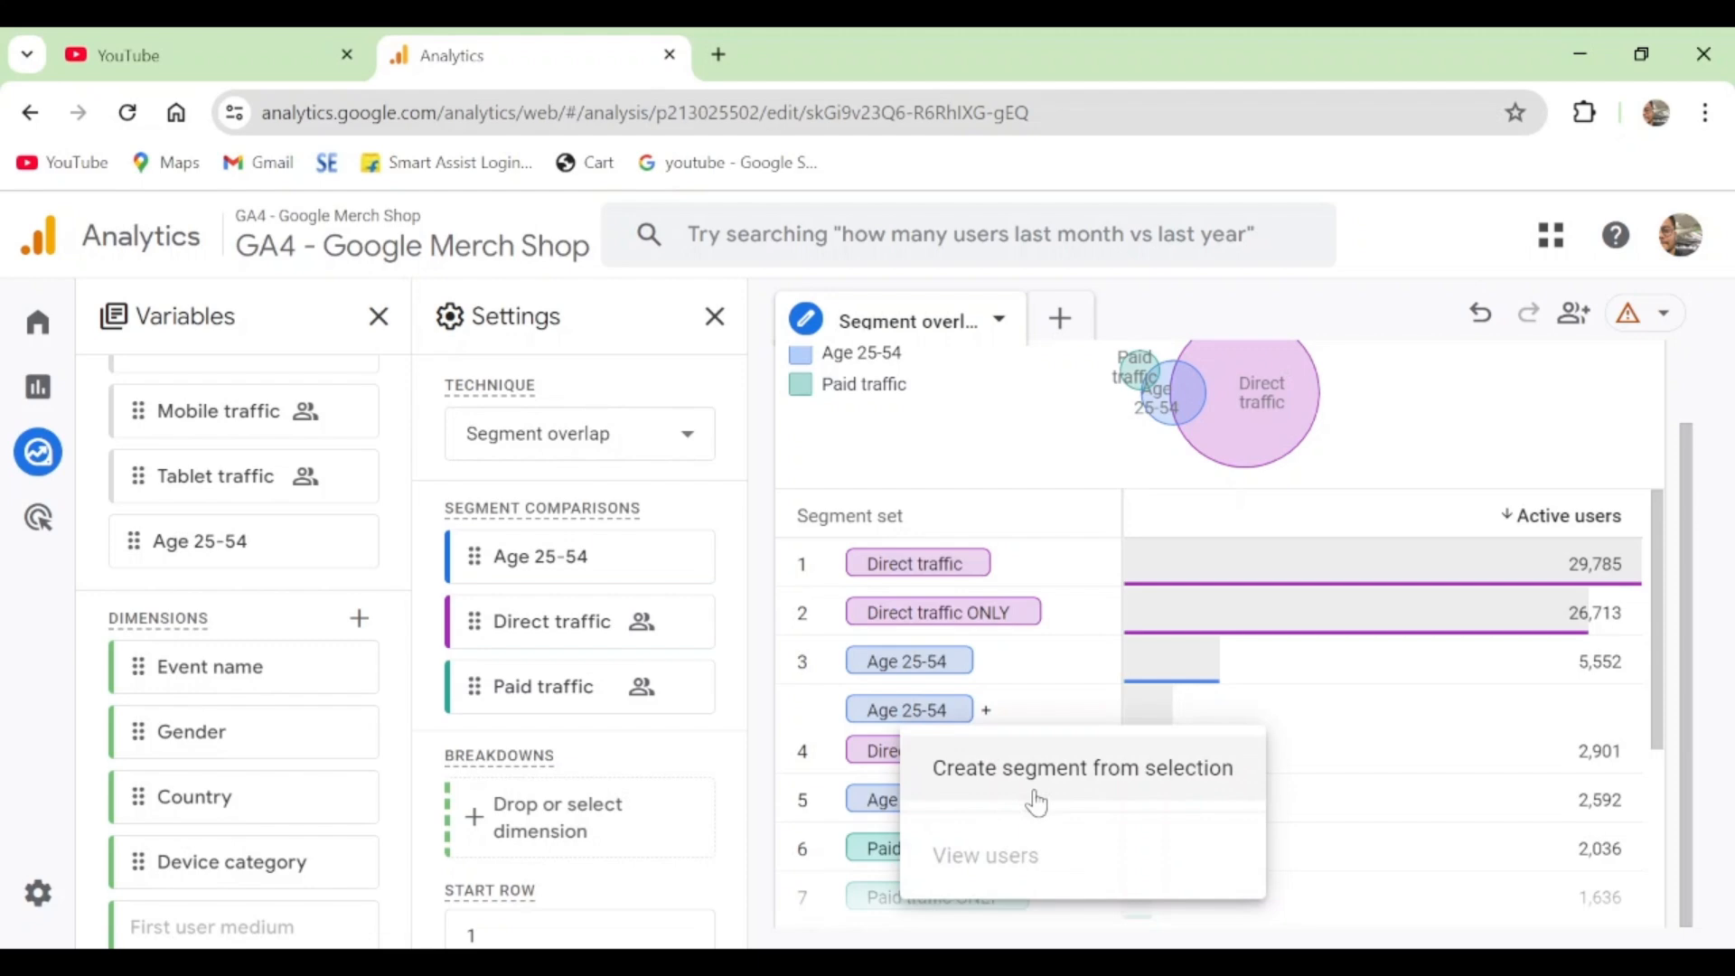
click(1078, 768)
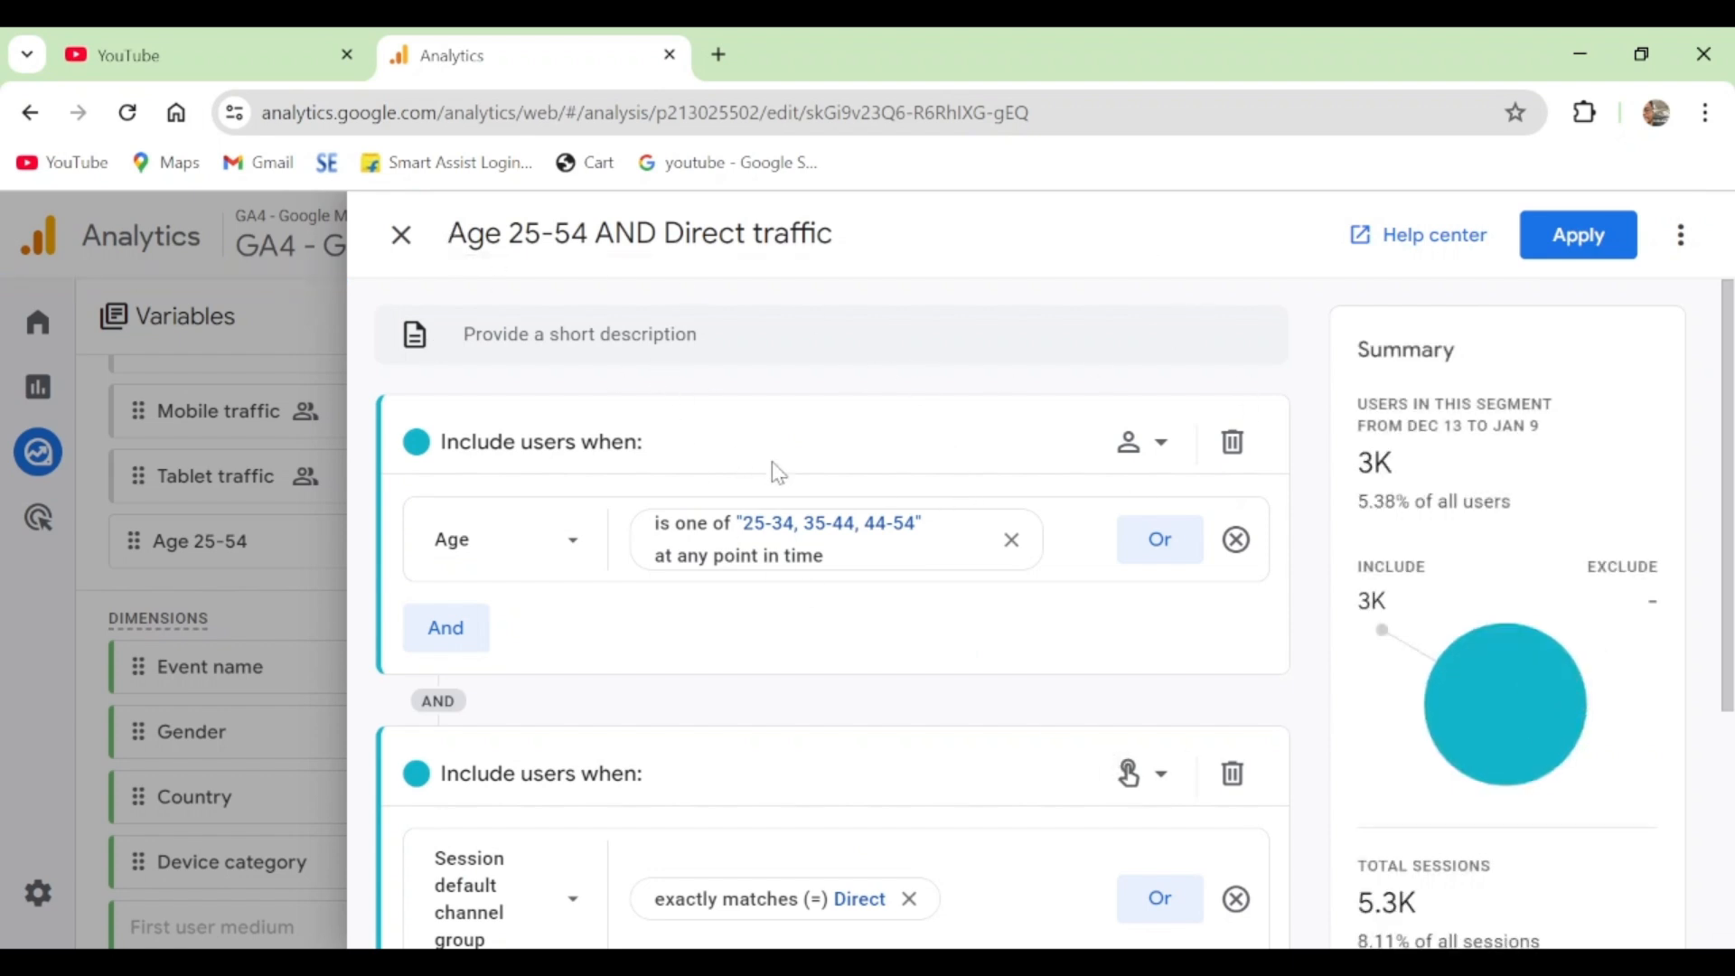
- Review the age and session default channel group conditions of the Age 25-54 AND Direct traffic segment, and apply the segment
scroll(1035, 441, down, 3)
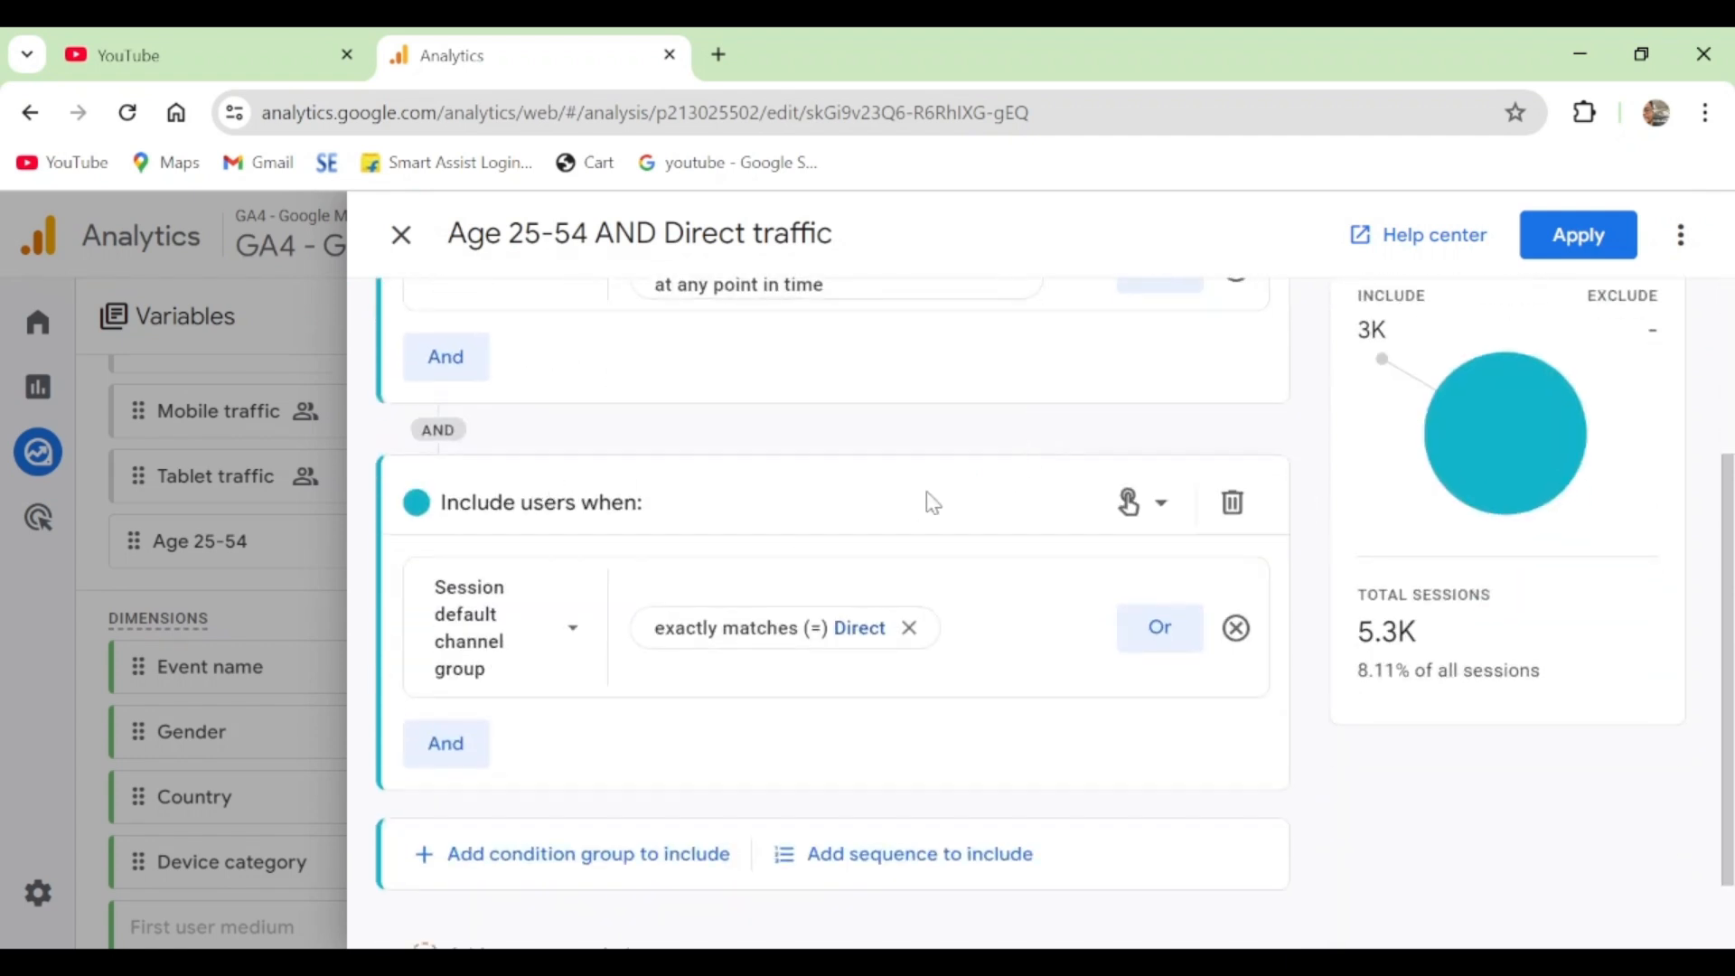
scroll(867, 497, down, 1)
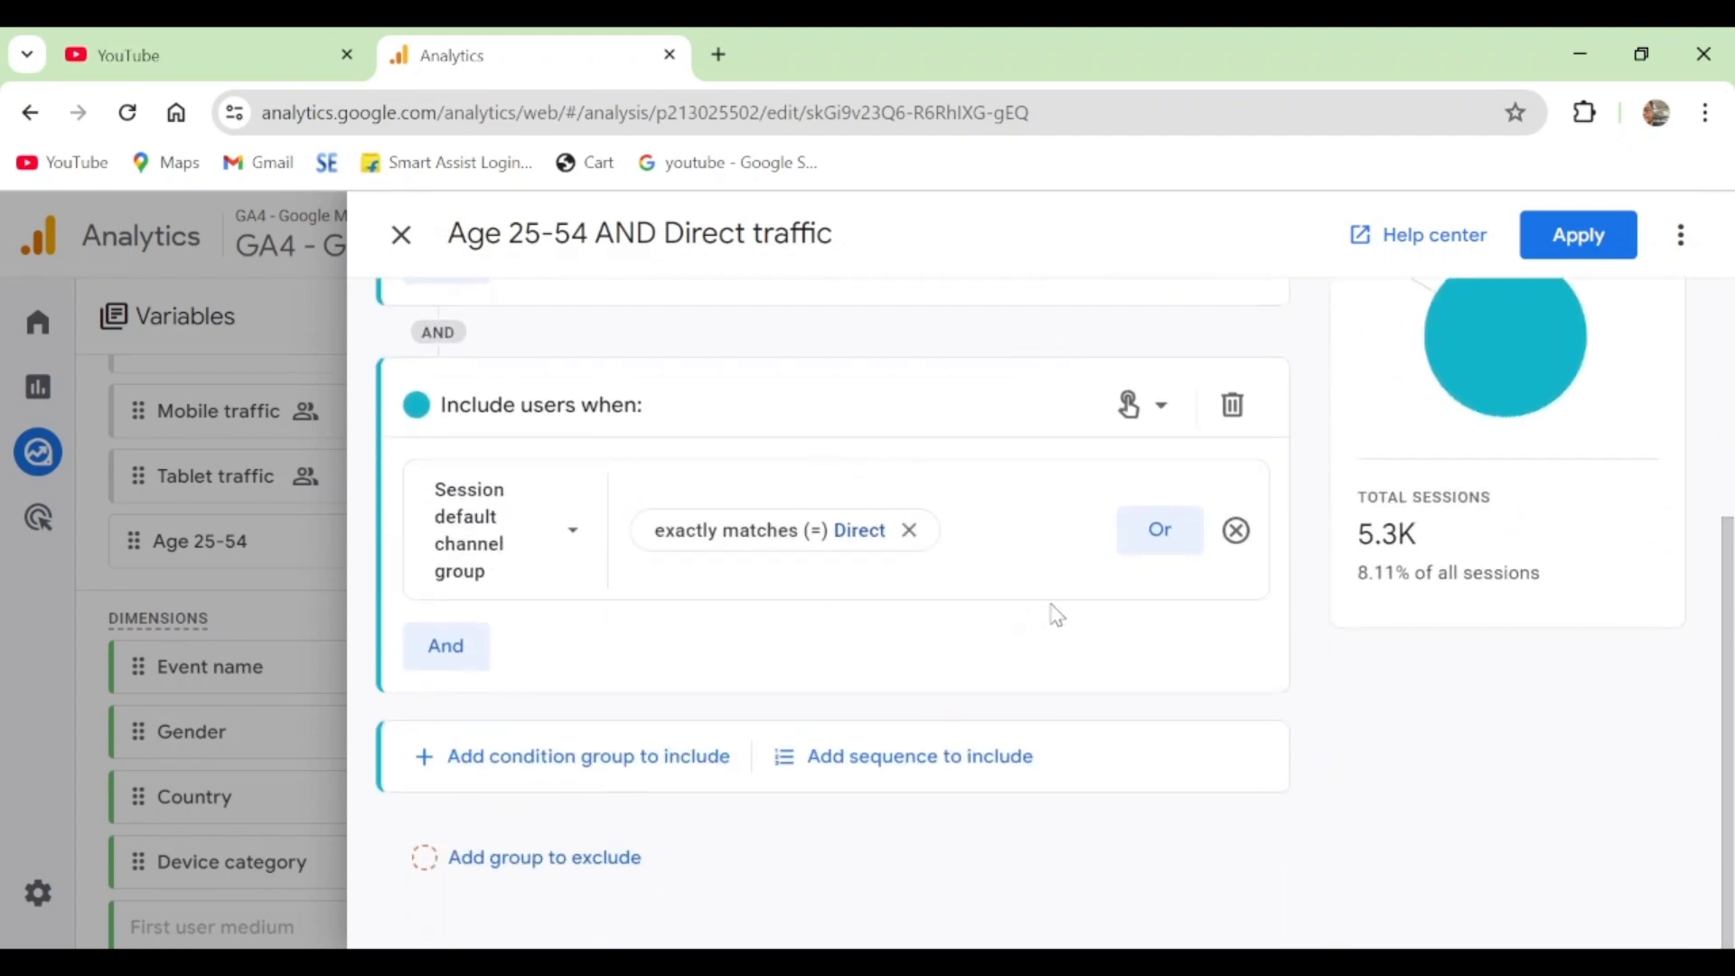
scroll(1057, 614, up, 4)
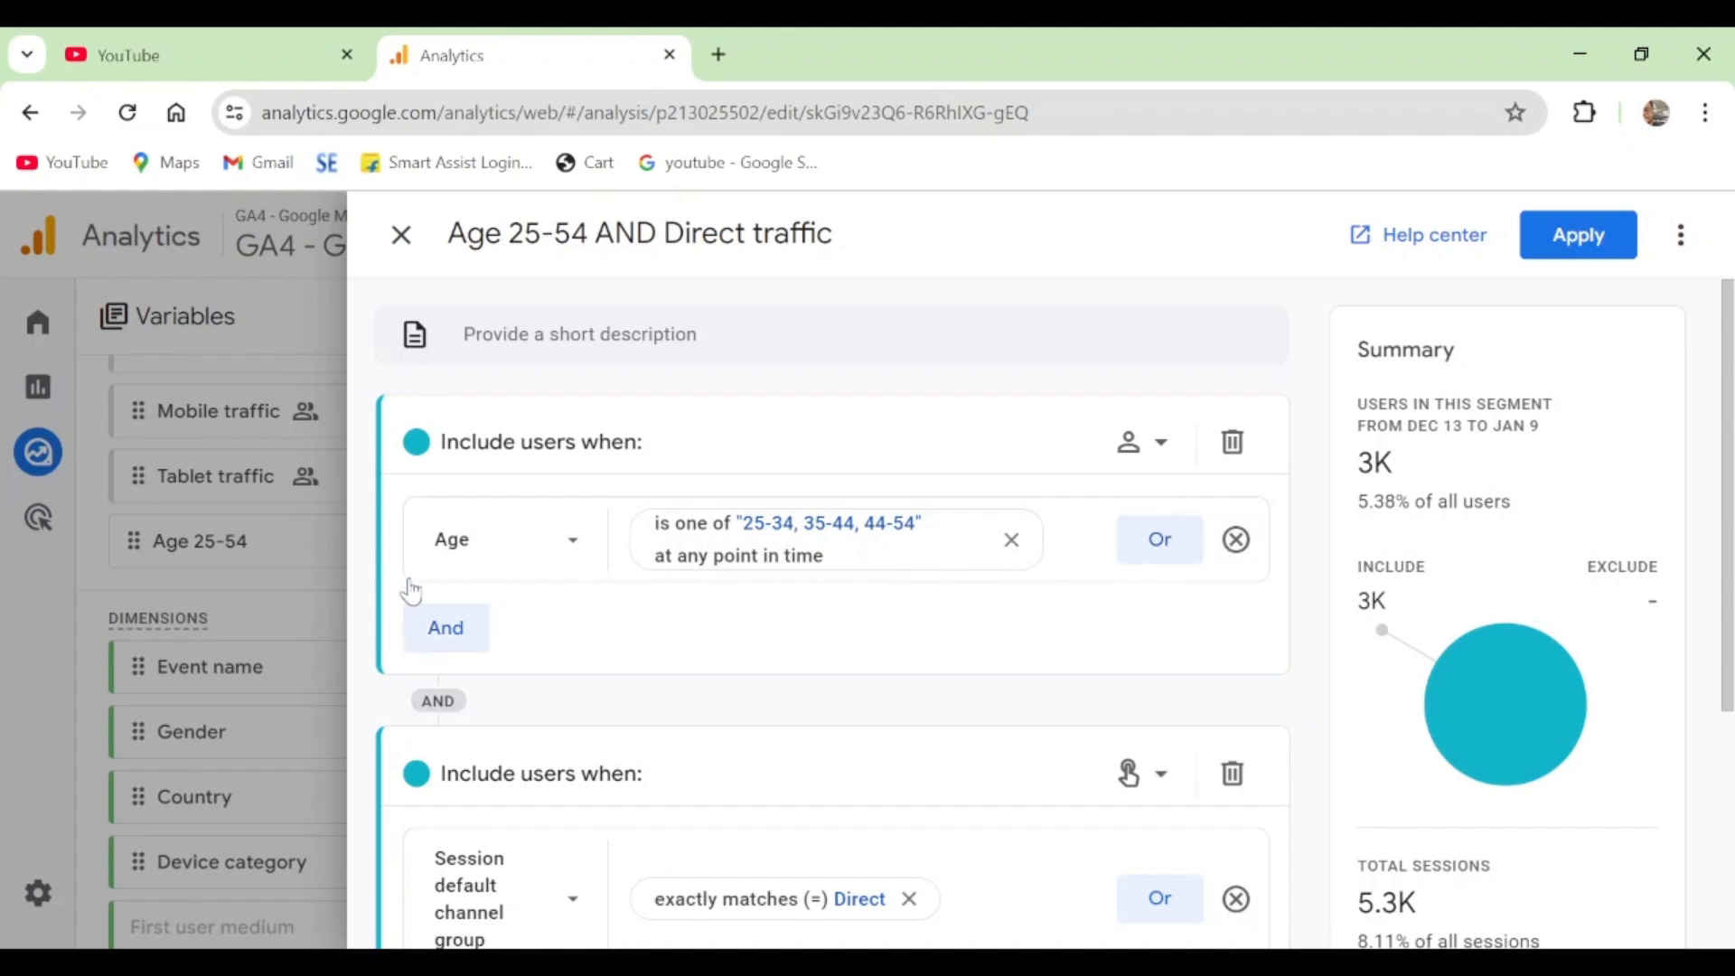
scroll(608, 583, down, 3)
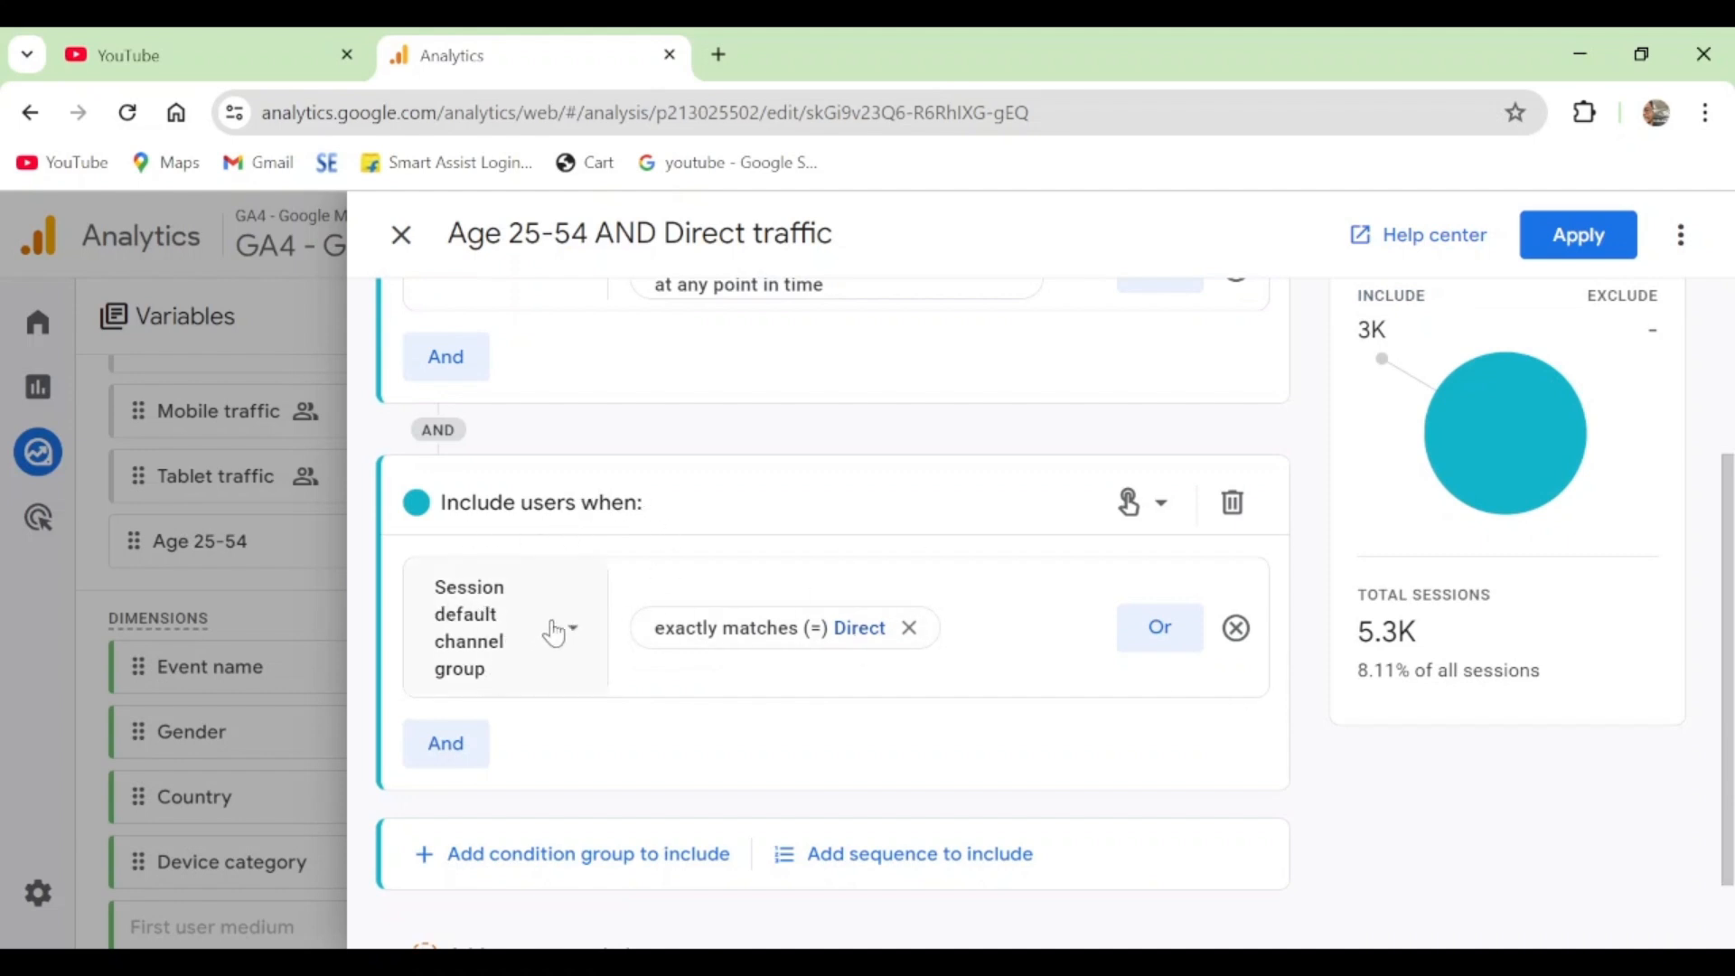
click(573, 664)
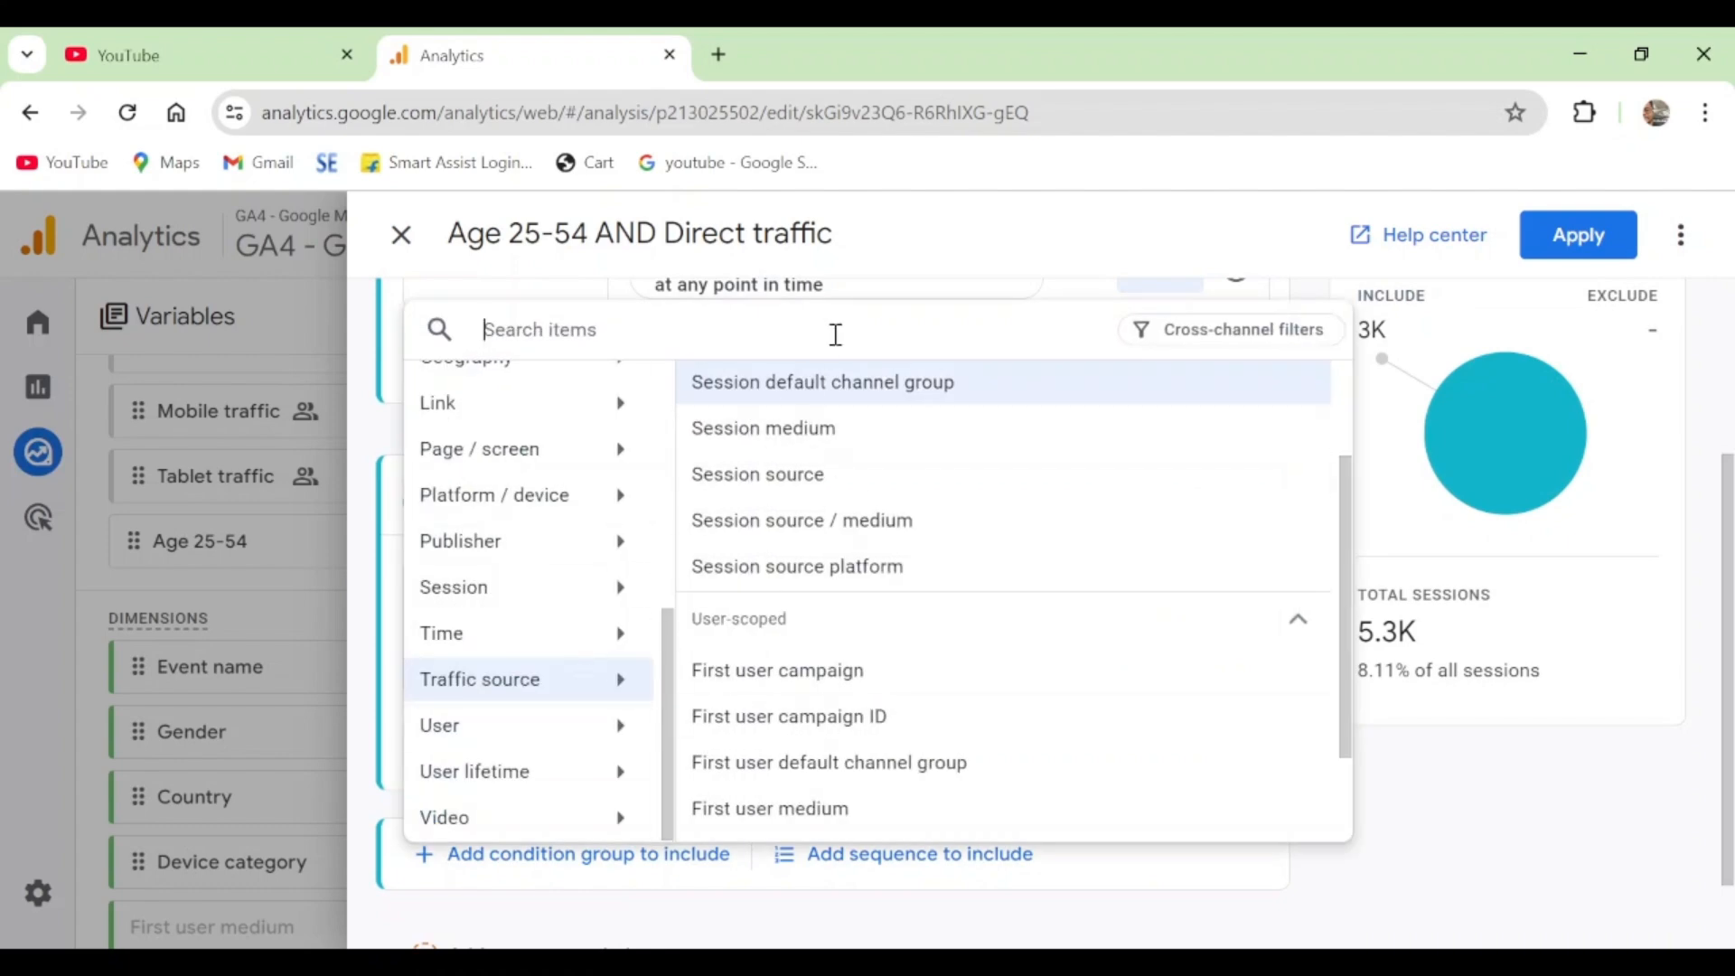
click(918, 283)
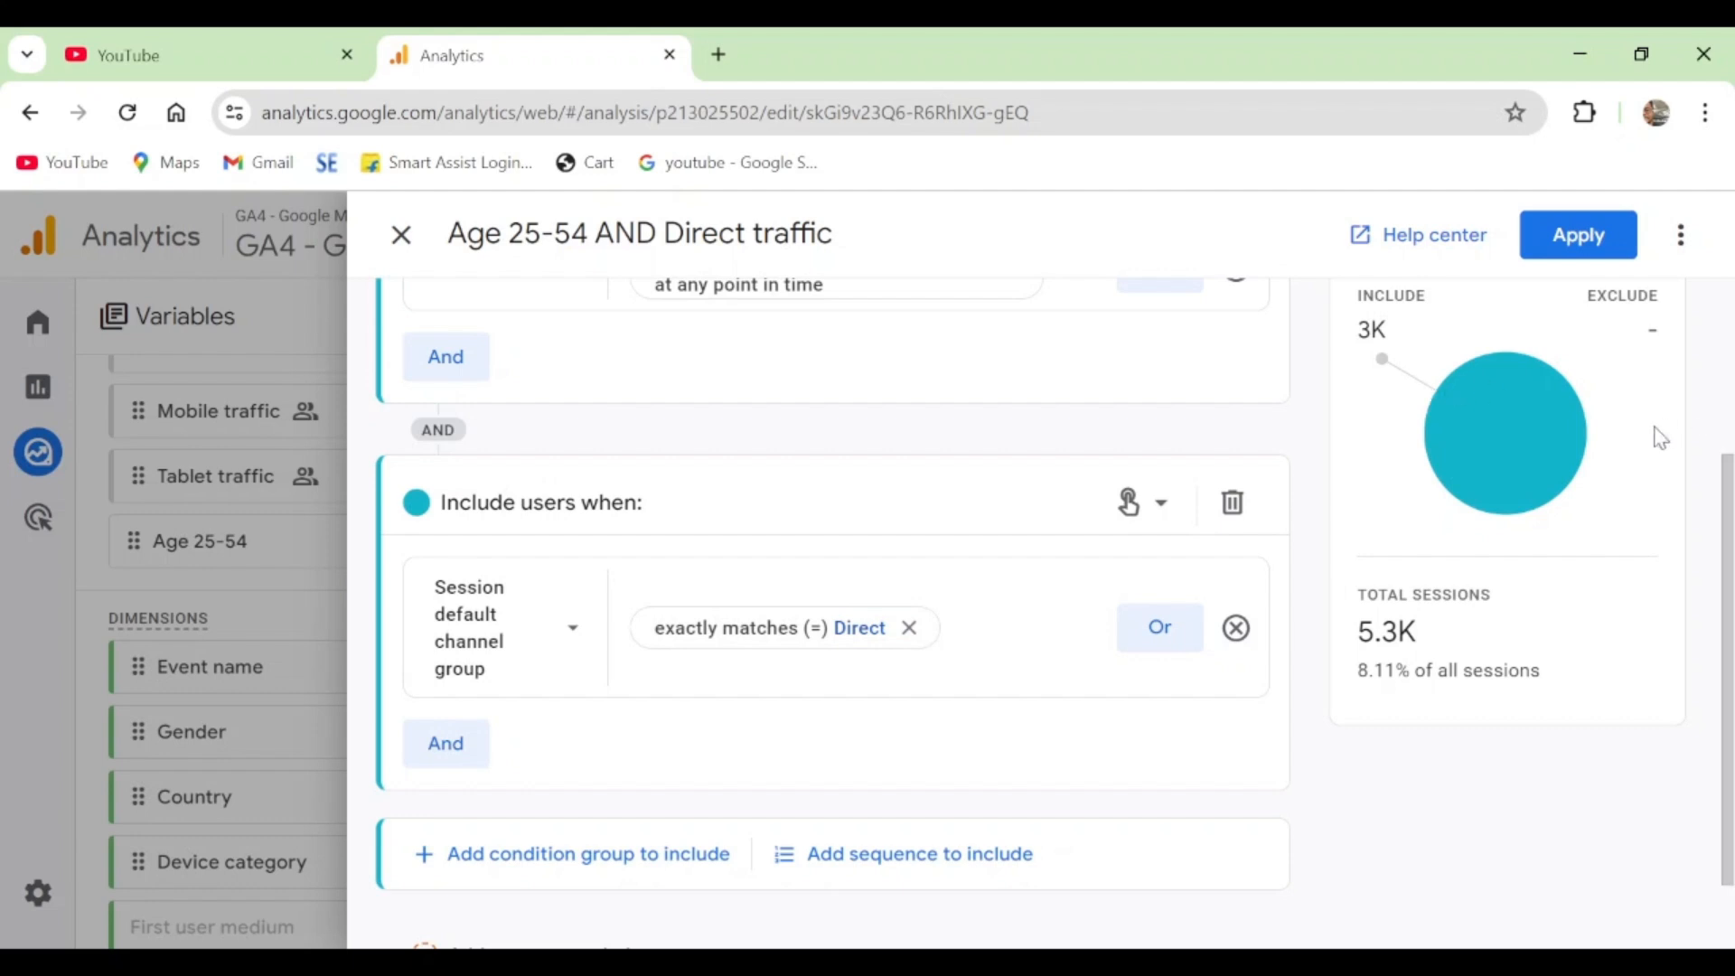
click(1557, 238)
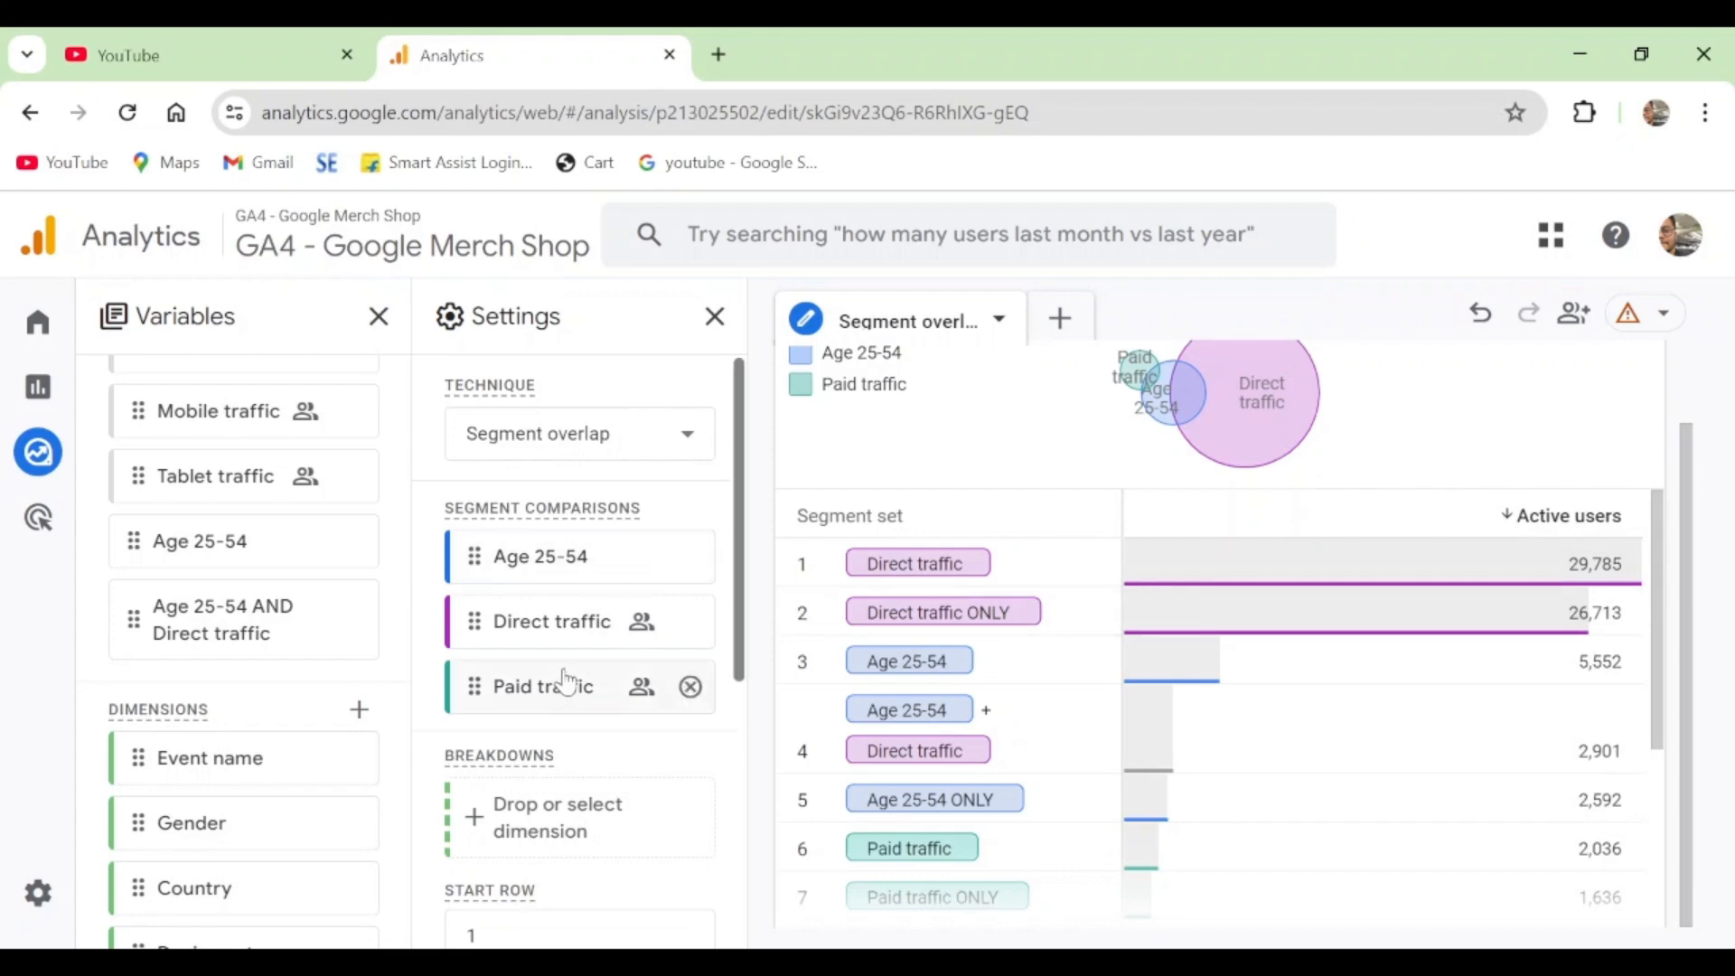
- Replace Age 25-54 with the Age 25-54 AND Direct traffic segment in the segment comparisons
scroll(565, 685, down, 5)
scroll(587, 759, up, 5)
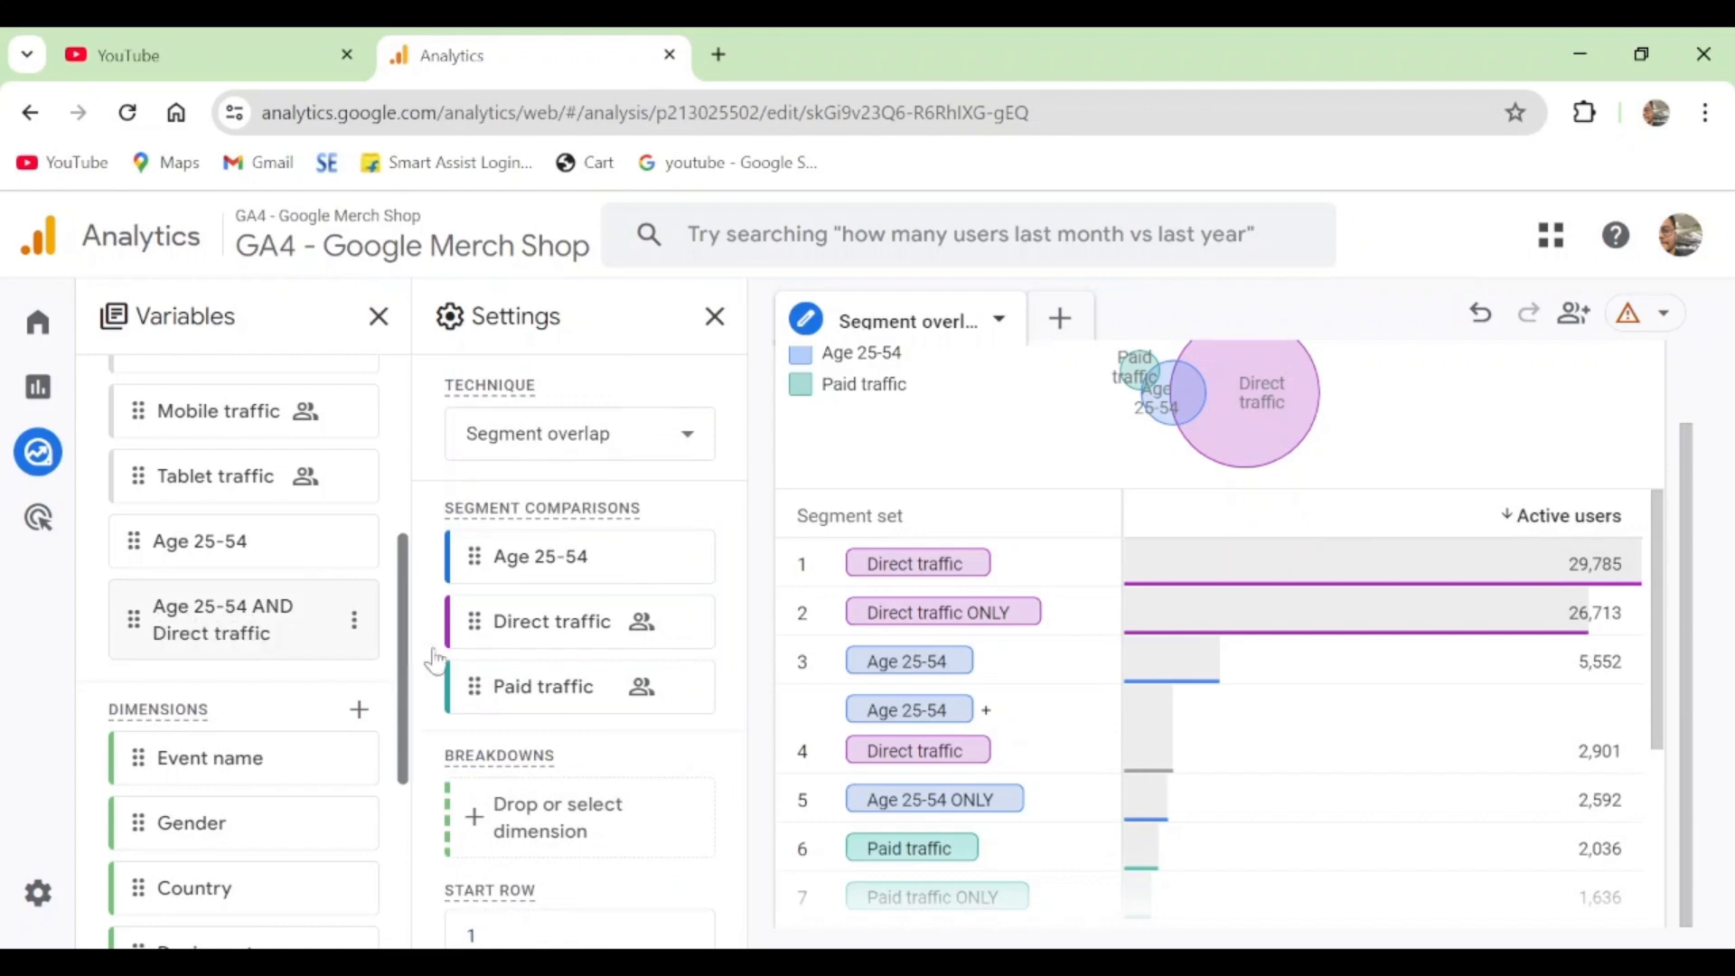
click(690, 557)
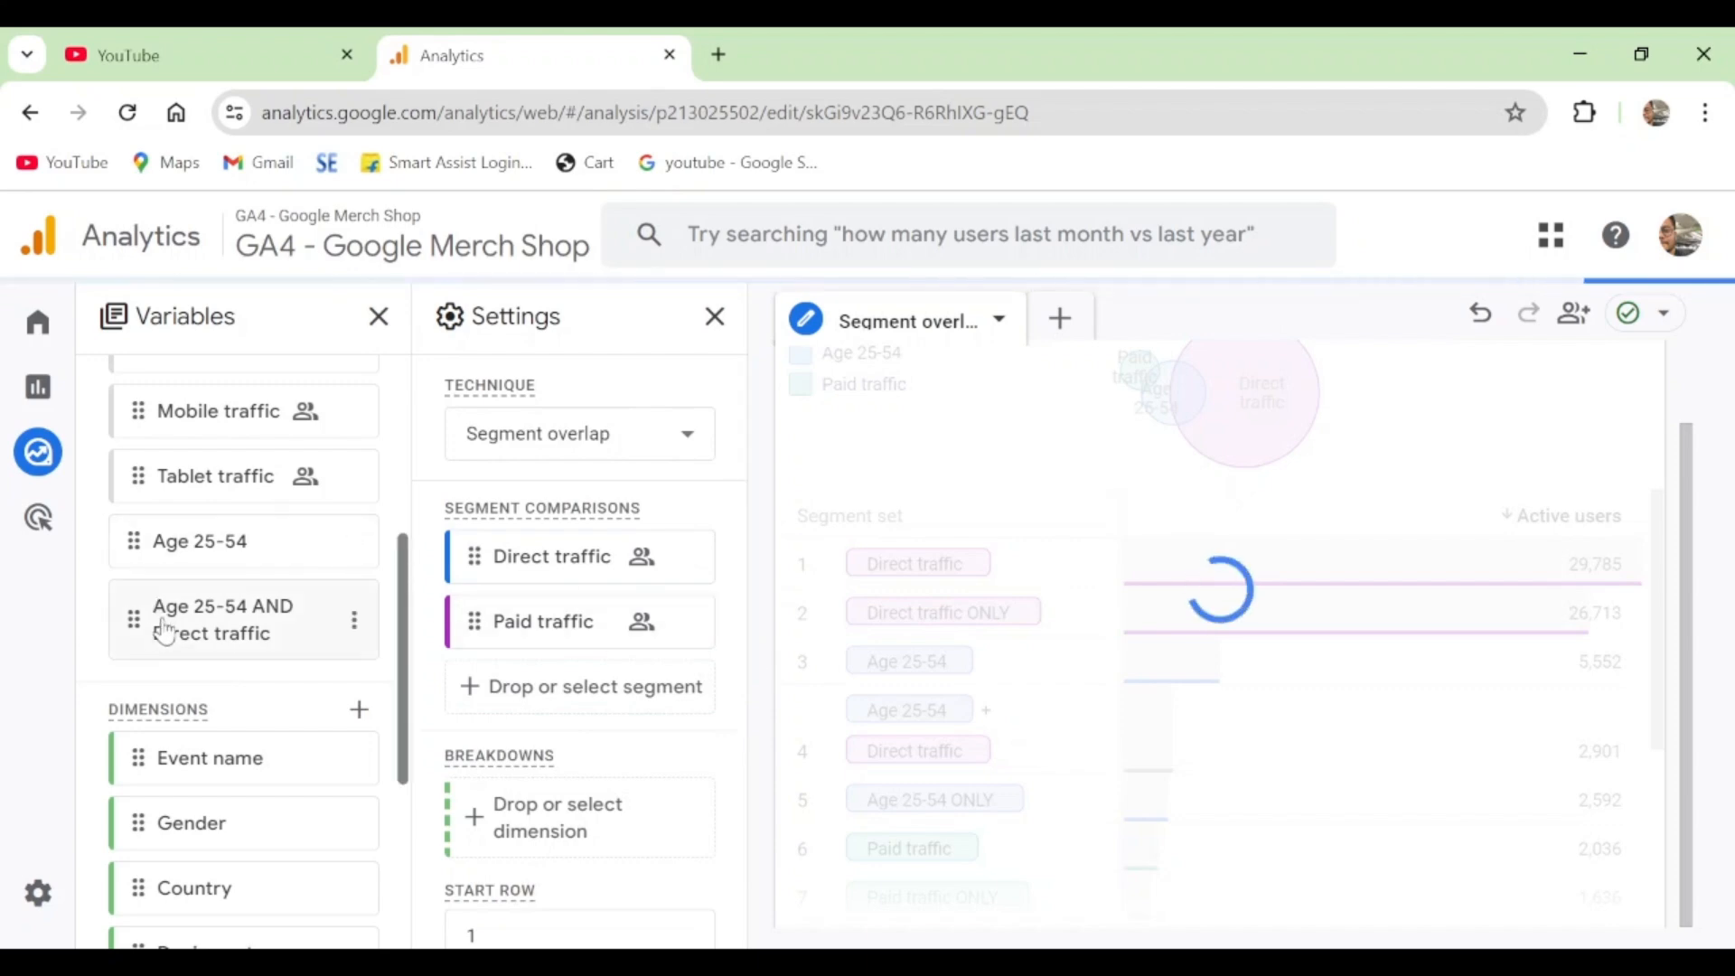
mouse_move(162, 628)
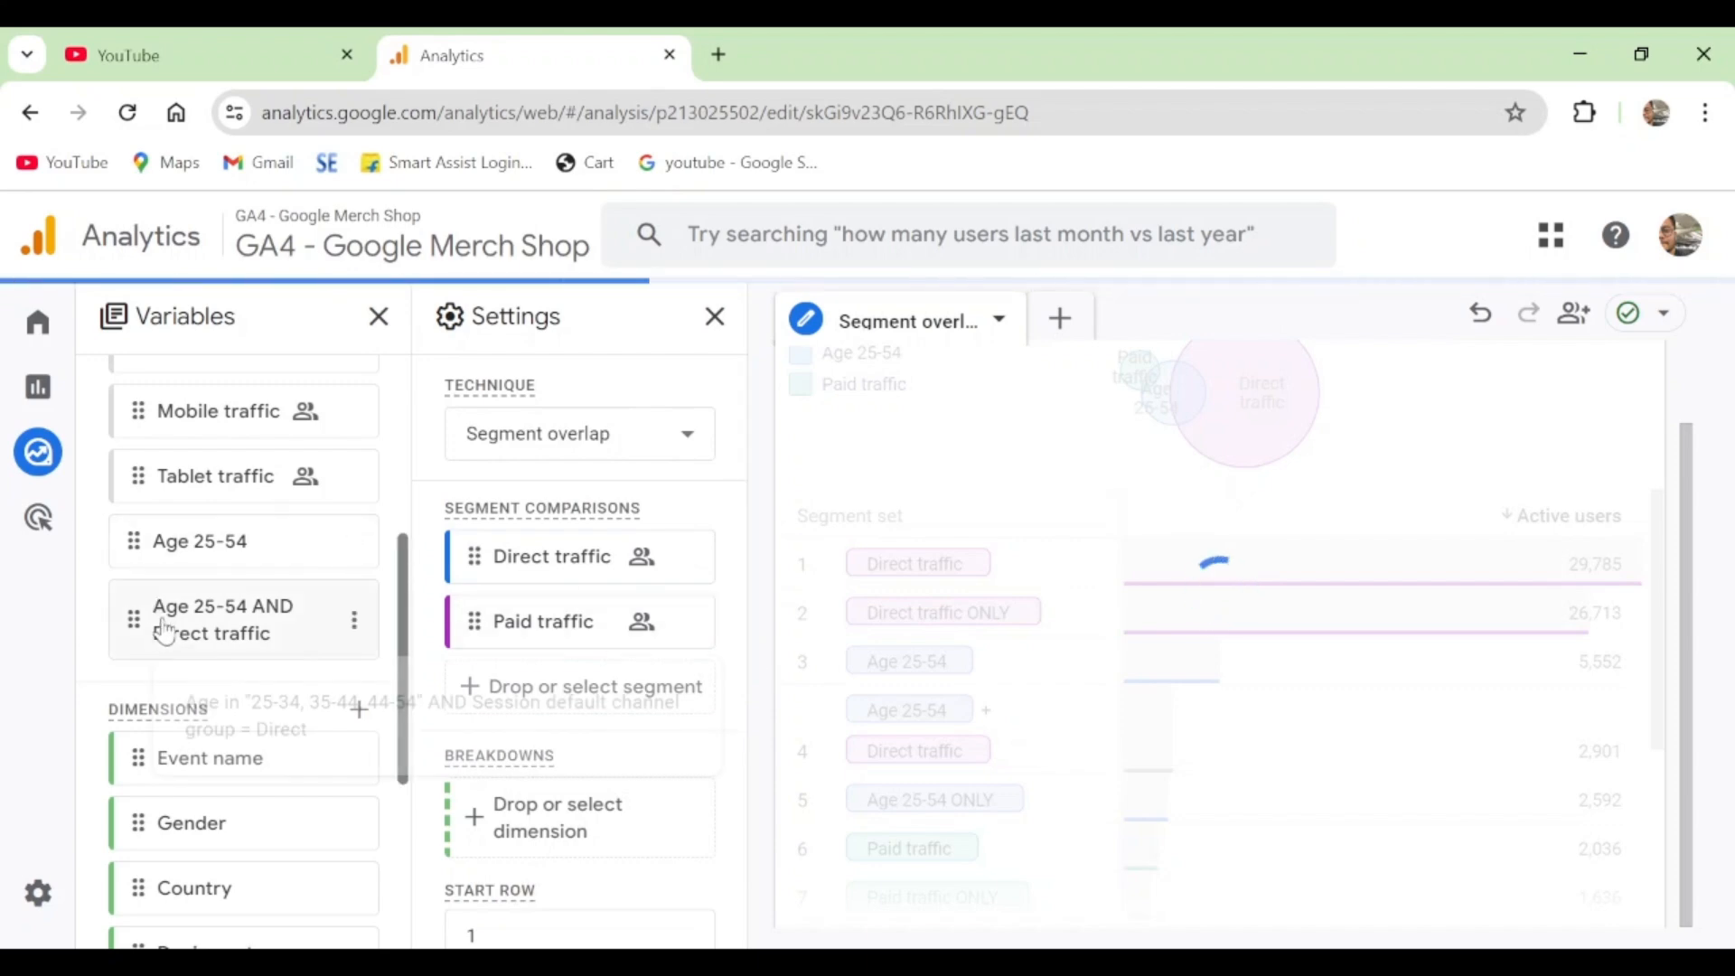
double_click(357, 658)
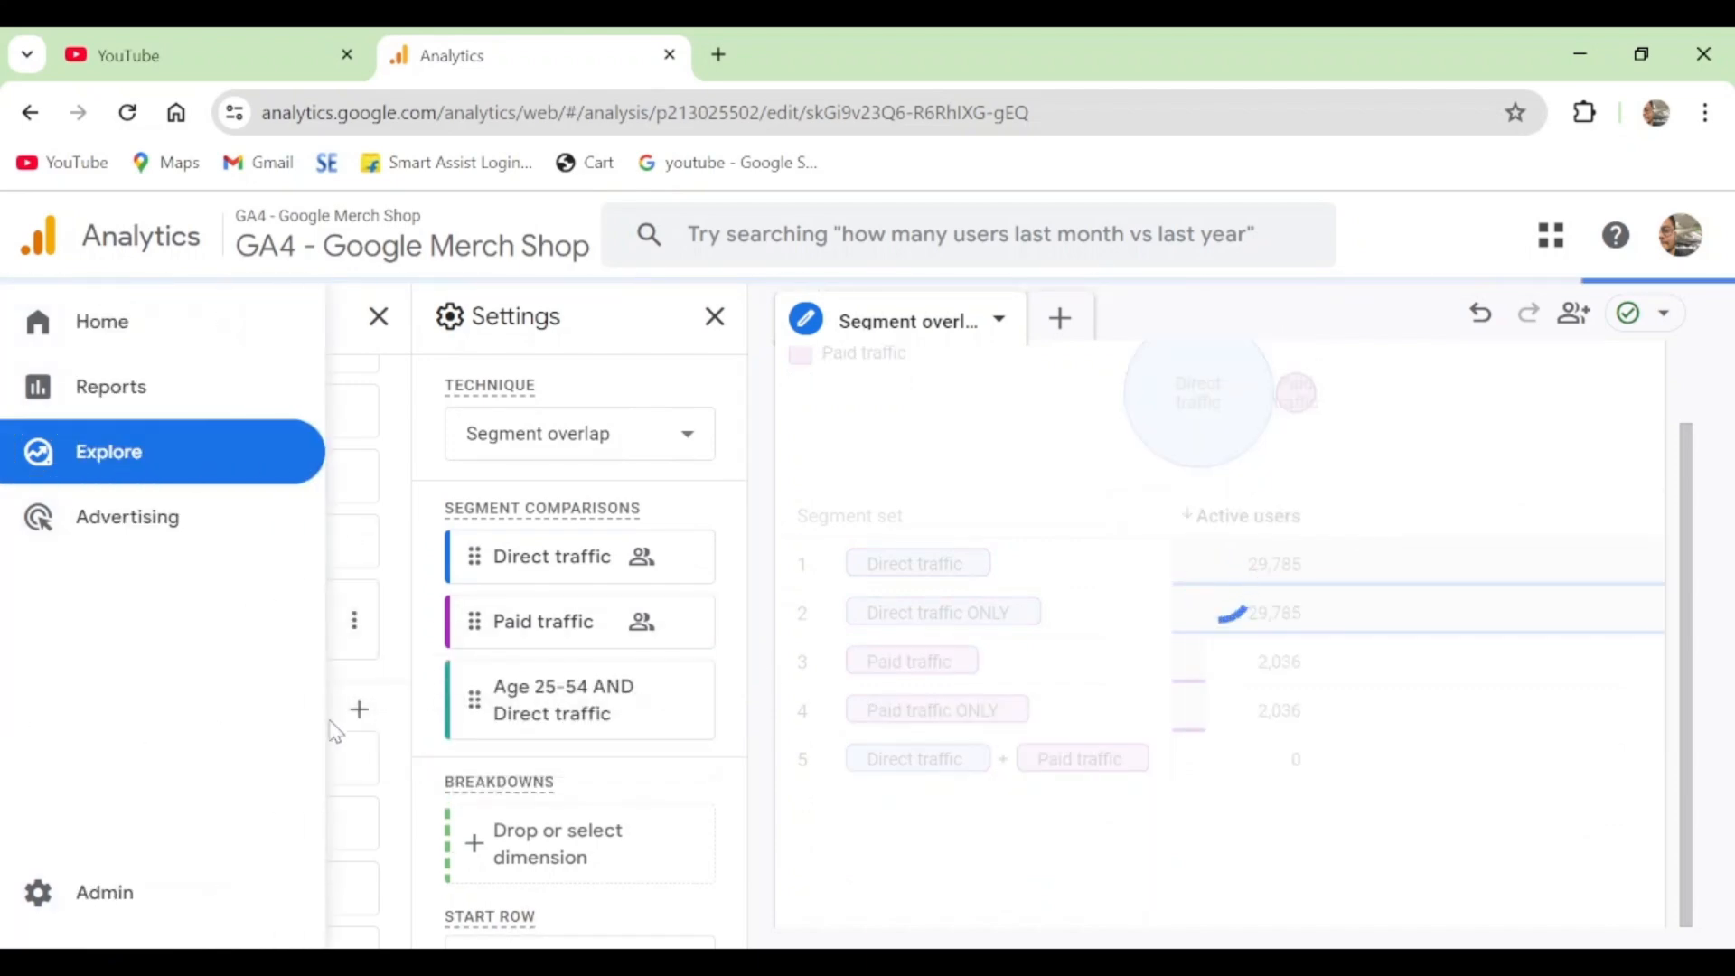
- Inspect how Age 25-54 AND Direct traffic overlaps the other segments, and remove it from the segment comparisons
mouse_move(197, 635)
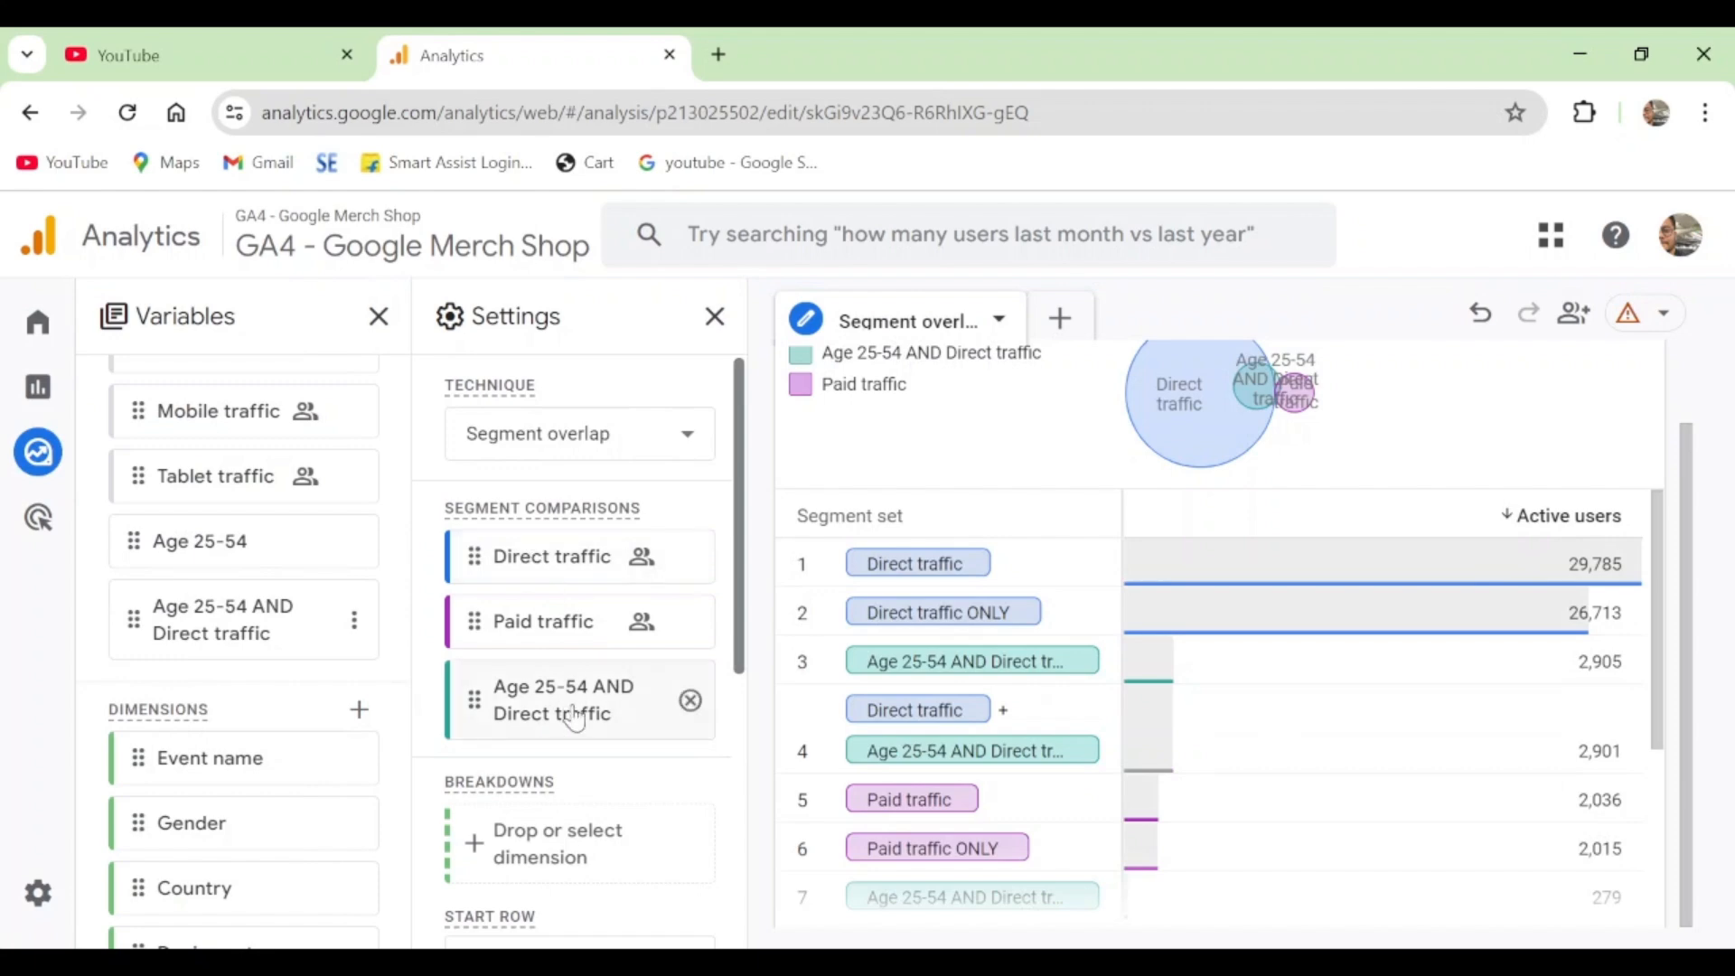
mouse_move(578, 709)
scroll(1311, 548, up, 1)
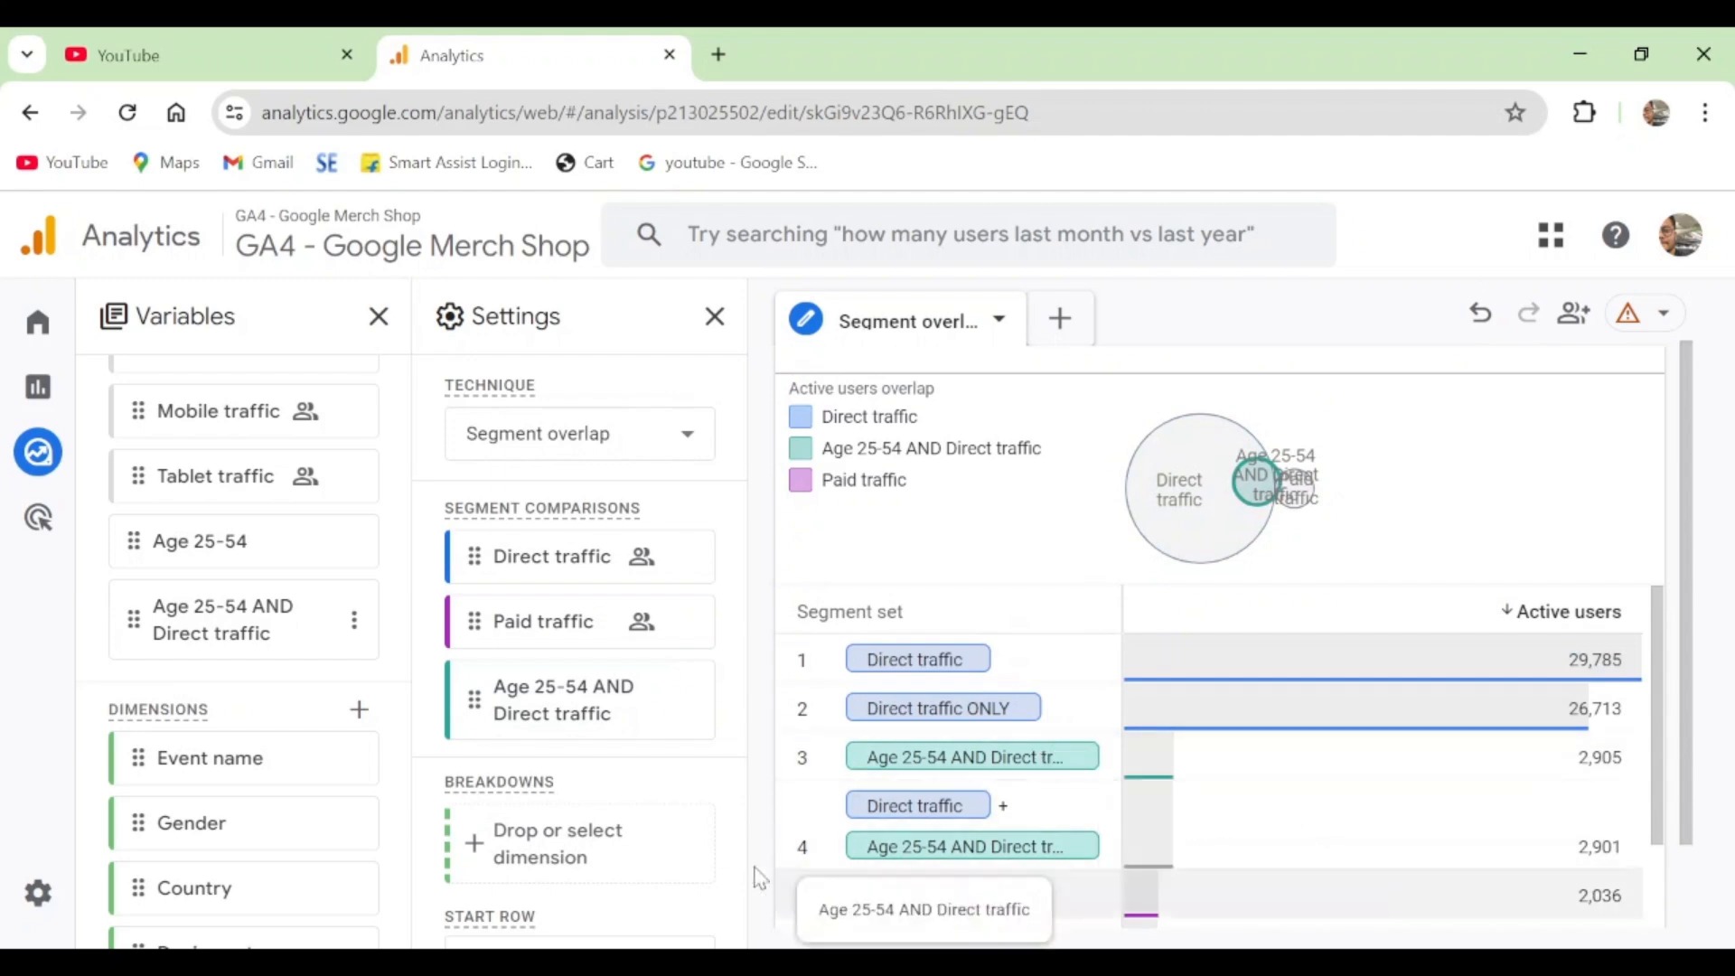
click(689, 701)
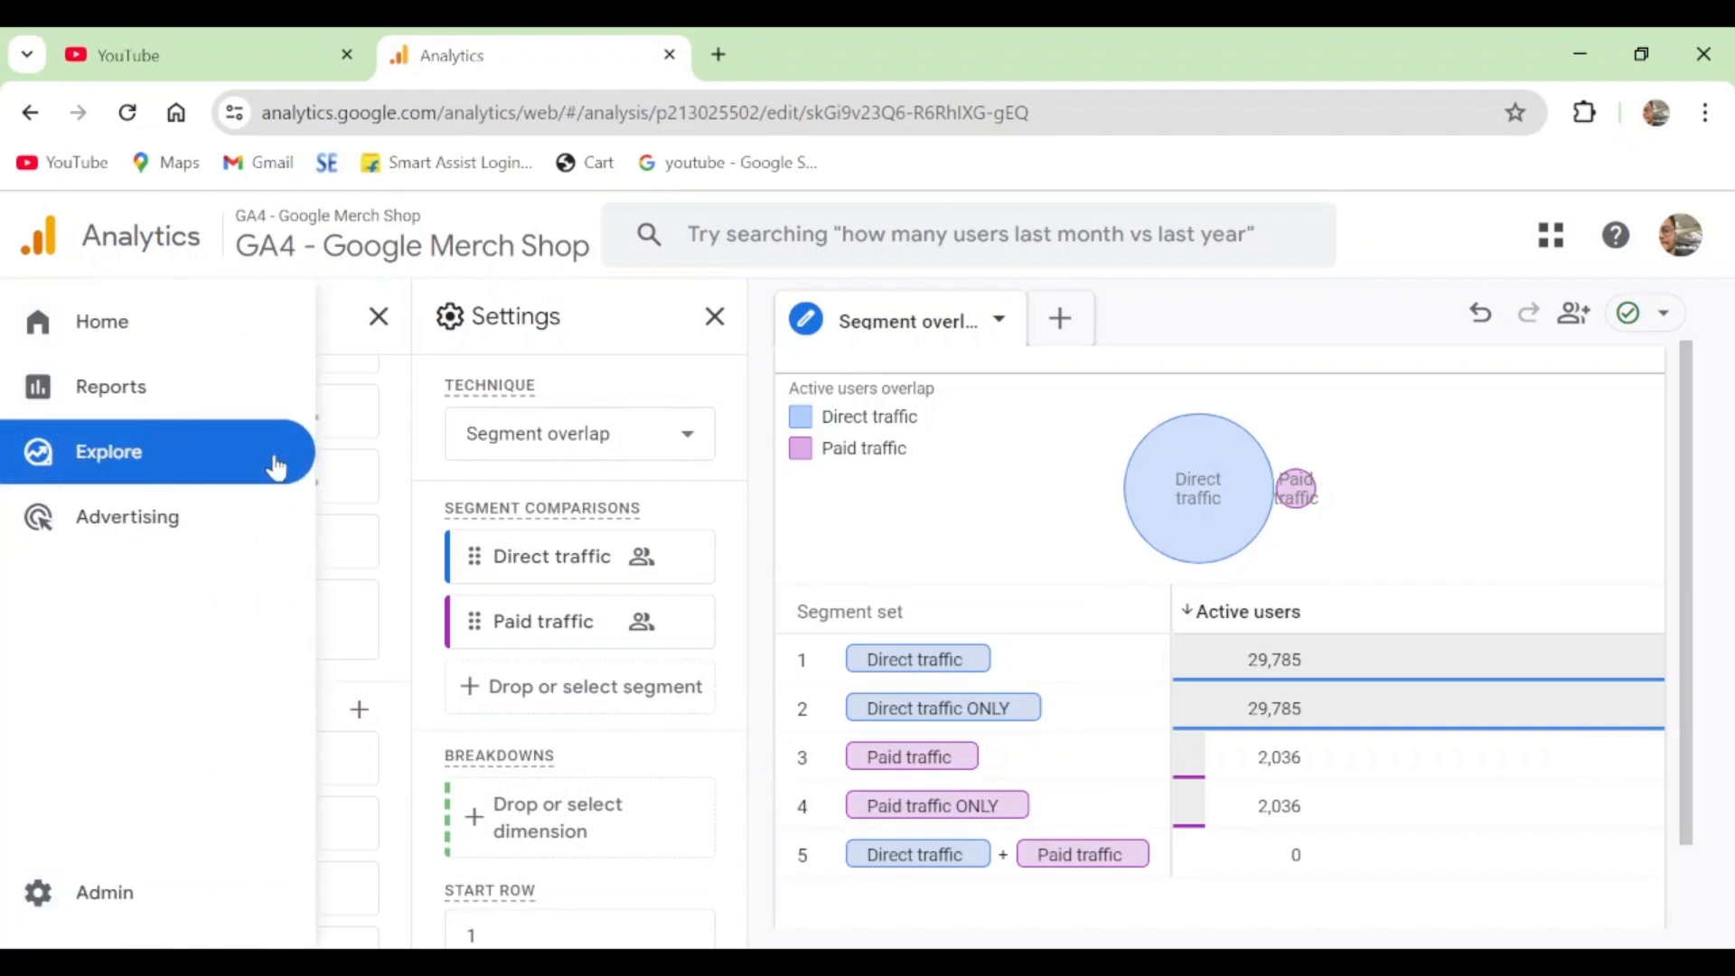
- Add the Age 25-54 segment back to the segment comparisons alongside Direct traffic and Paid traffic
scroll(305, 613, up, 5)
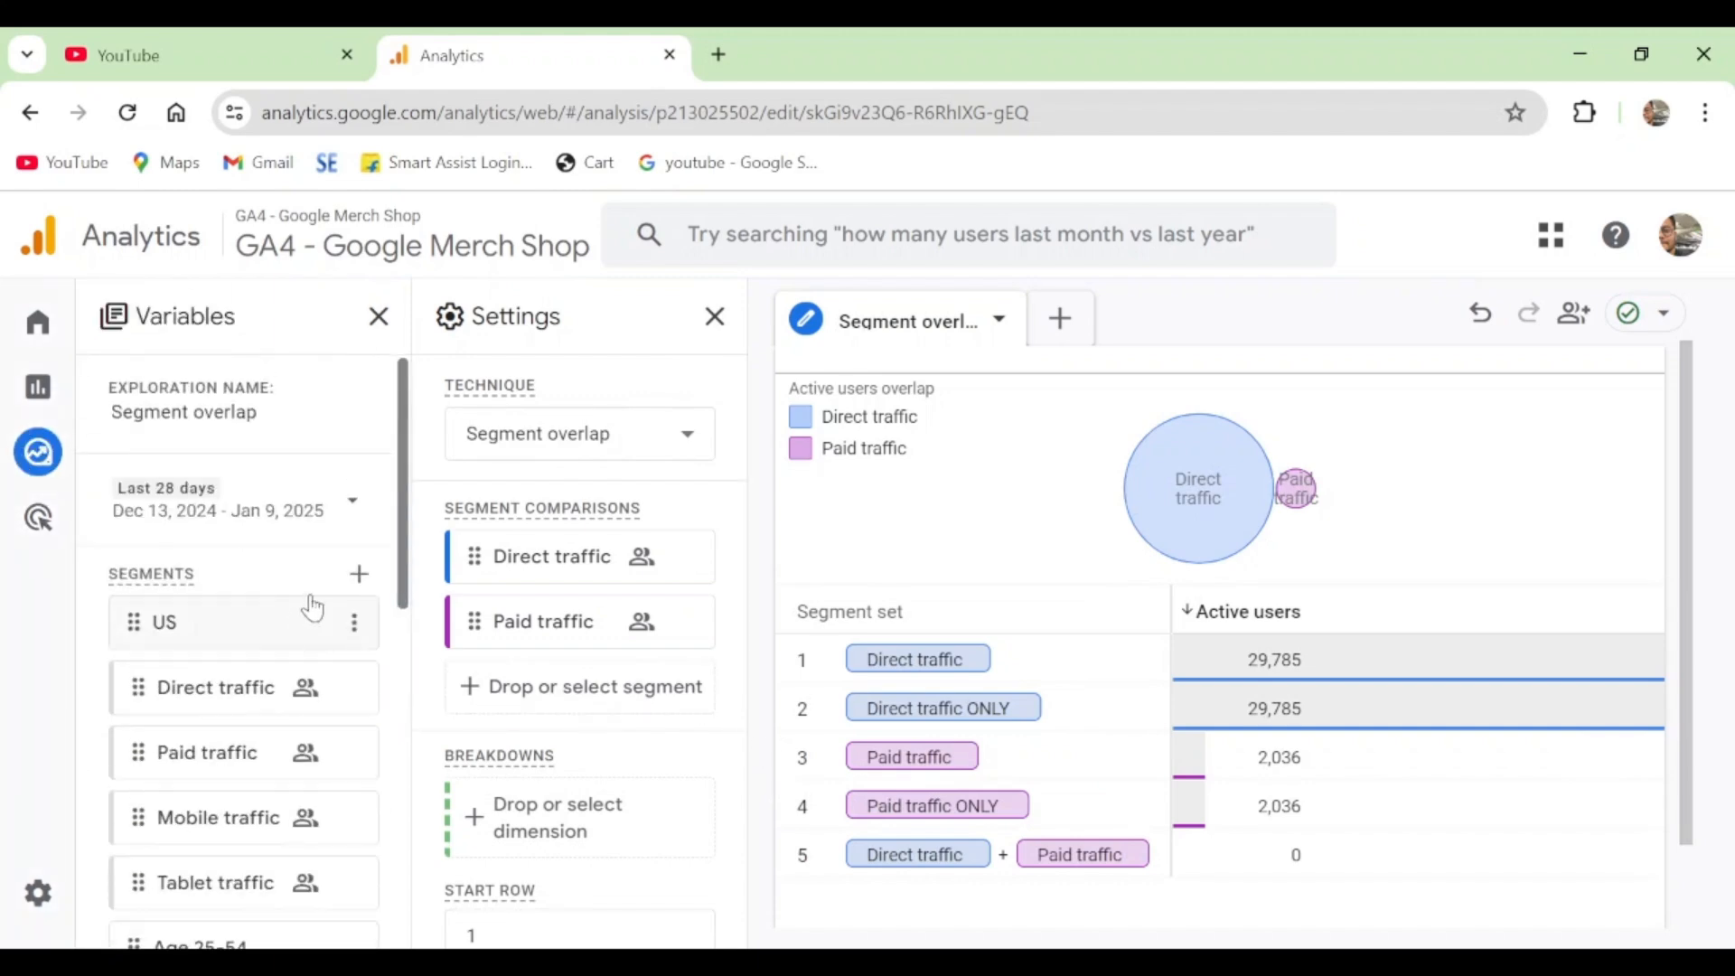
scroll(241, 678, down, 3)
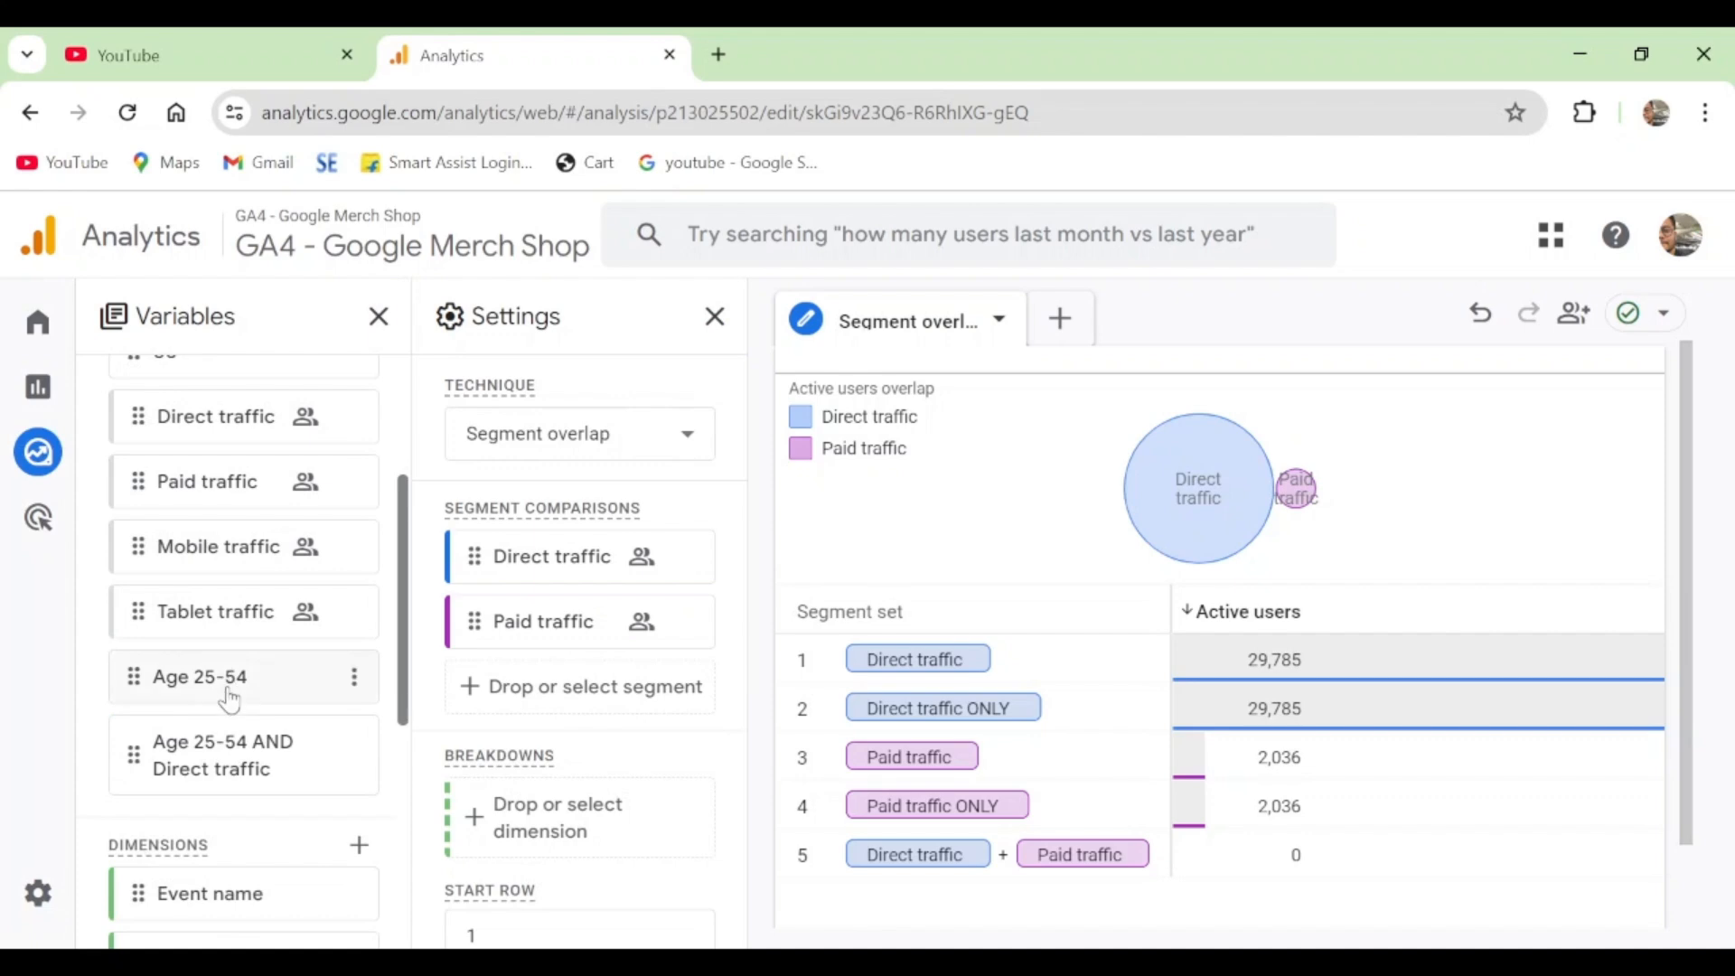
double_click(230, 699)
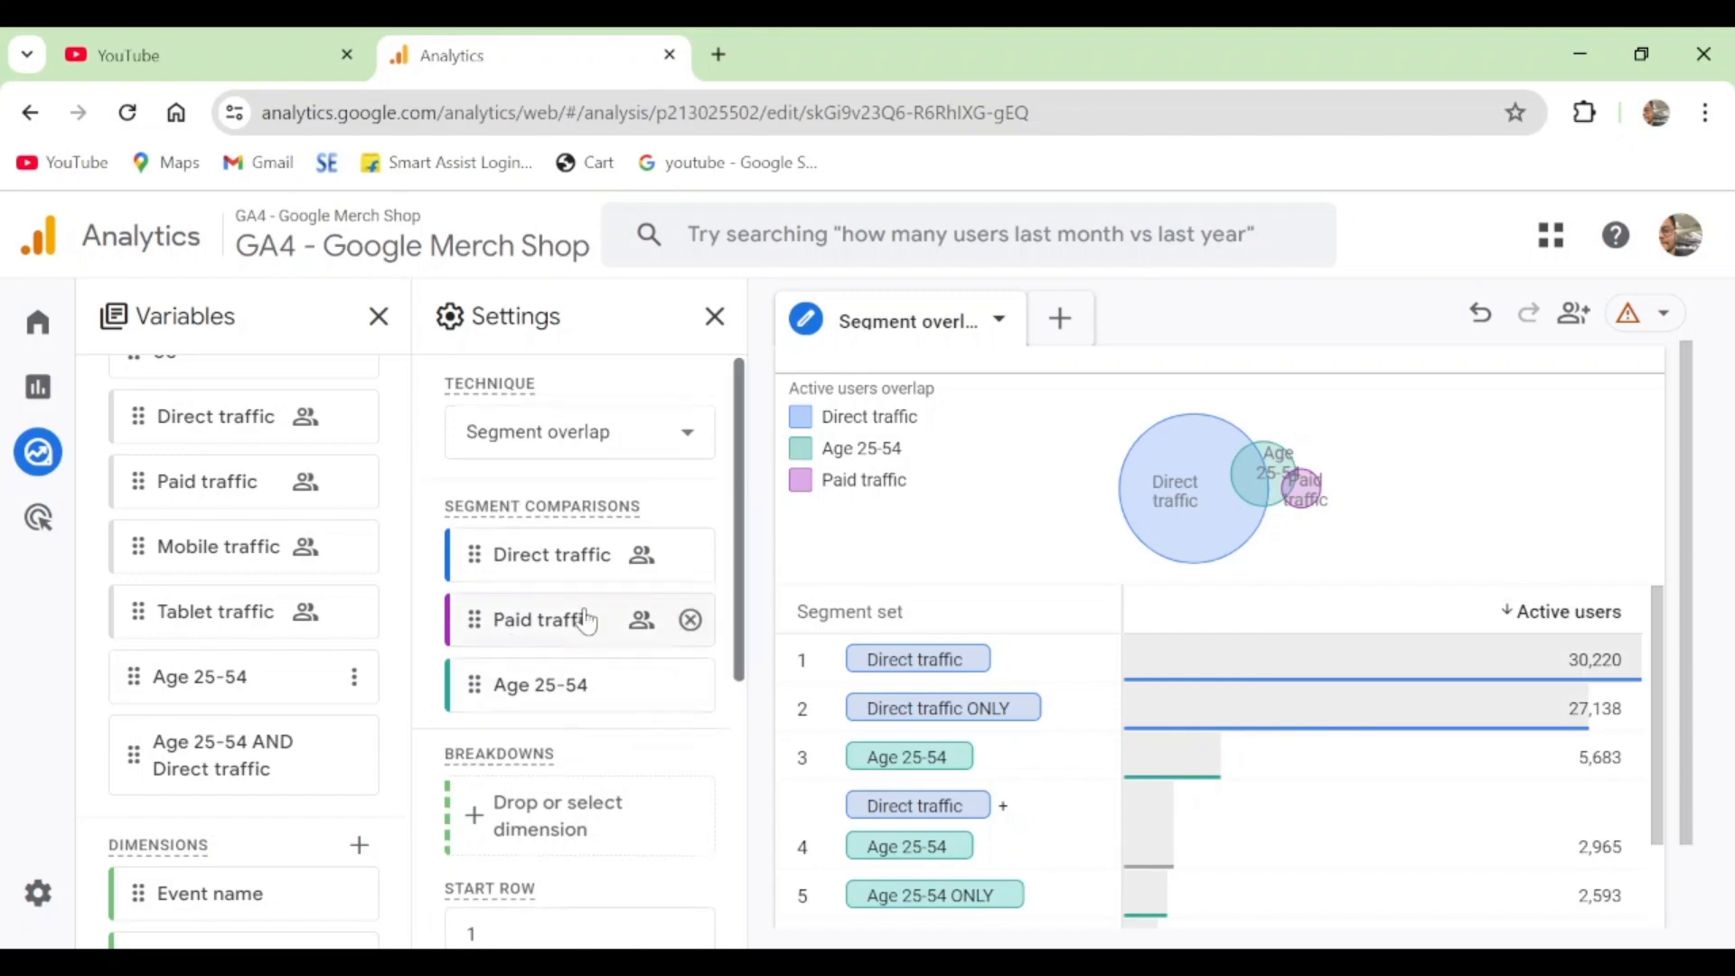
- Add the Gender dimension as a breakdown of the segment overlap table
scroll(588, 622, down, 3)
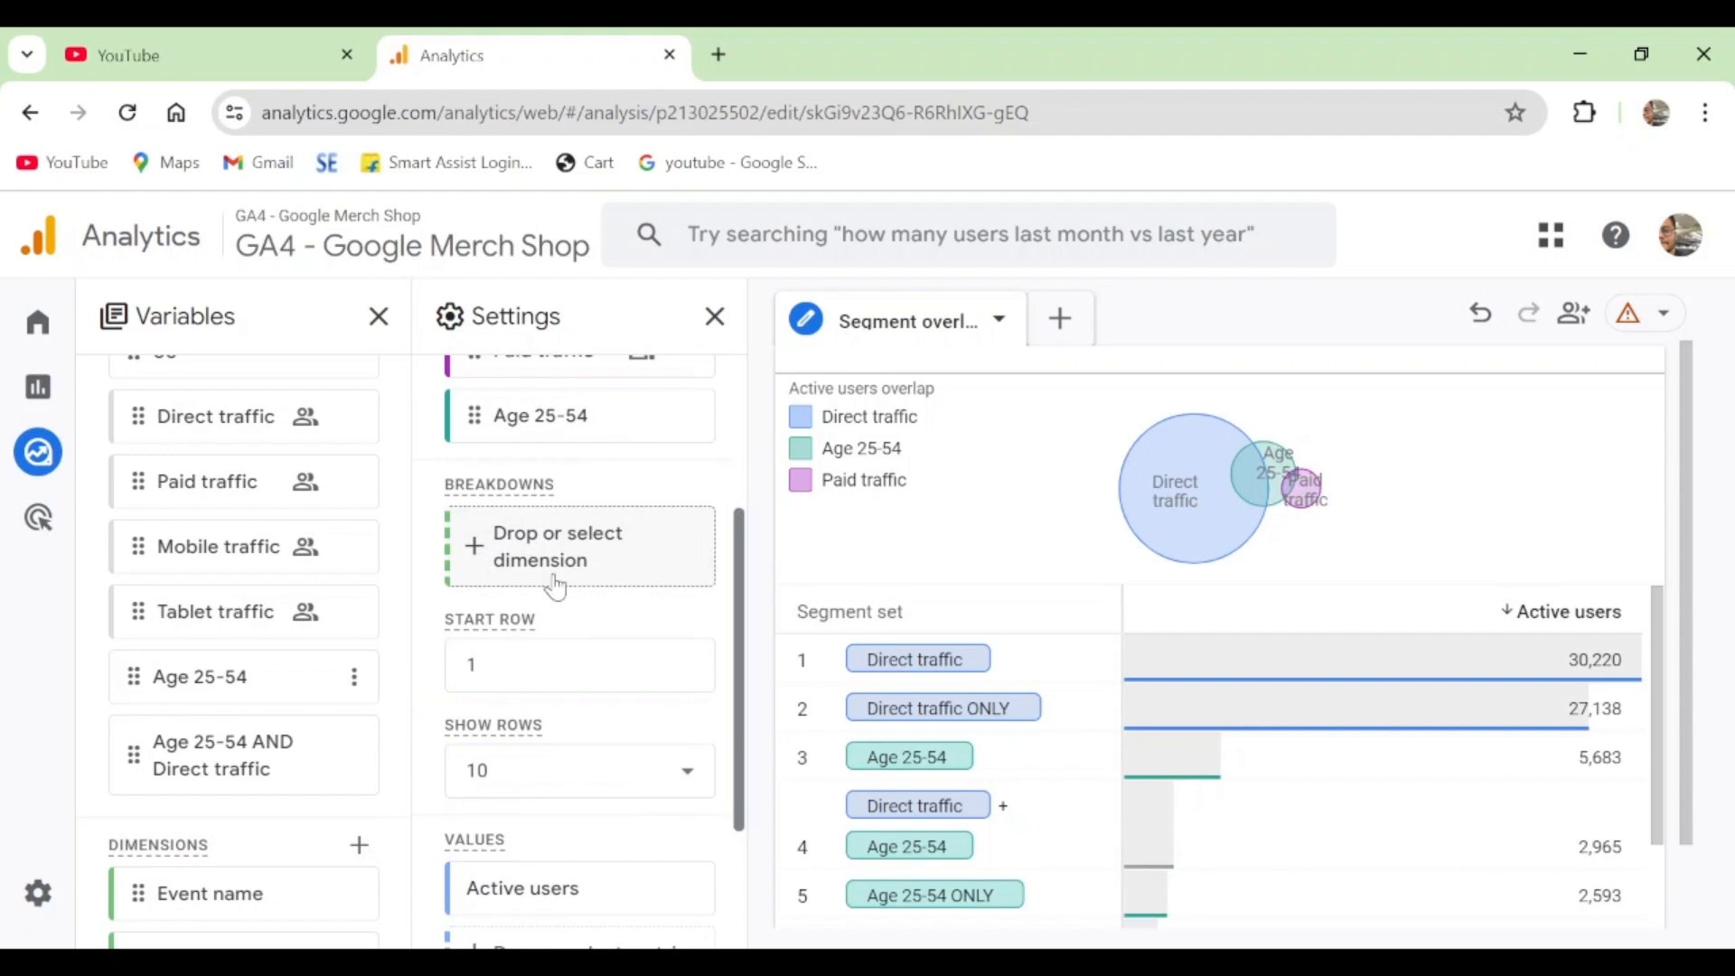
scroll(271, 620, down, 5)
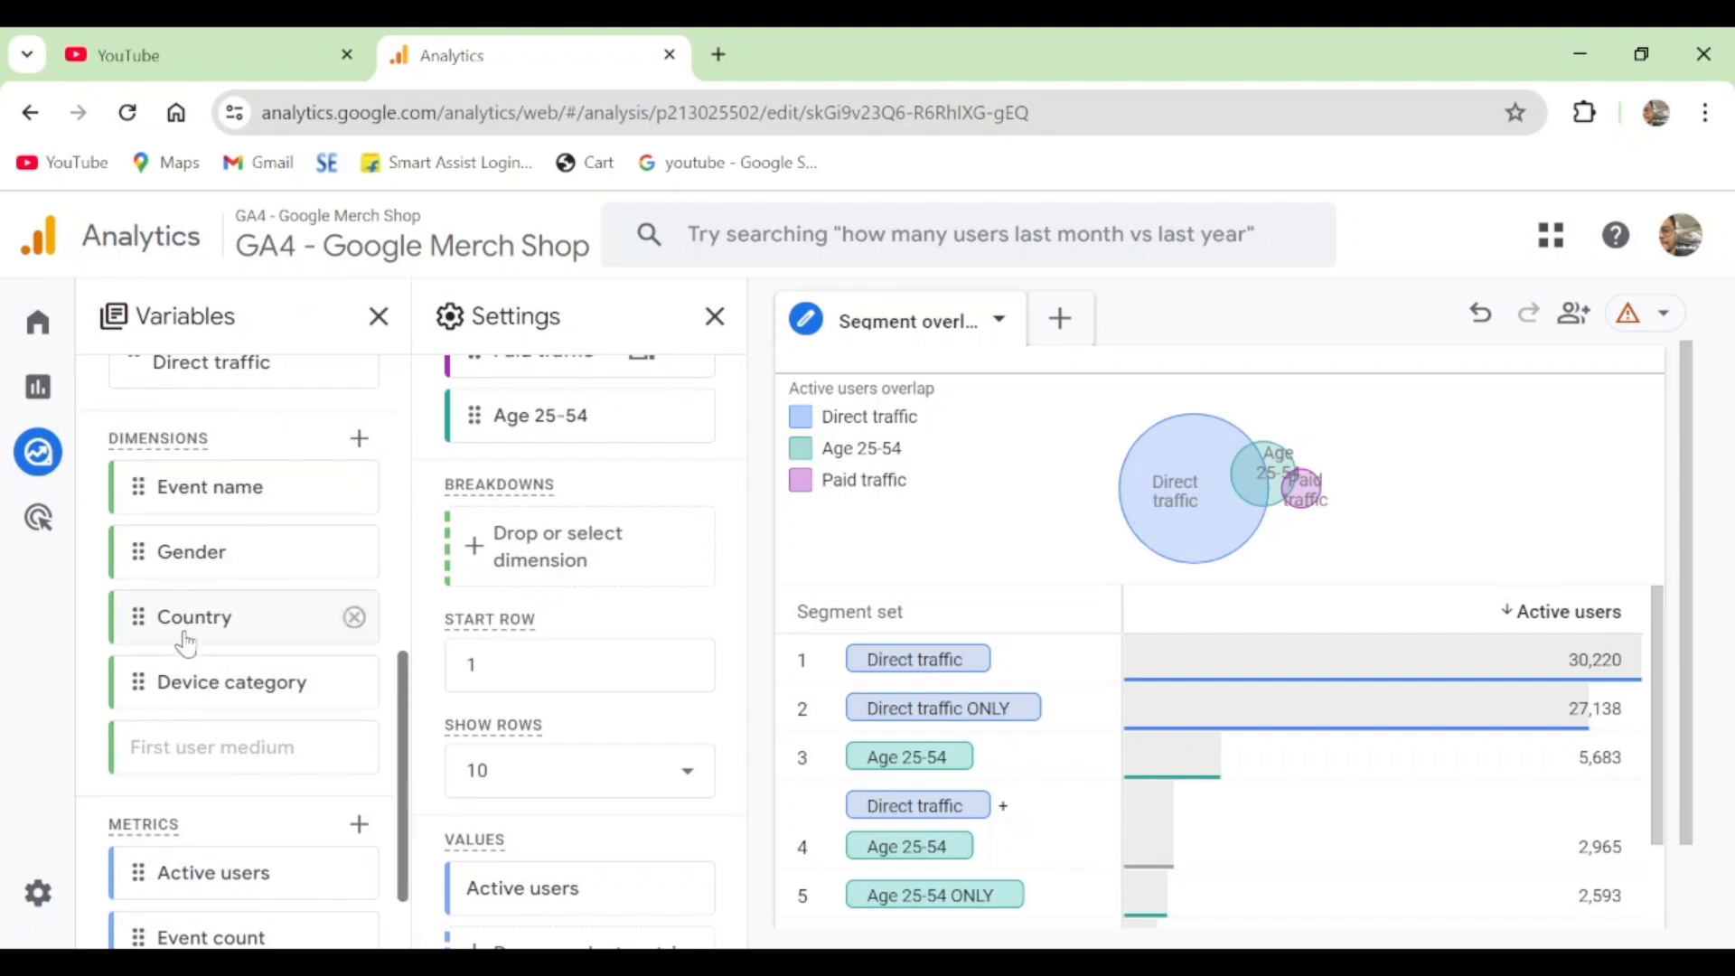
click(217, 552)
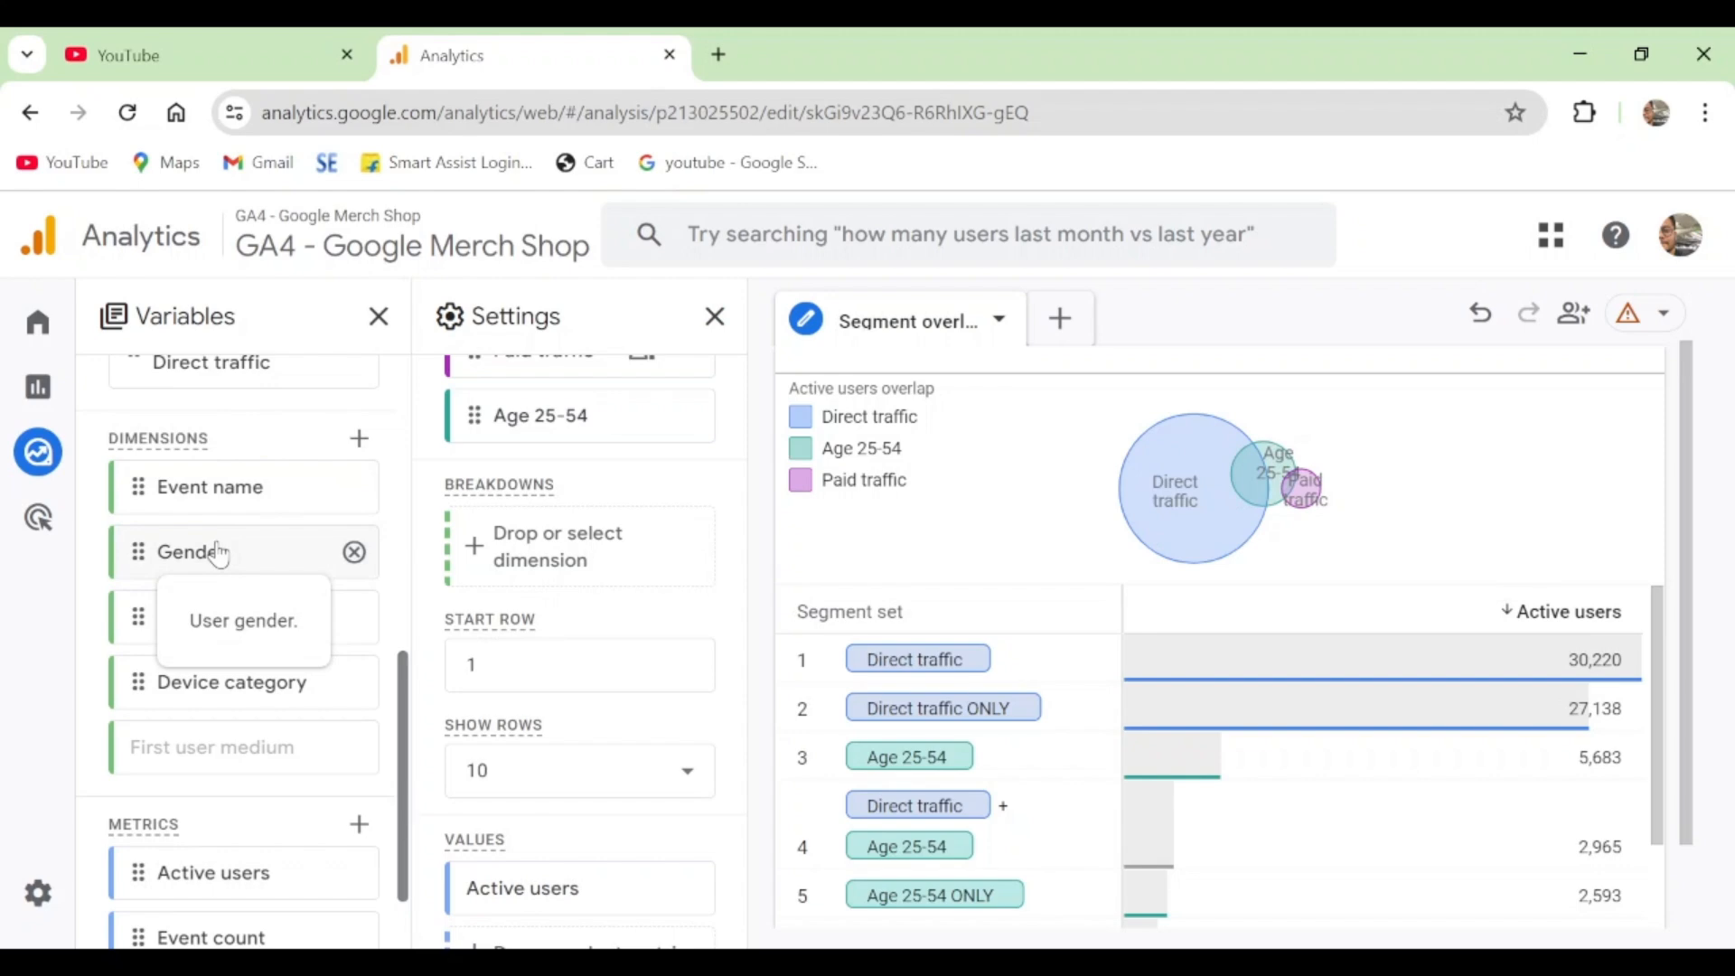
double_click(216, 553)
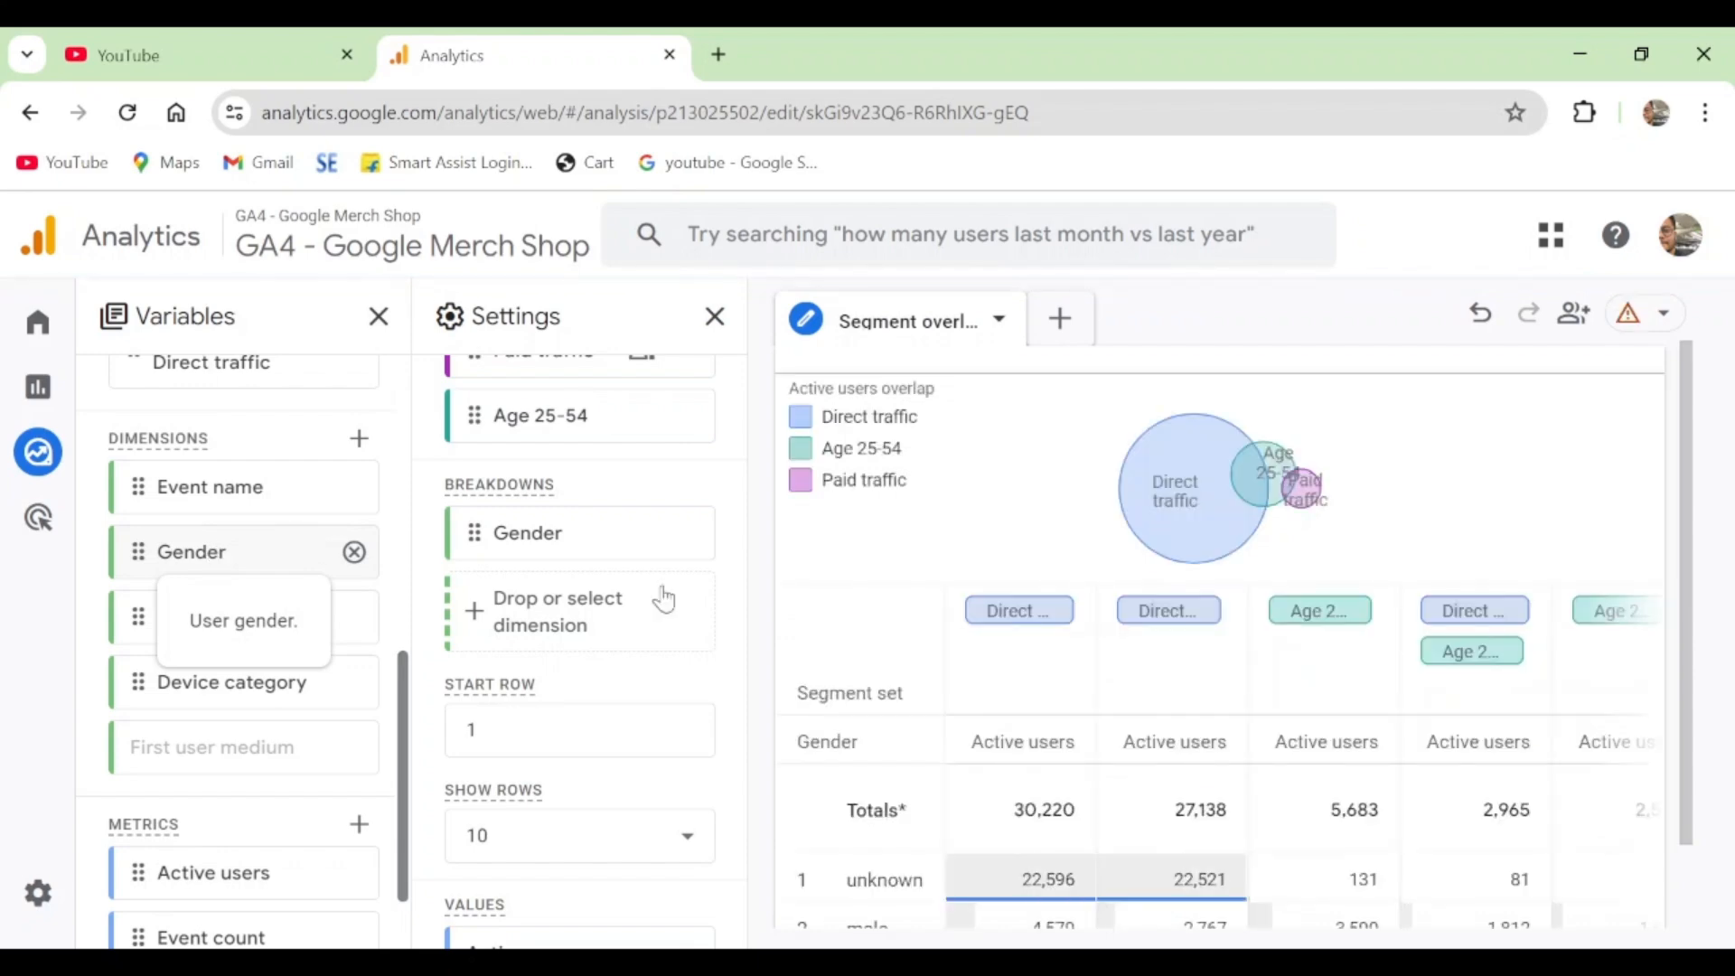
- Examine the active users by gender for each segment set, and check the options offered for a segment set in the table
scroll(1356, 615, down, 2)
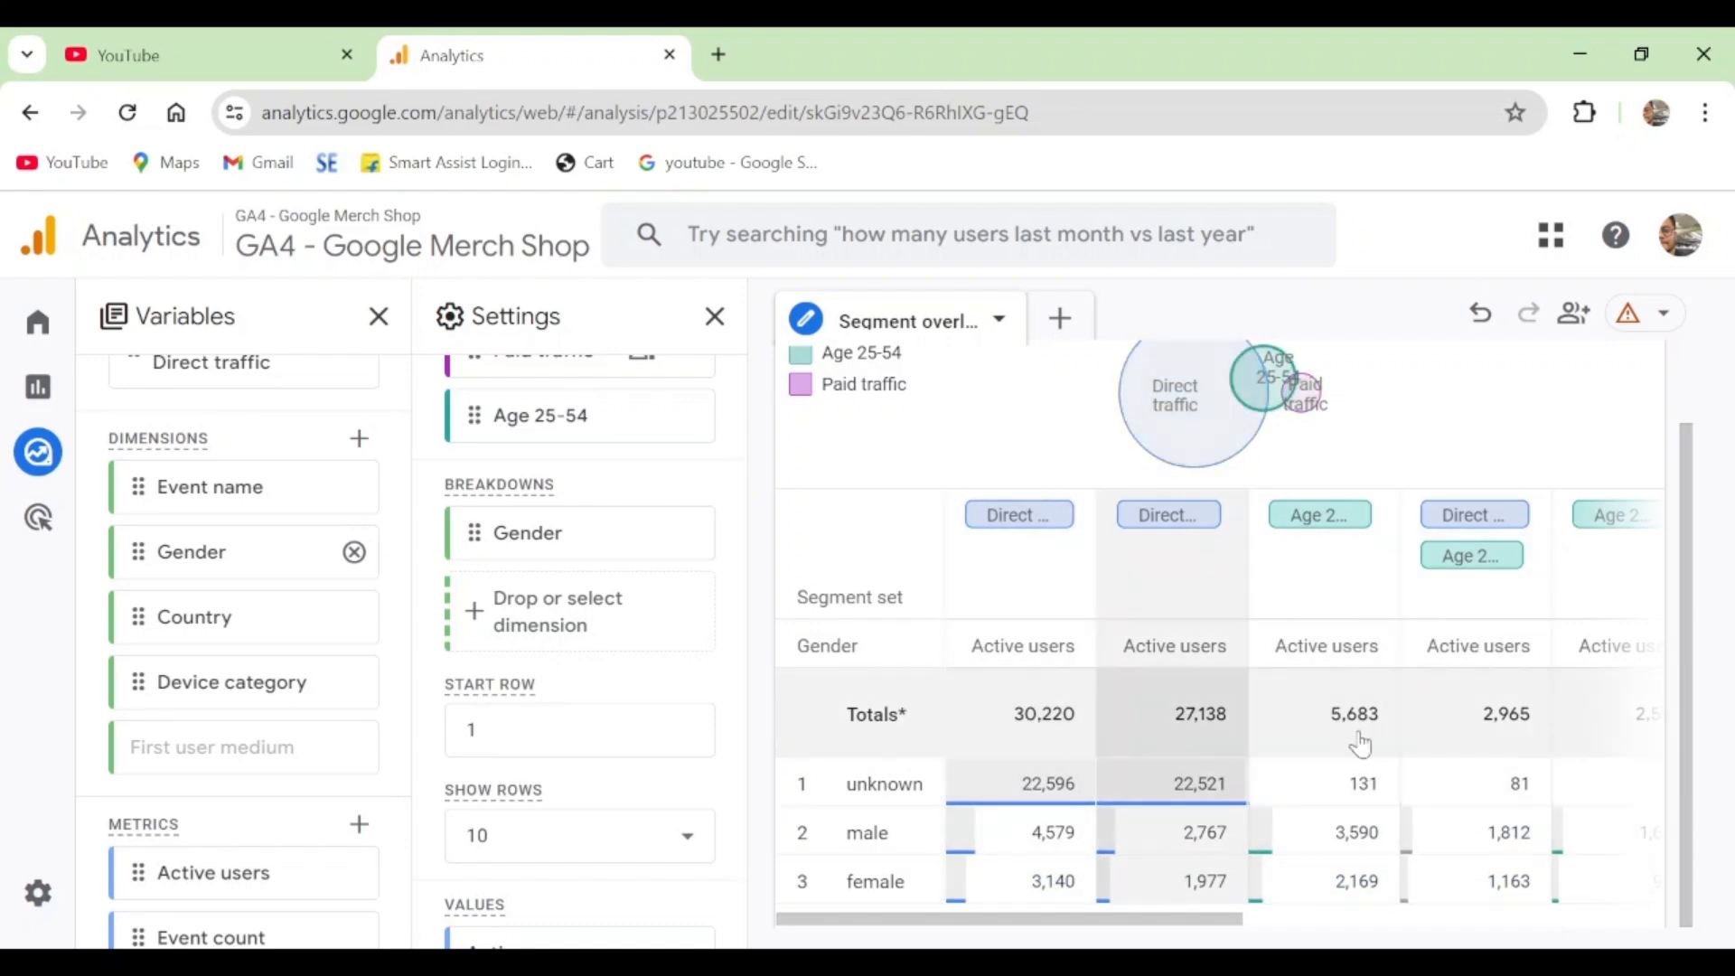
scroll(606, 747, down, 3)
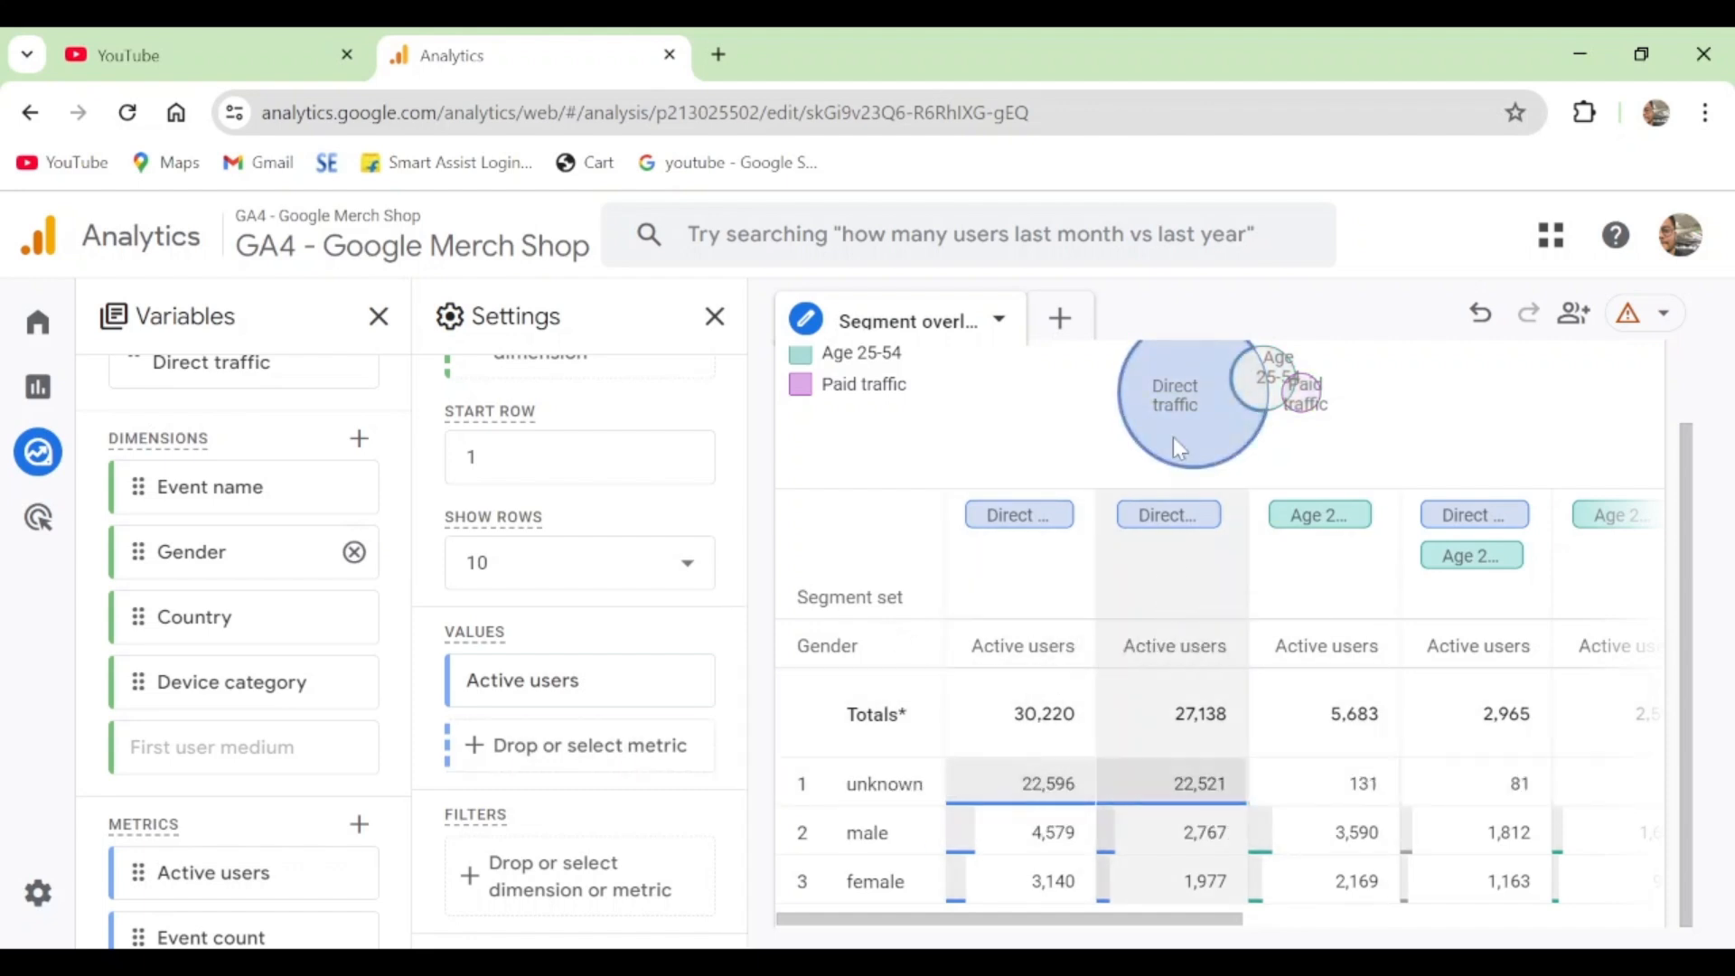
mouse_move(1171, 375)
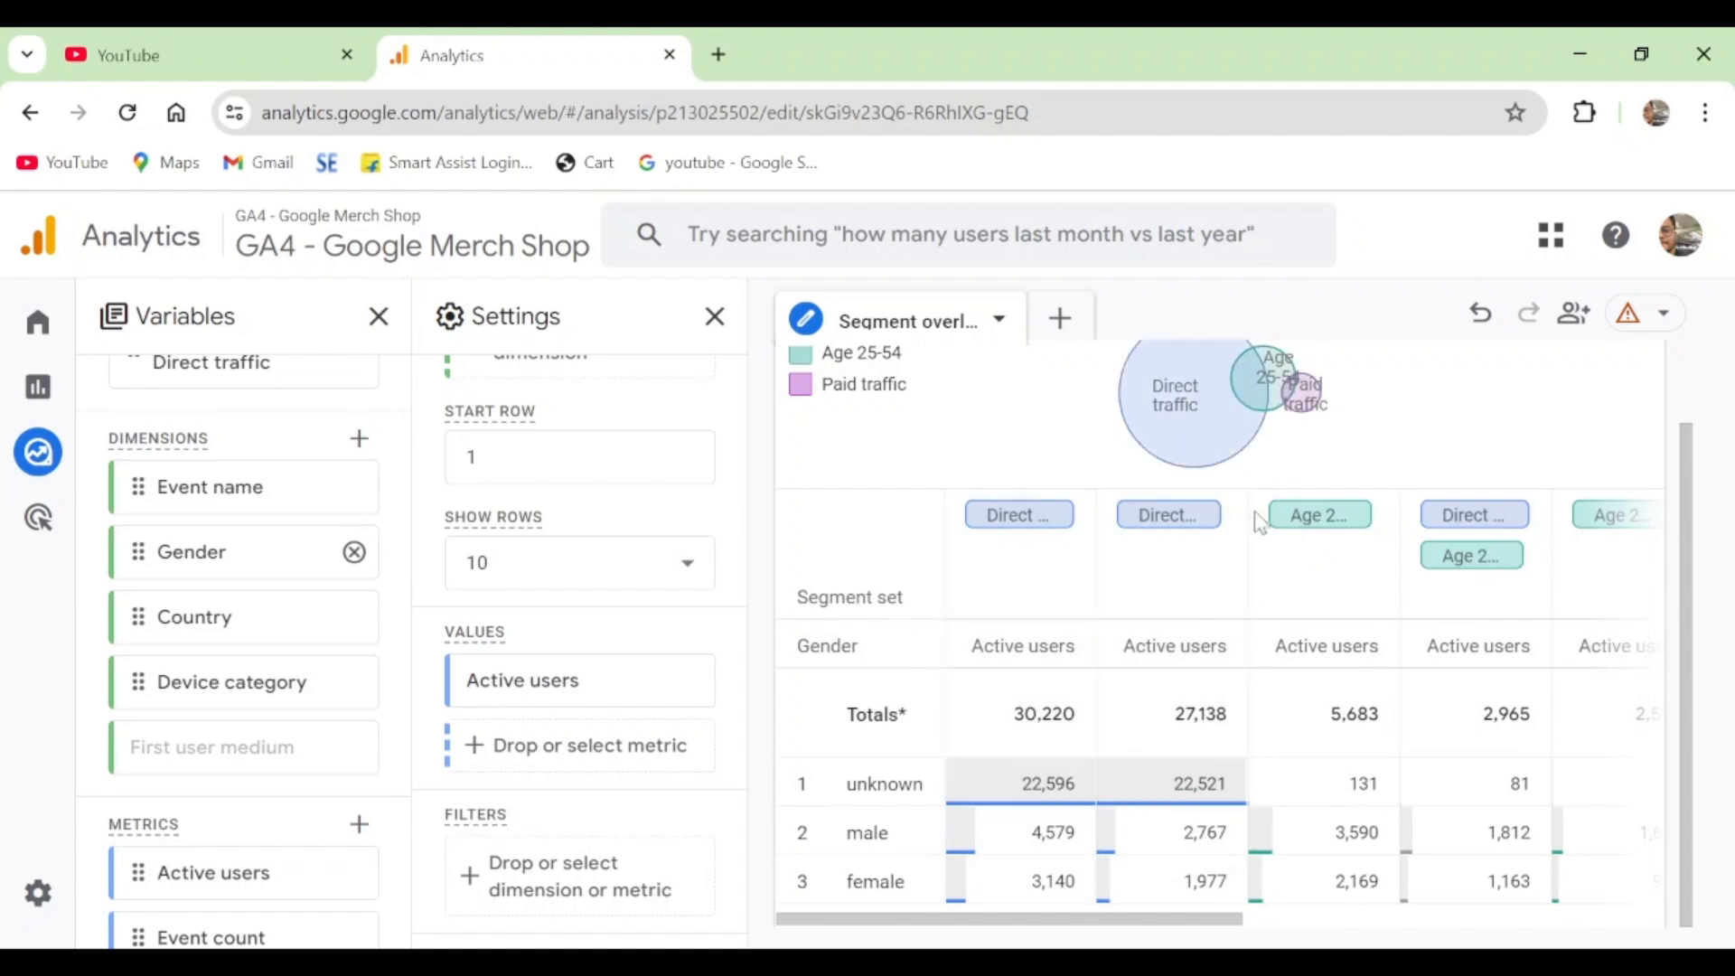
mouse_move(1290, 353)
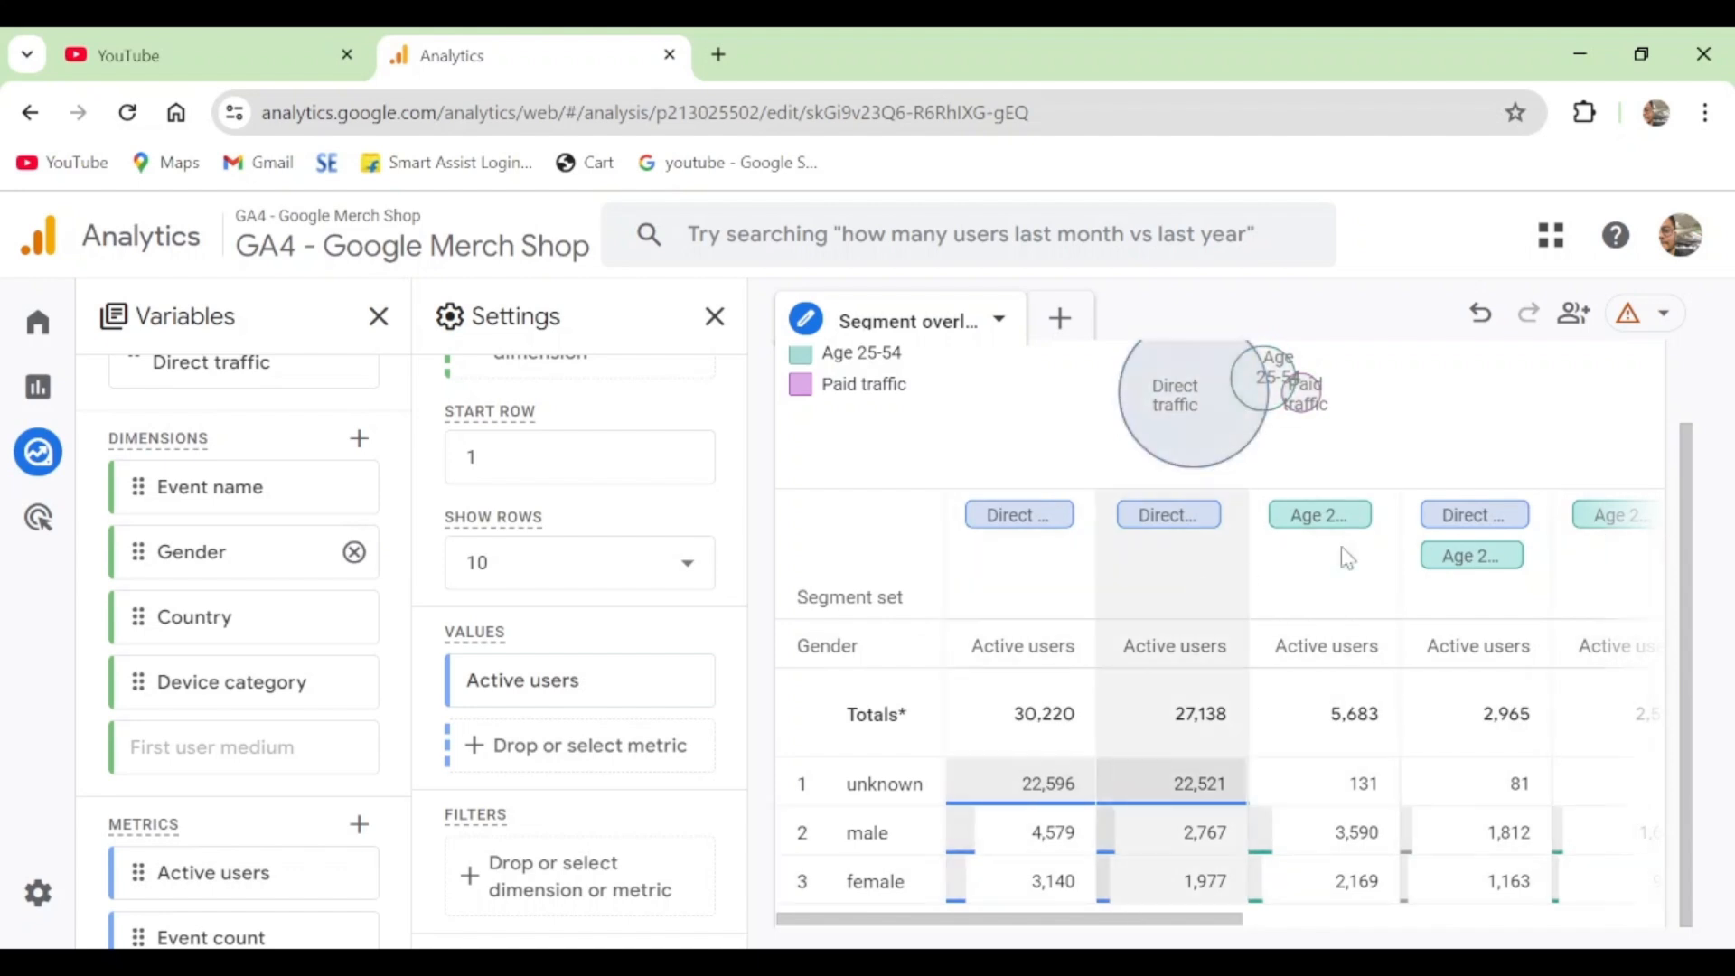
right_click(1458, 522)
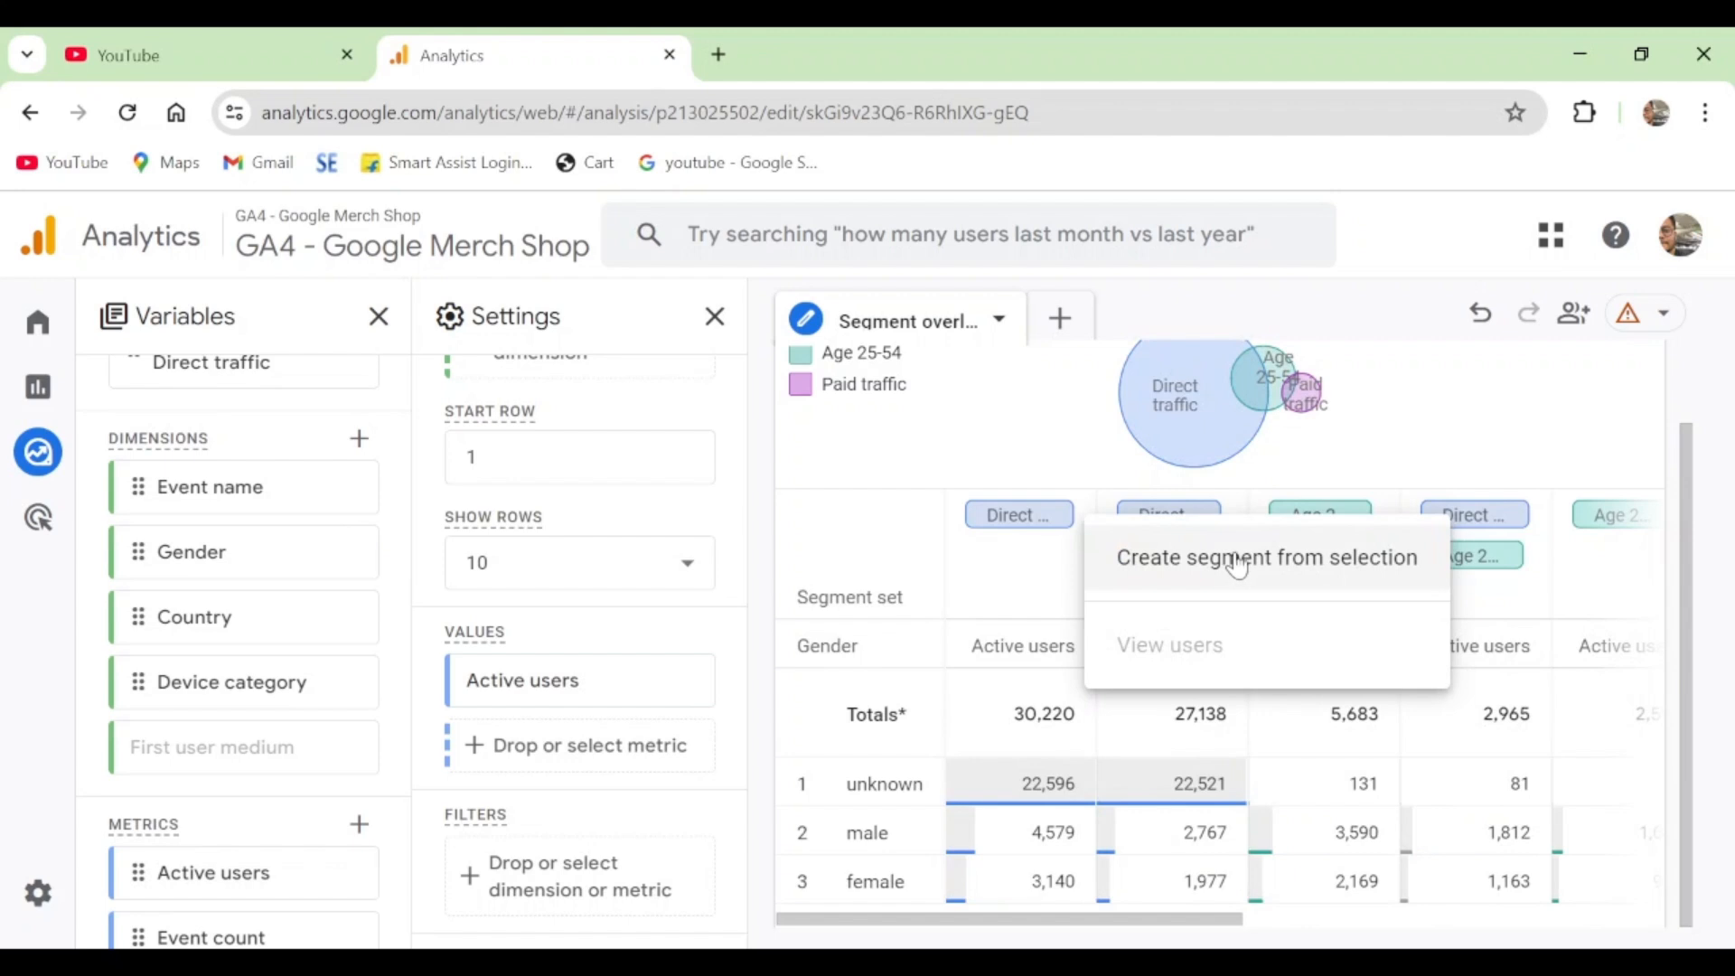
click(1492, 408)
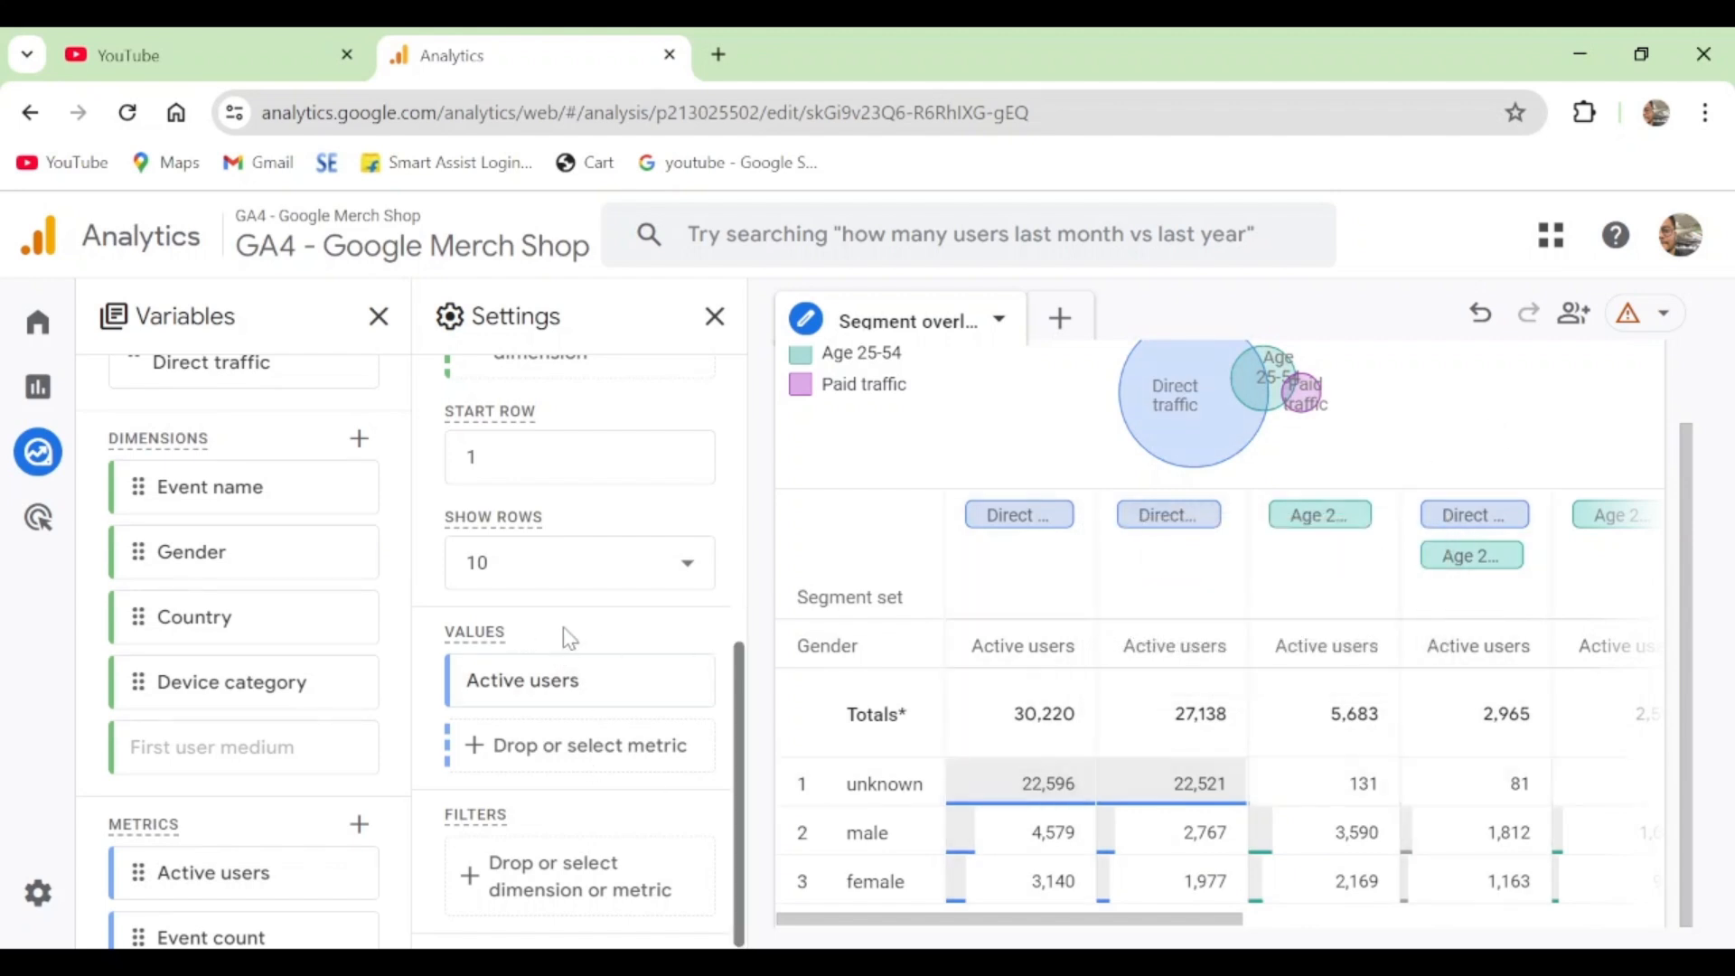
- Add the Transactions and Event count metrics to the values of the segment overlap table
scroll(608, 674, up, 3)
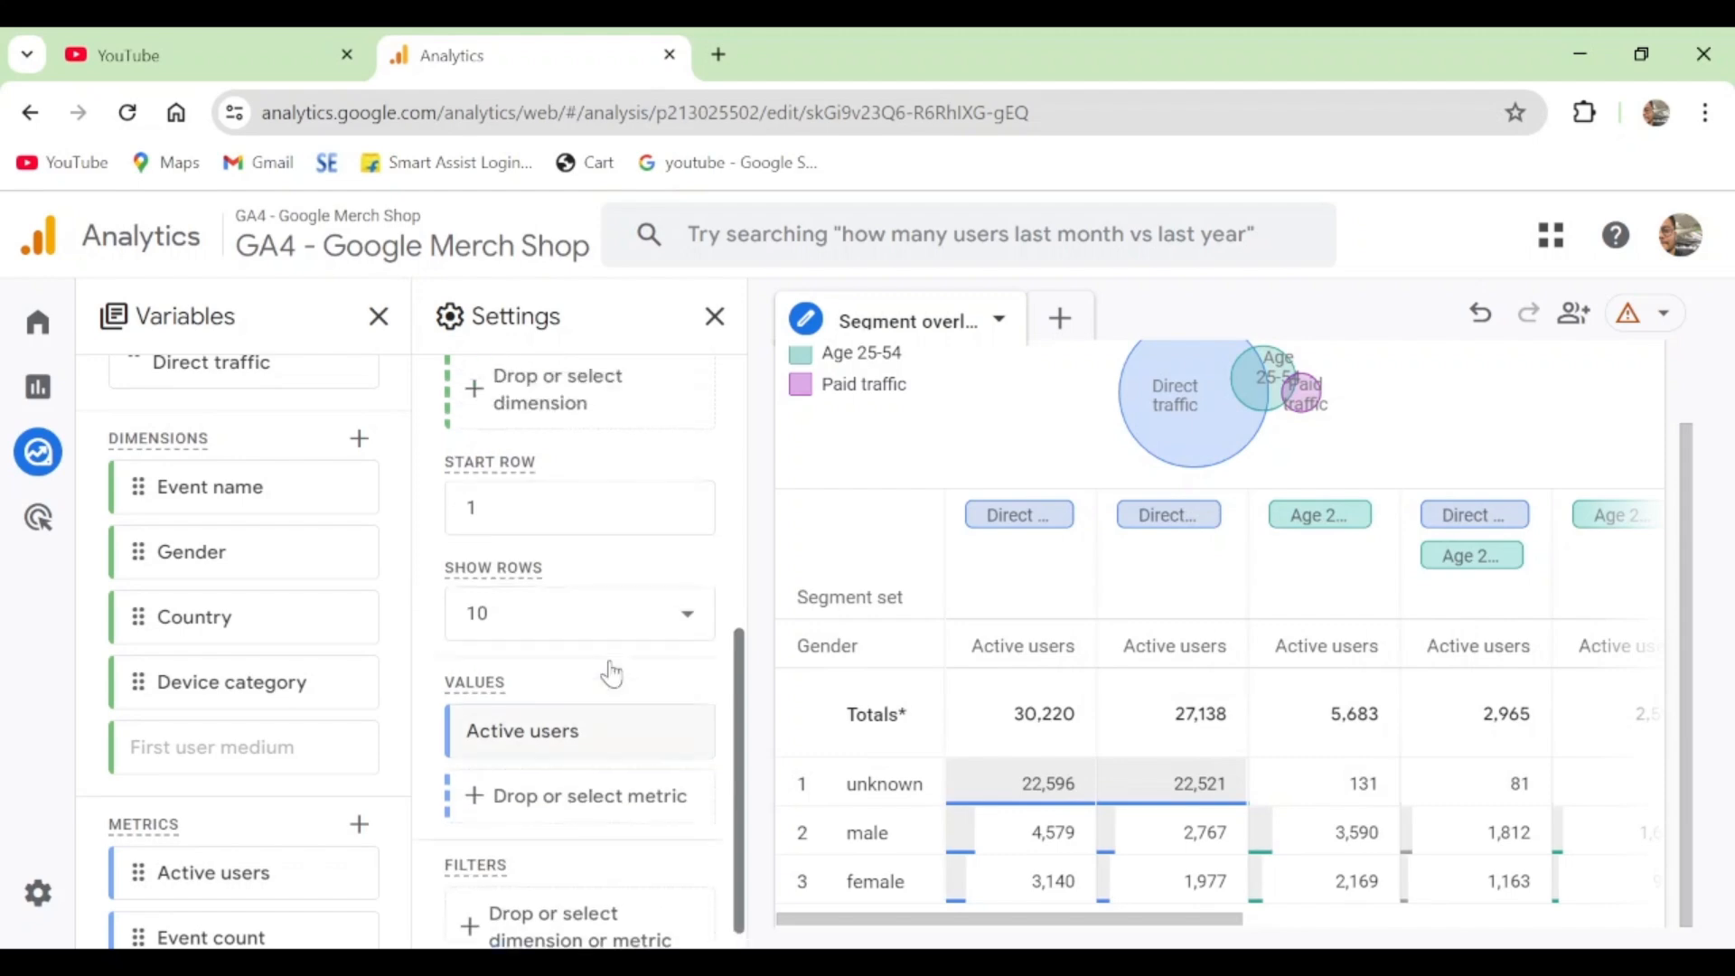
scroll(605, 649, down, 3)
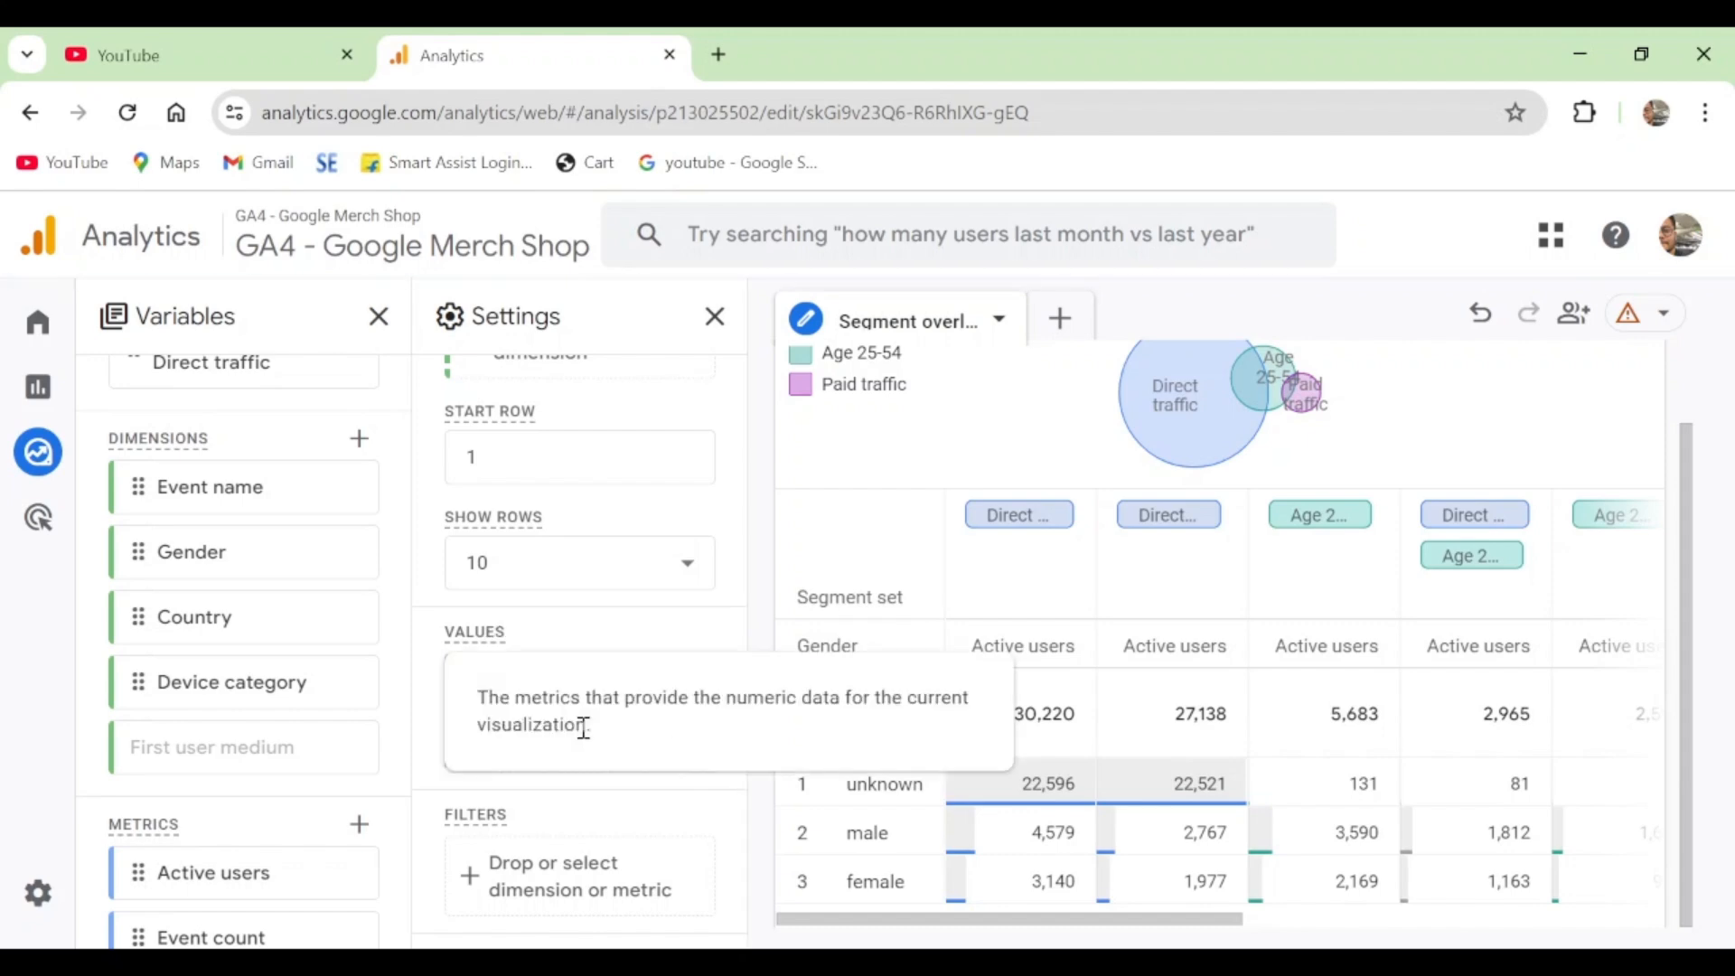
scroll(211, 732, down, 1)
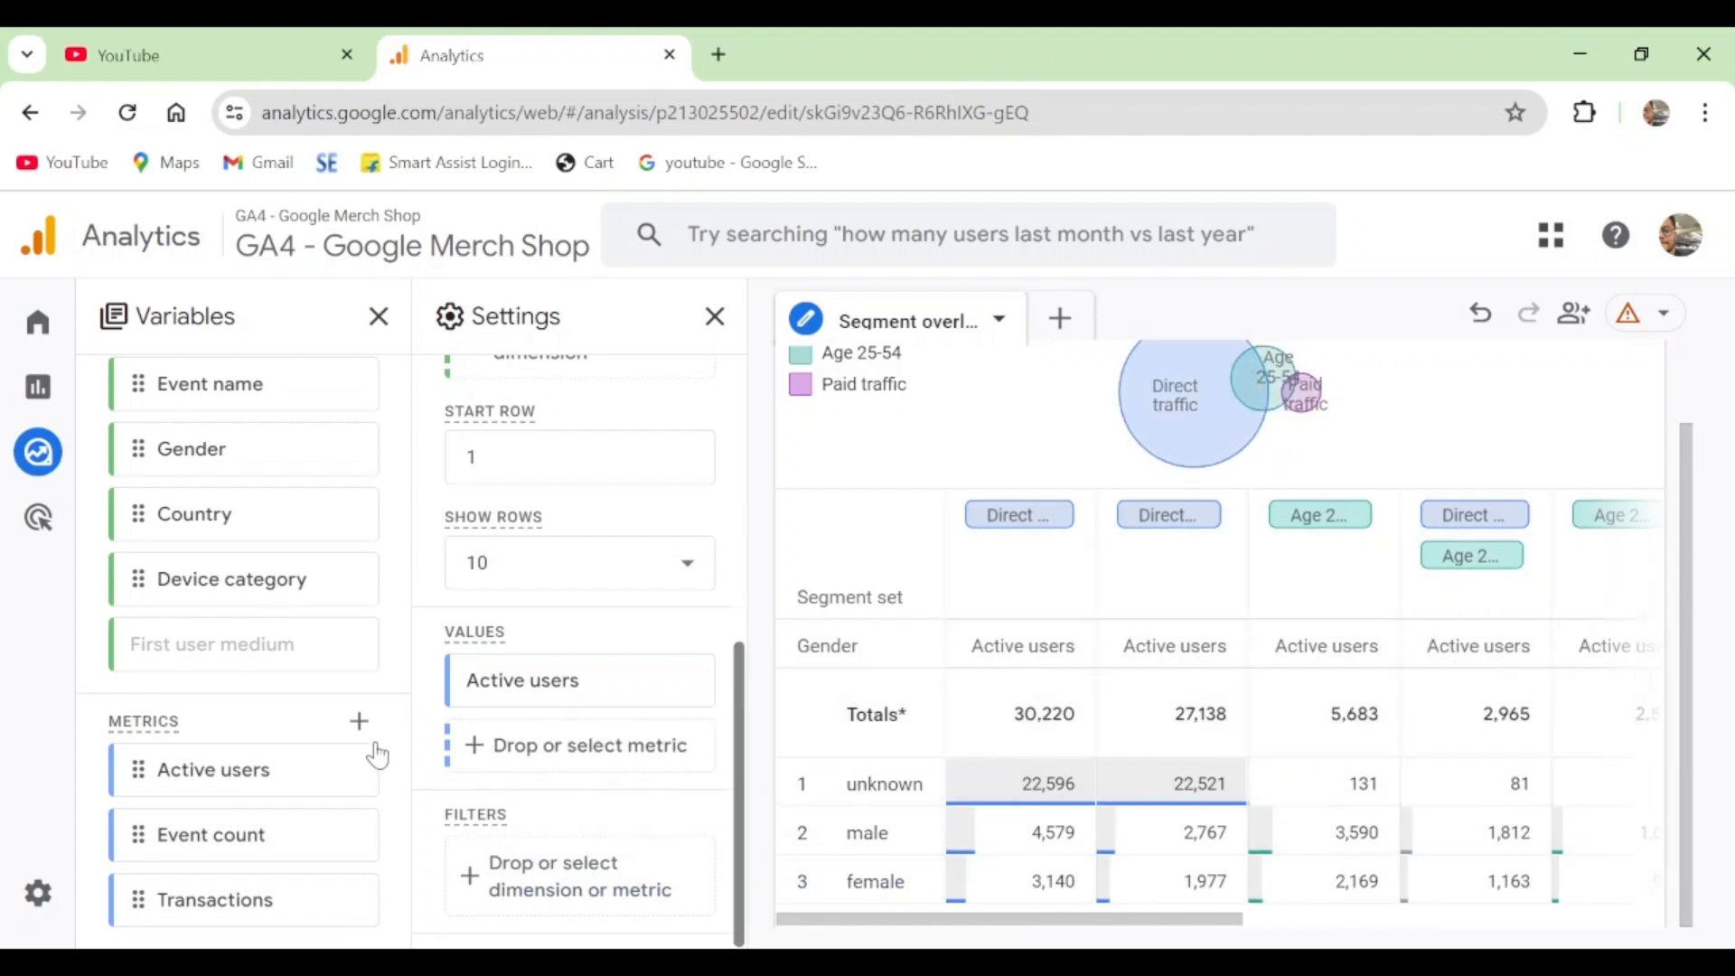
double_click(214, 905)
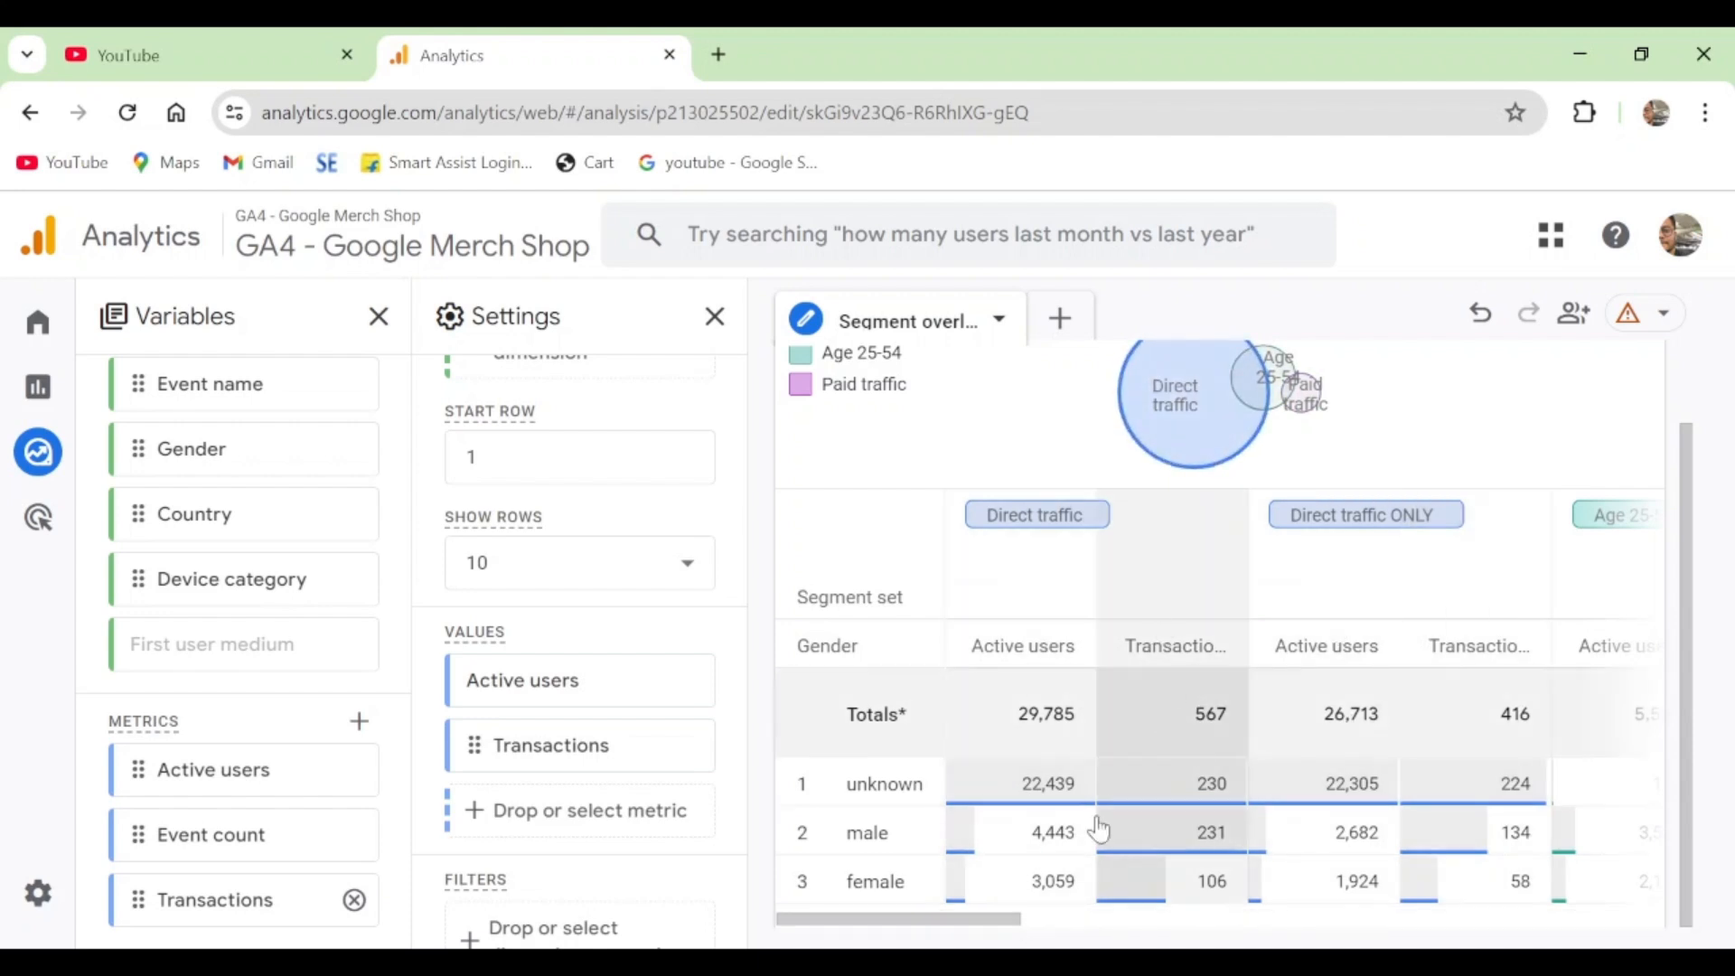
double_click(199, 839)
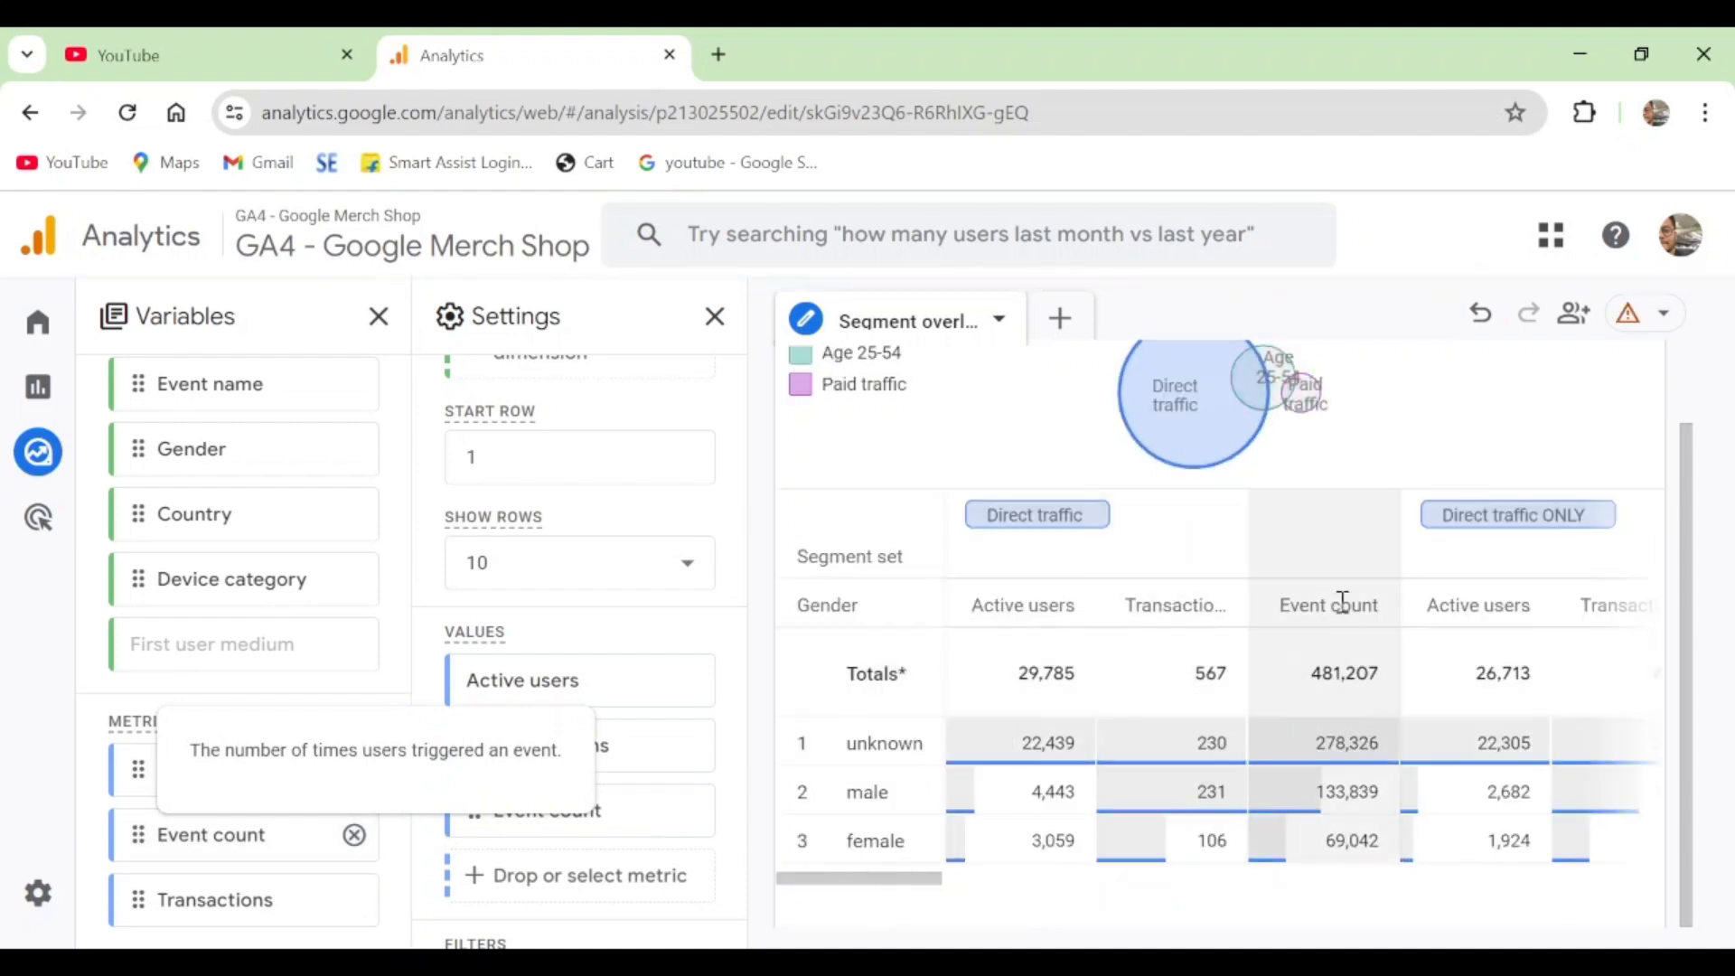
- Browse the Advertising, Custom and Ecommerce metrics, and import Gross purchase revenue into the exploration's available metrics
scroll(552, 779, down, 2)
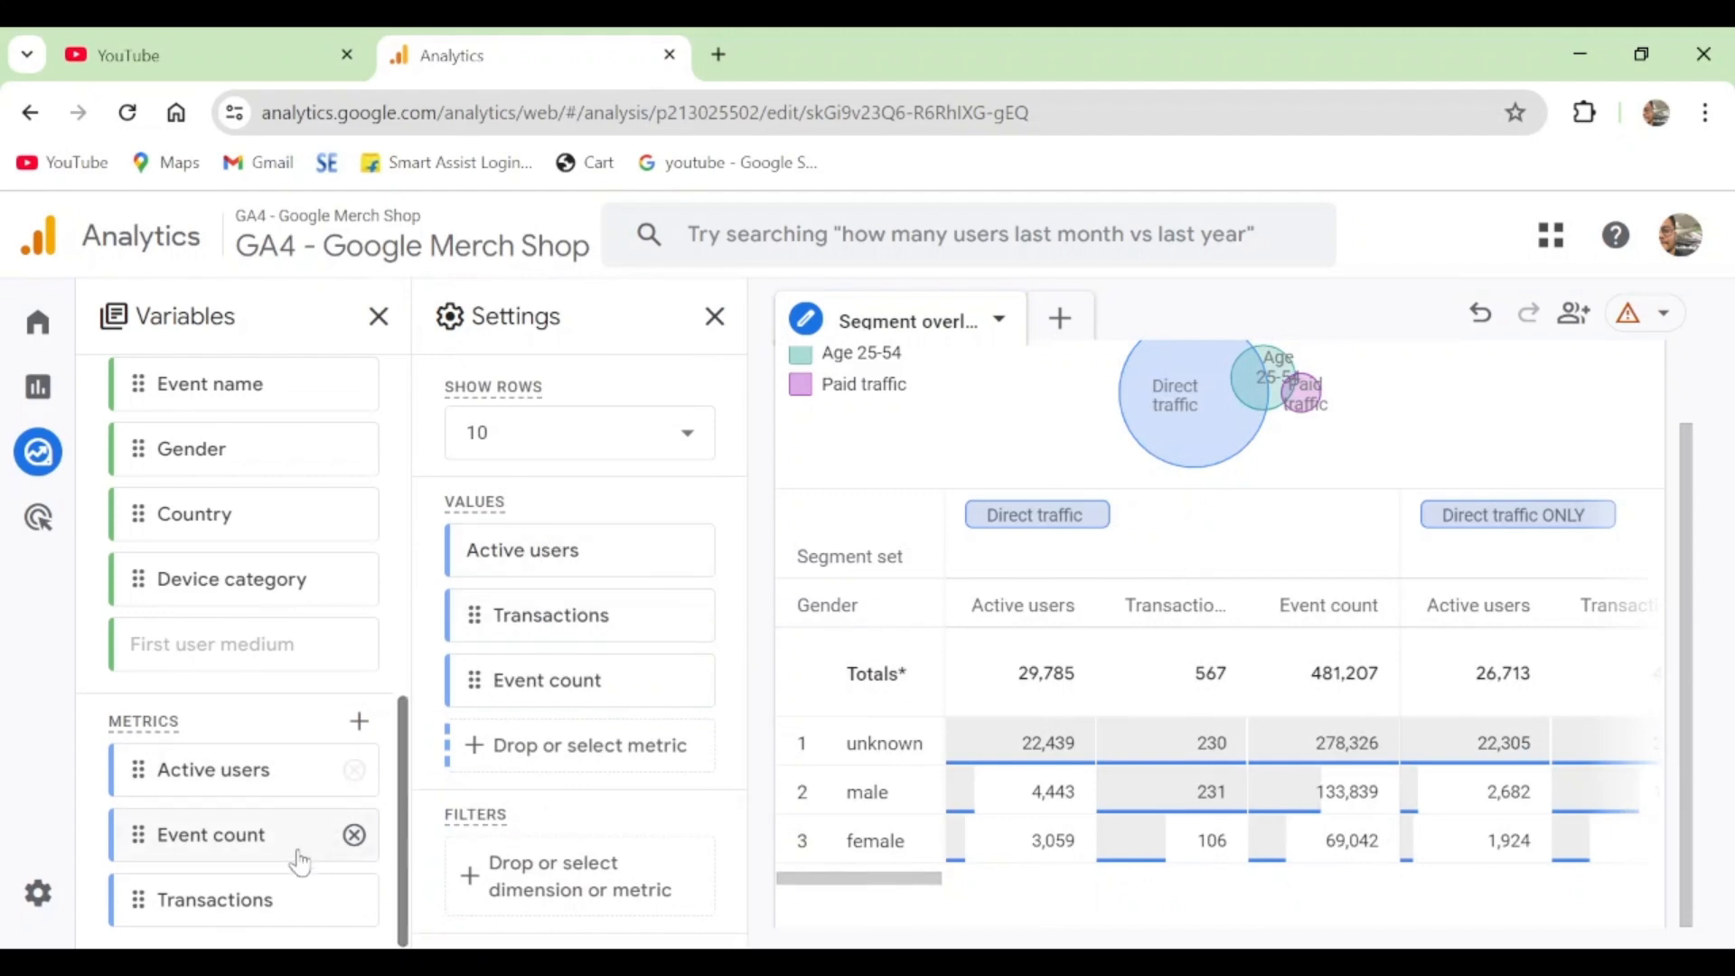
click(518, 723)
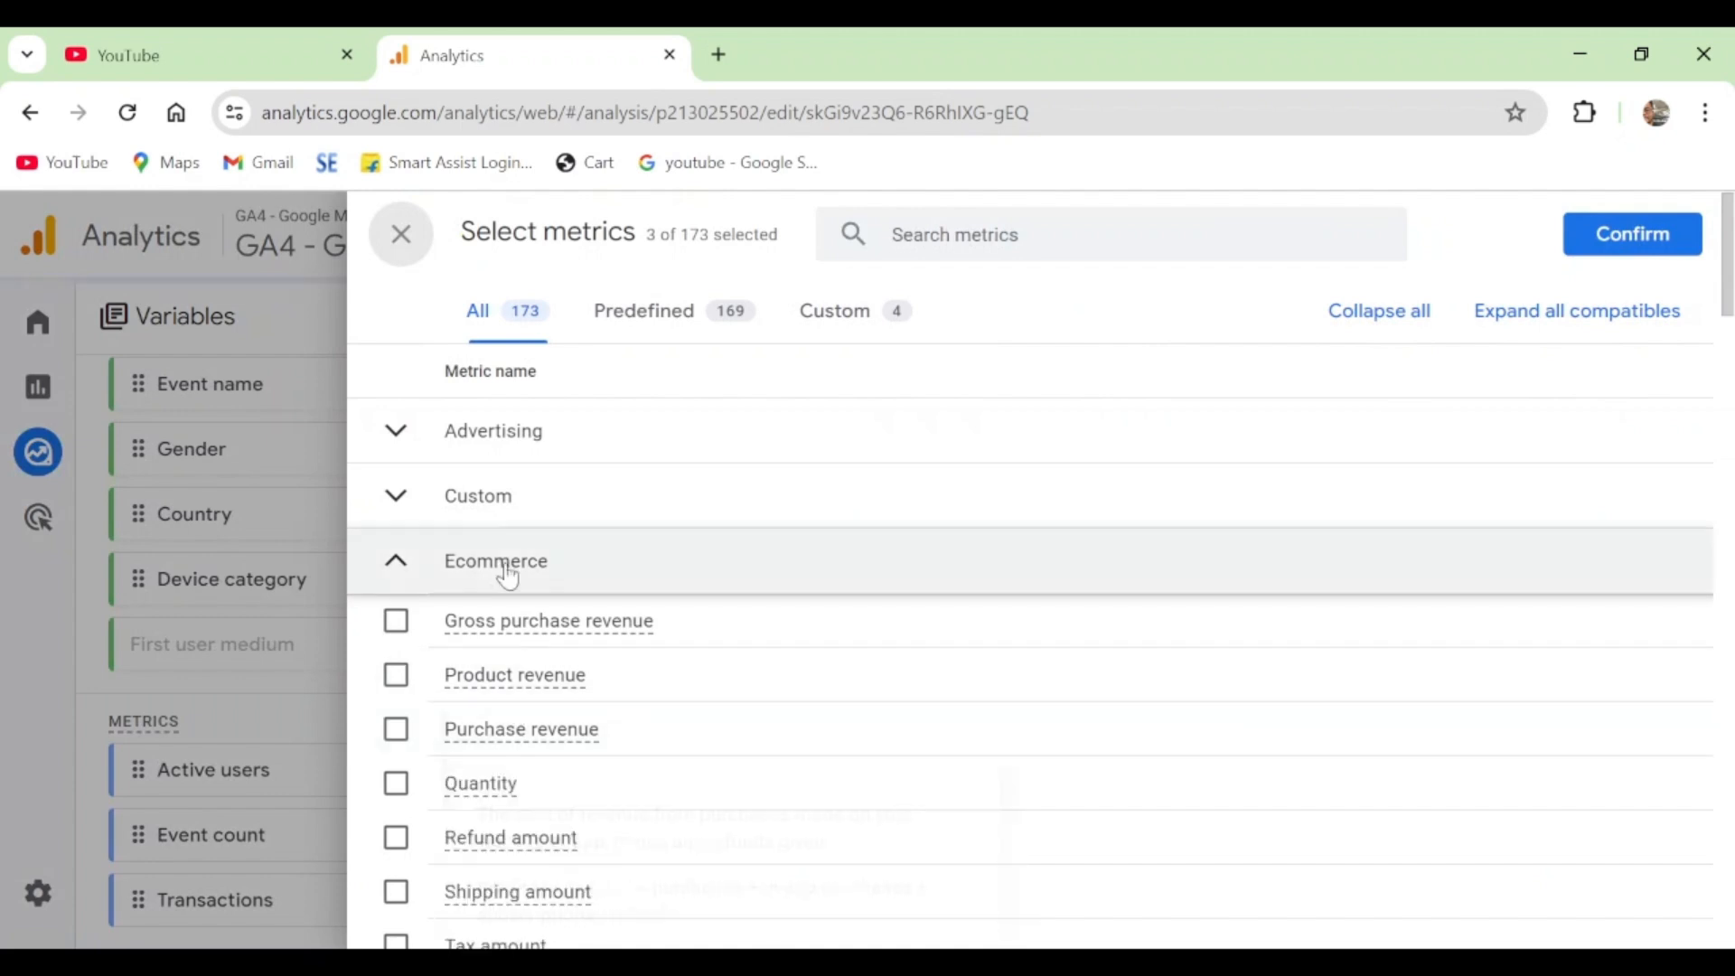
click(492, 496)
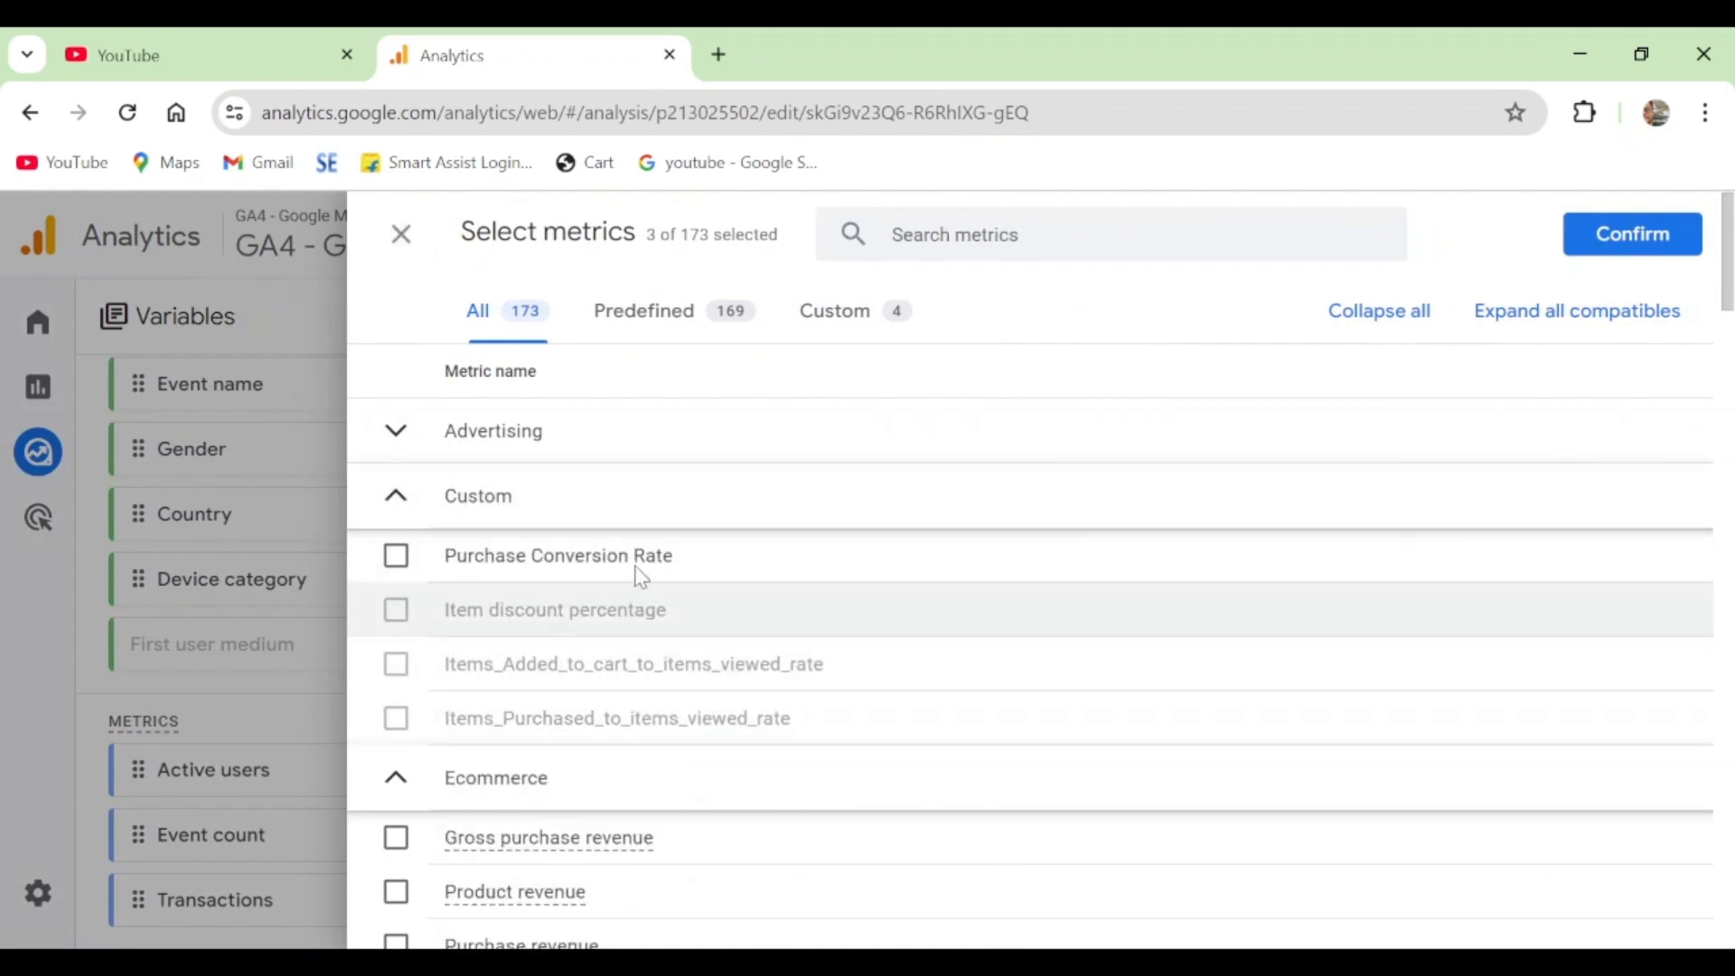
click(491, 429)
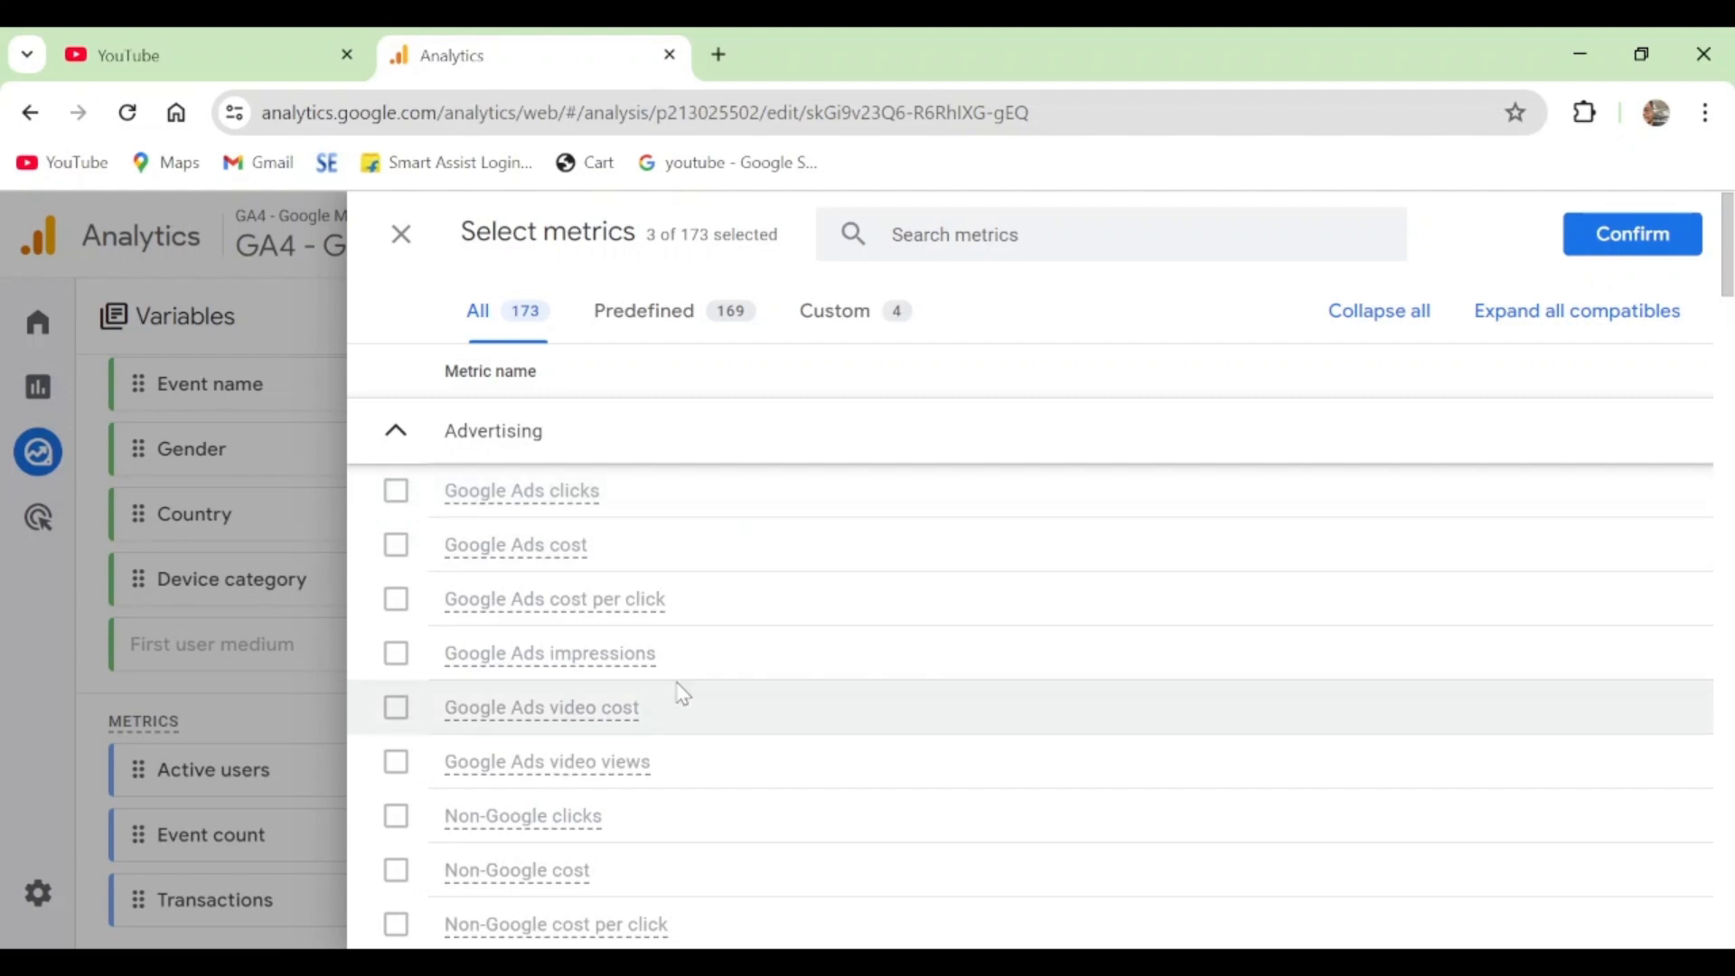
scroll(686, 632, down, 10)
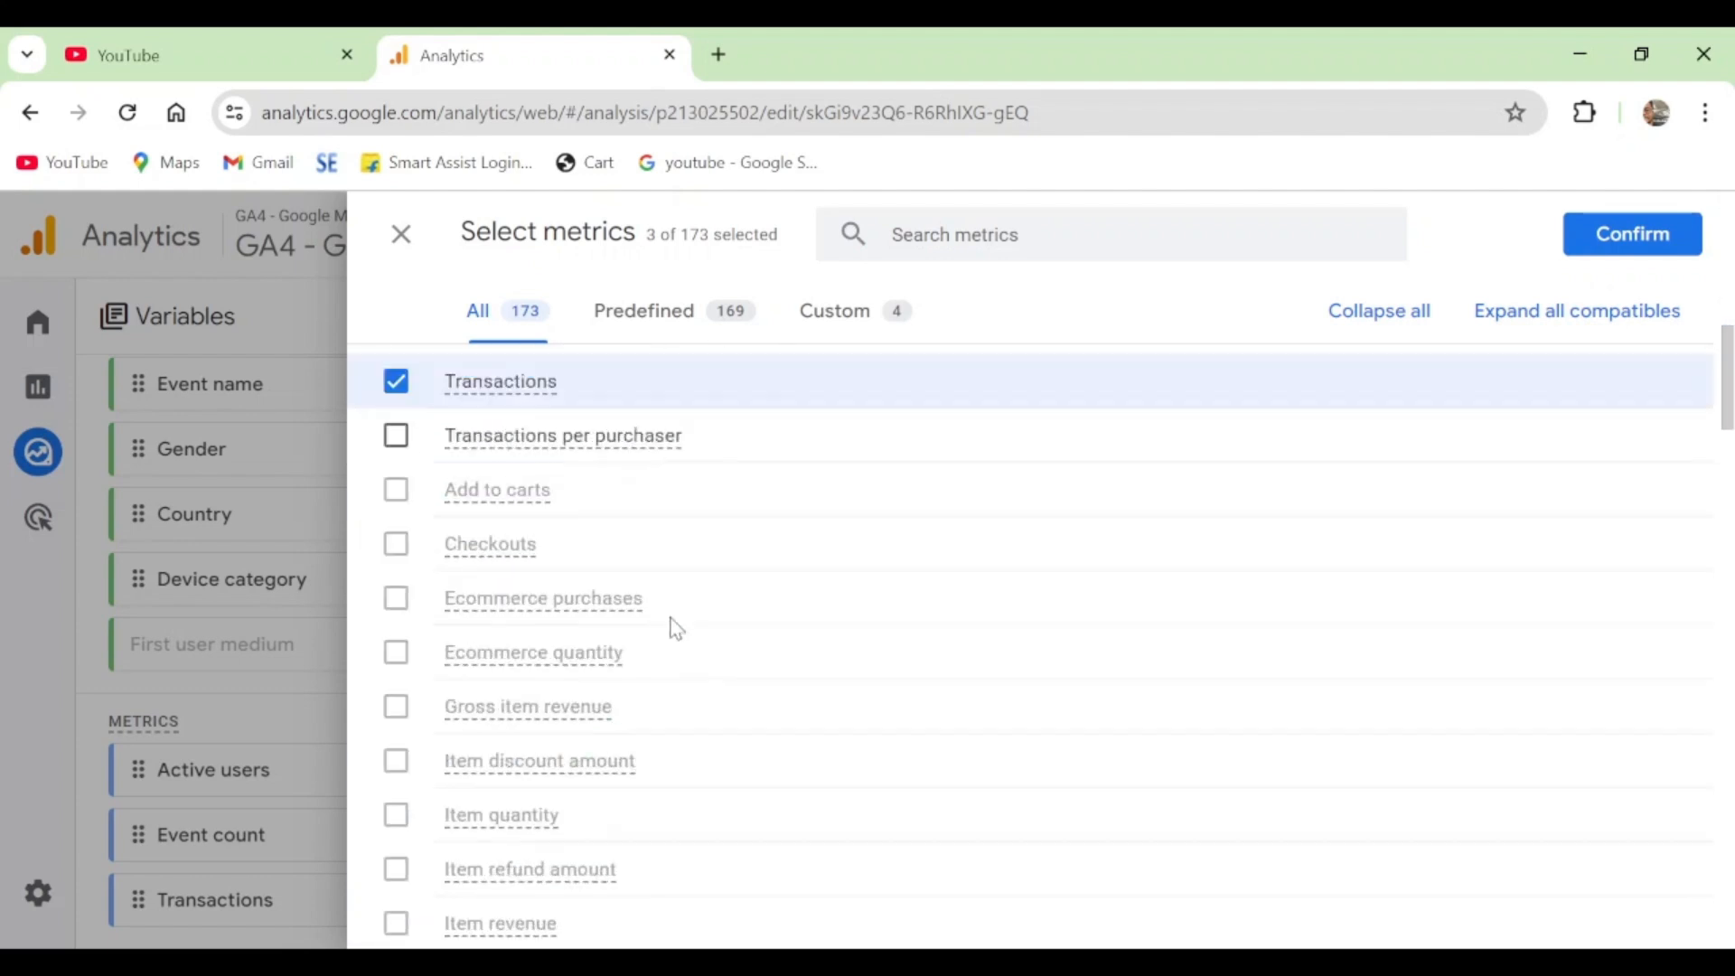
scroll(687, 570, up, 2)
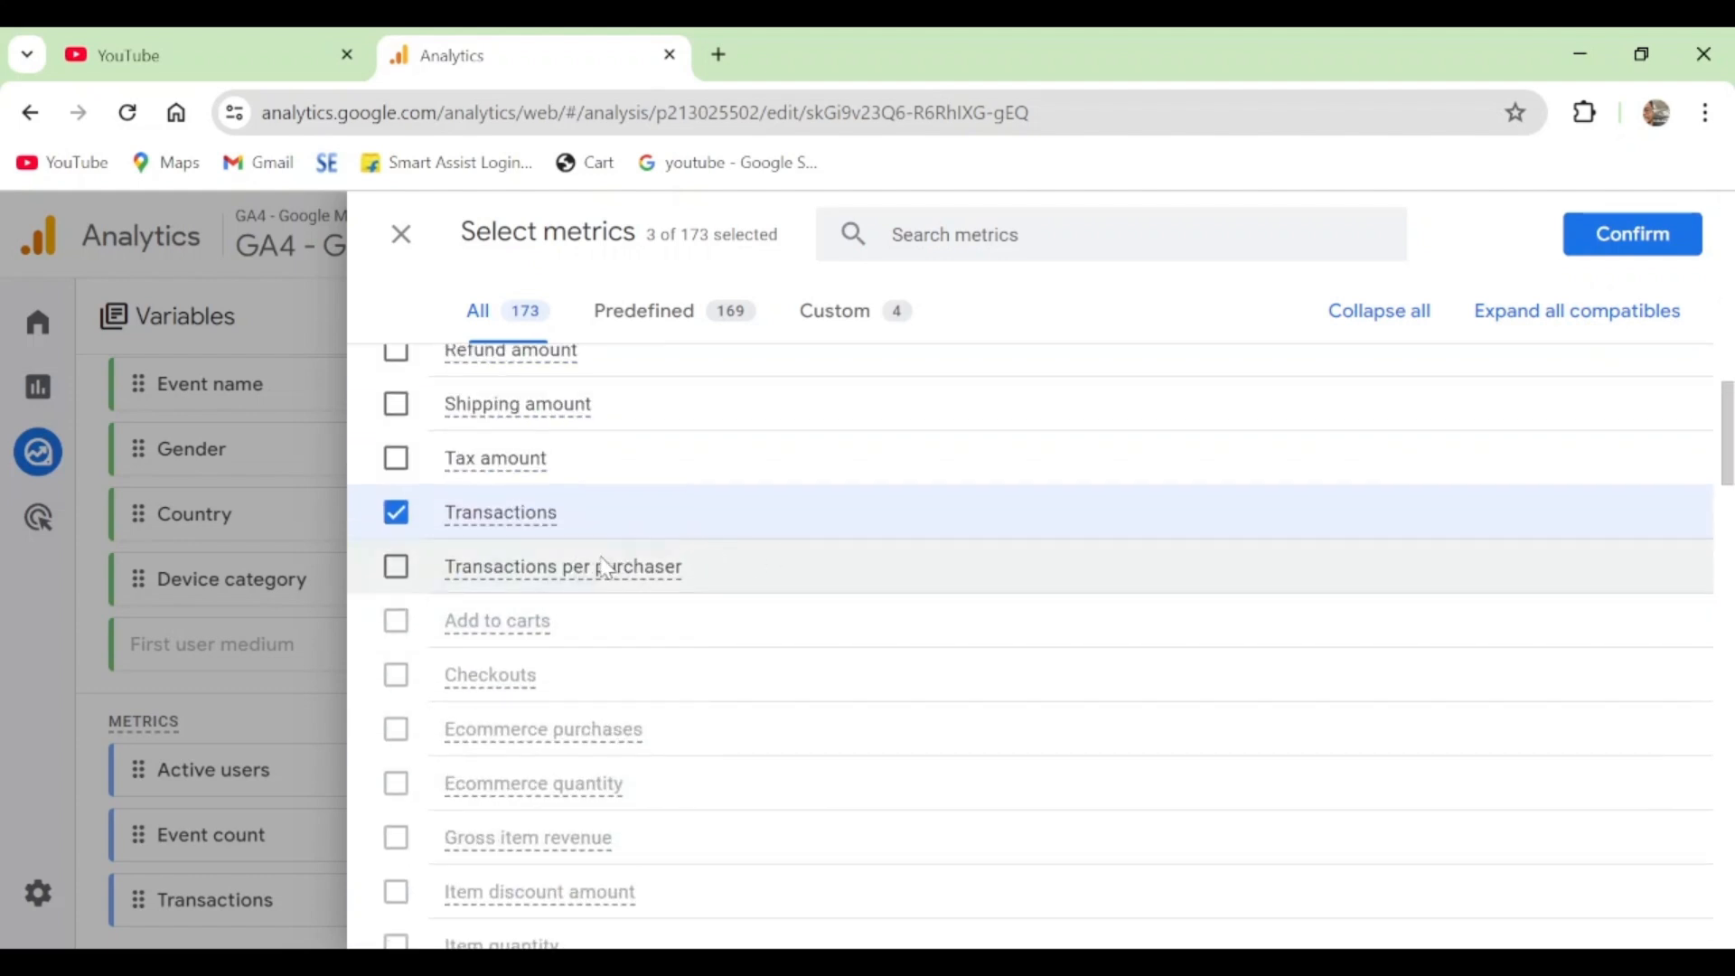
scroll(633, 567, up, 4)
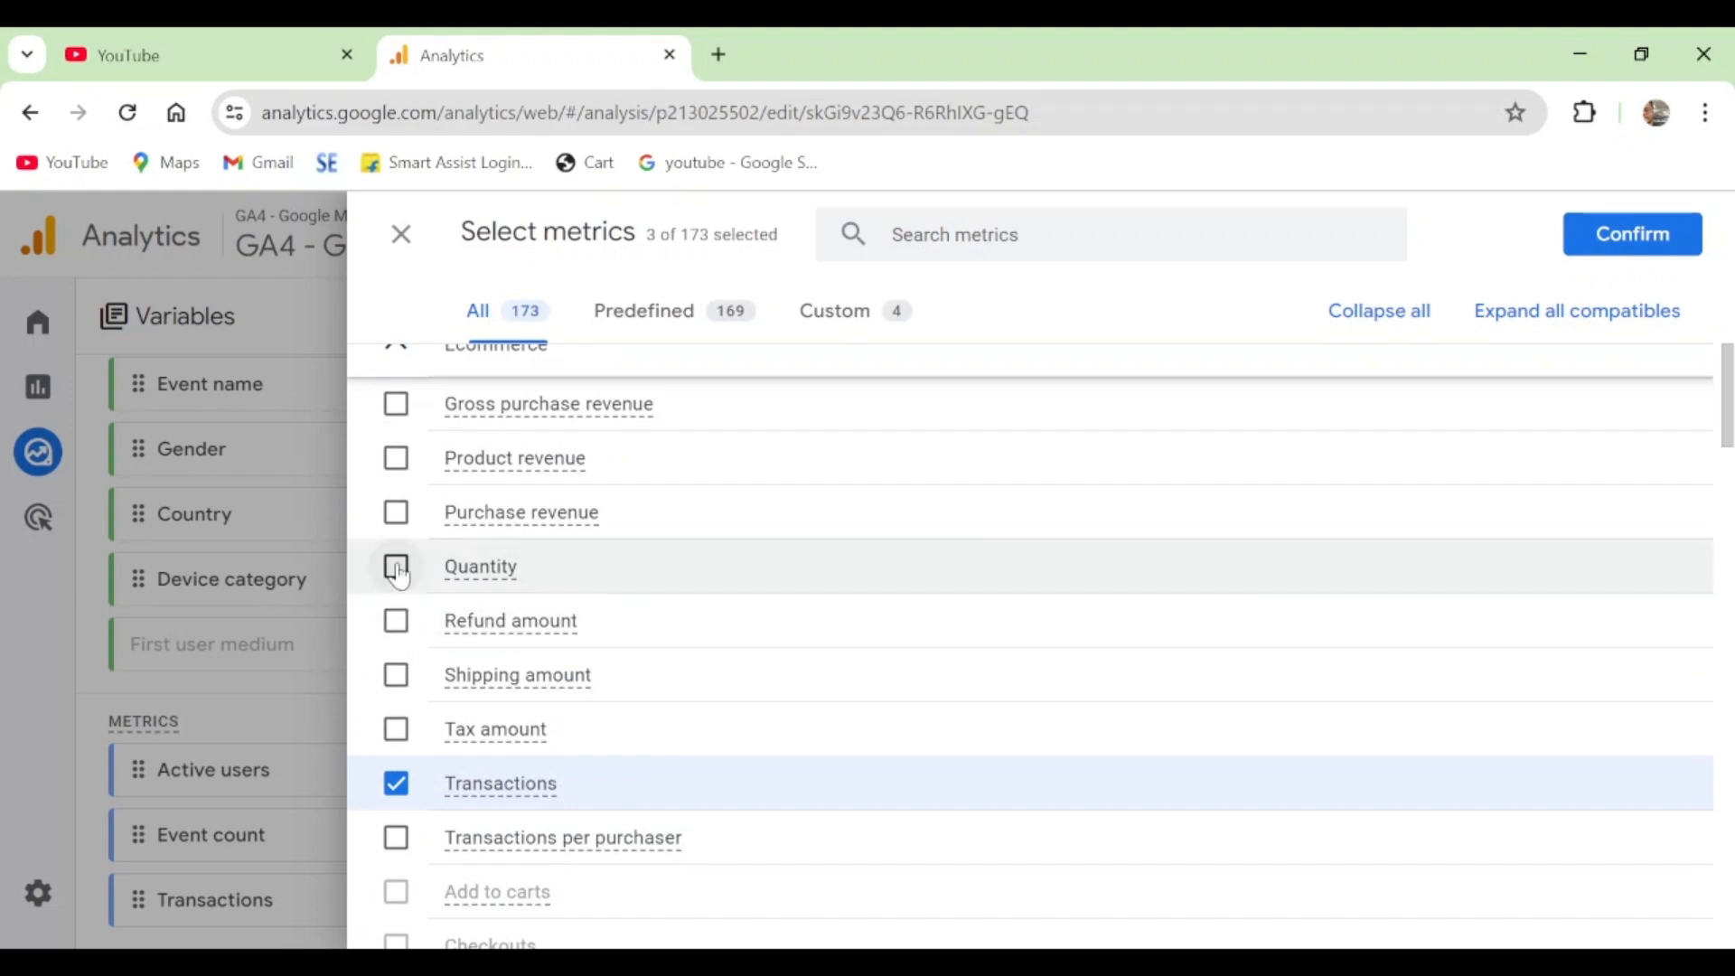
scroll(400, 575, up, 5)
scroll(508, 652, down, 1)
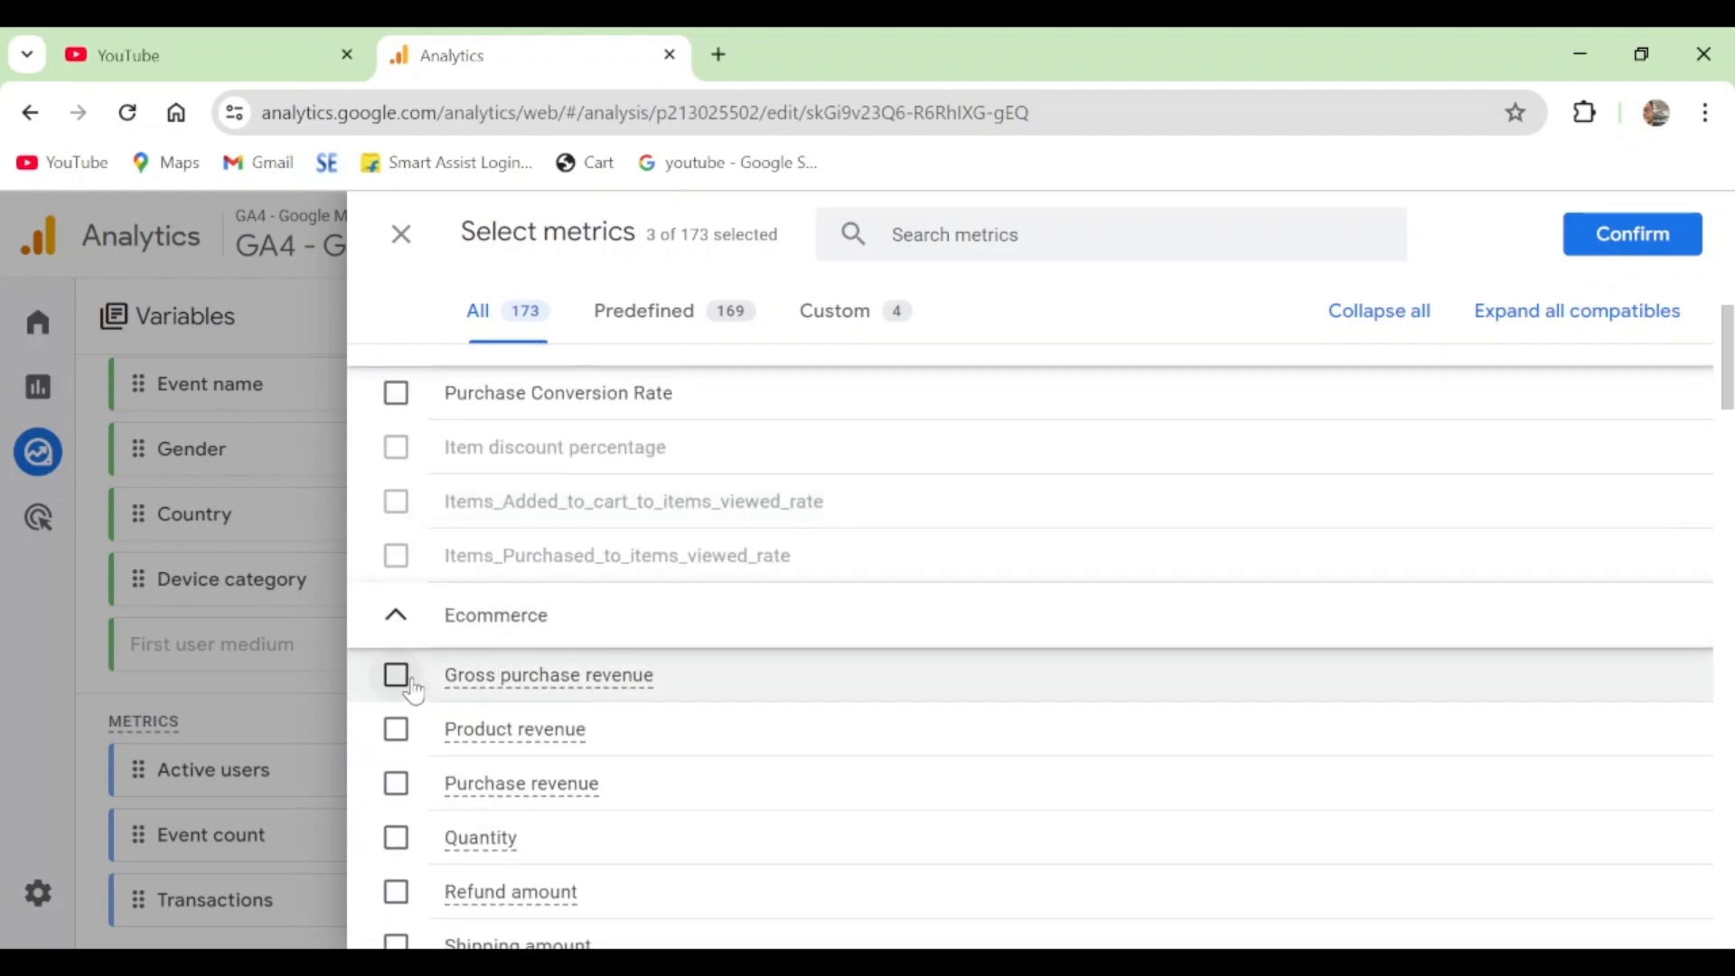
click(397, 677)
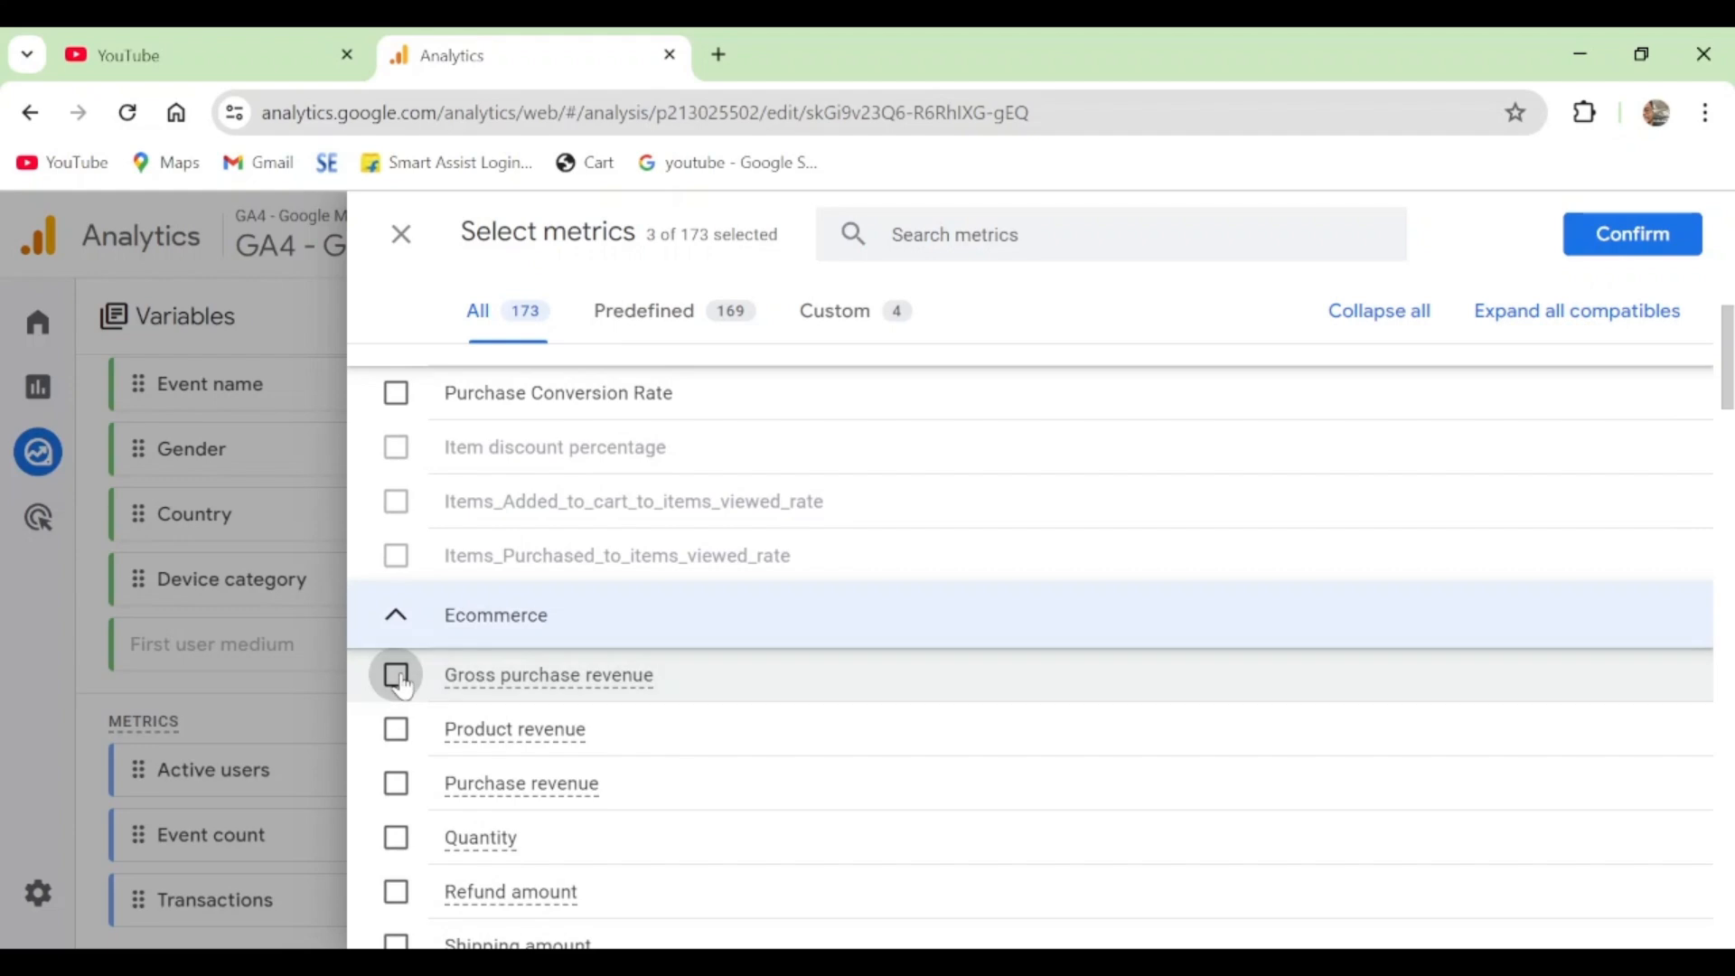
click(398, 676)
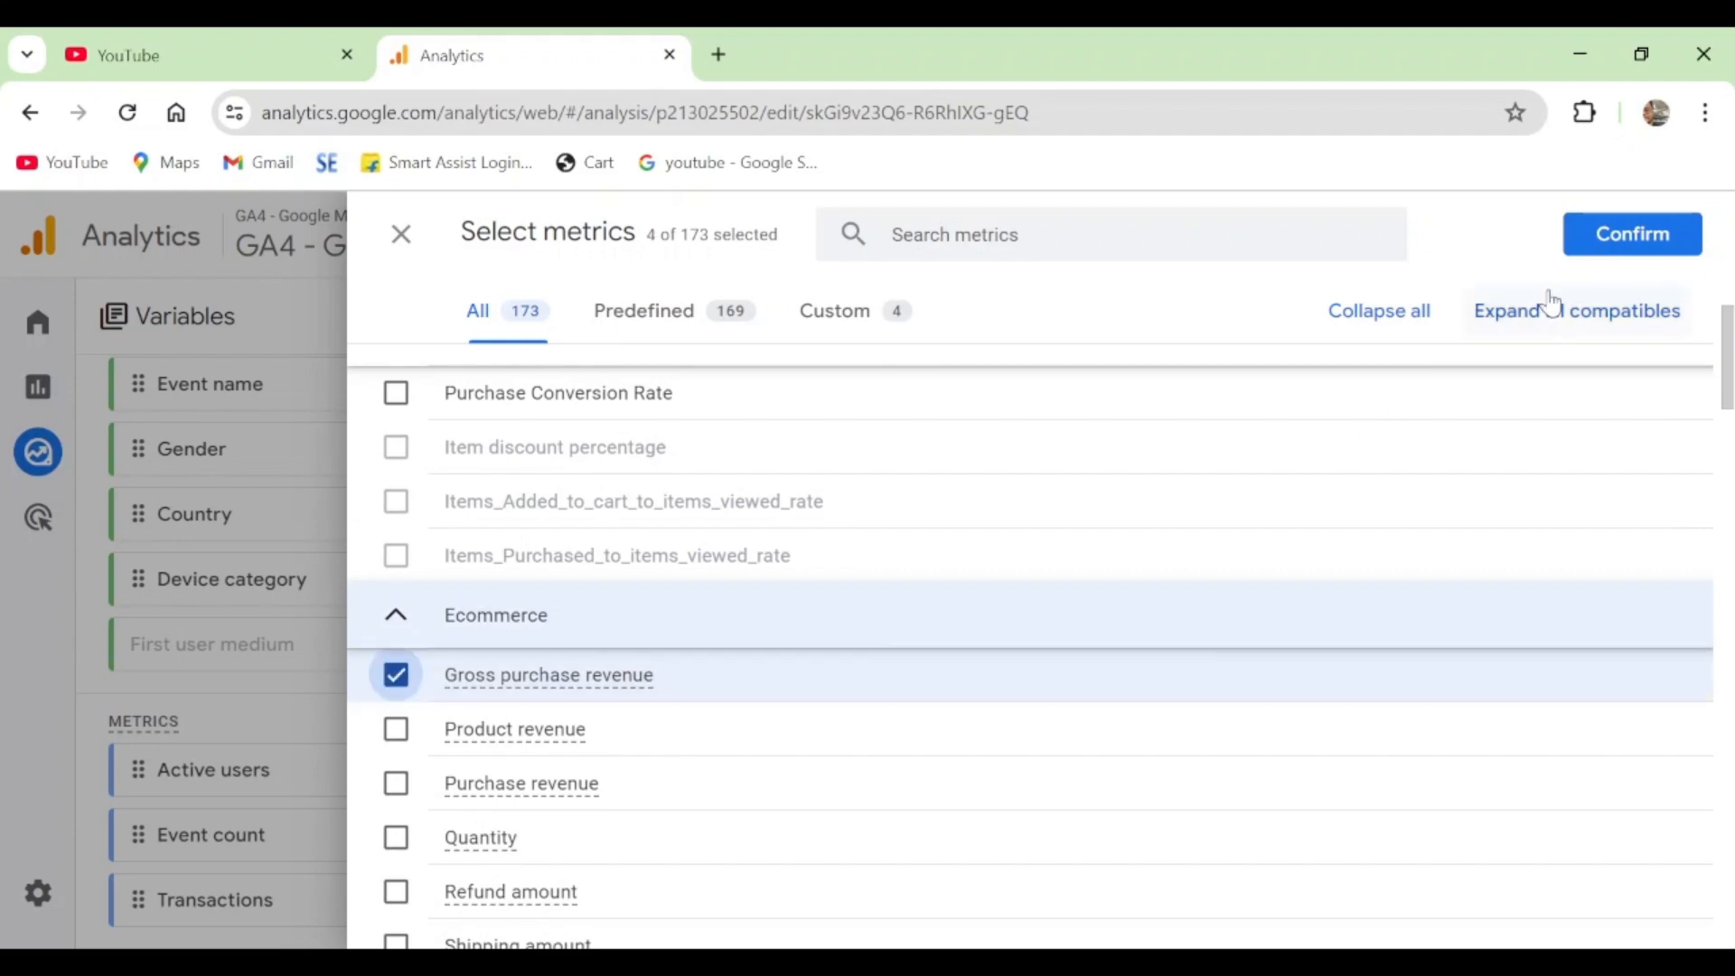
click(1631, 233)
- Add Gross purchase revenue to the table's values and review the gender breakdown across all four metrics
scroll(267, 741, down, 1)
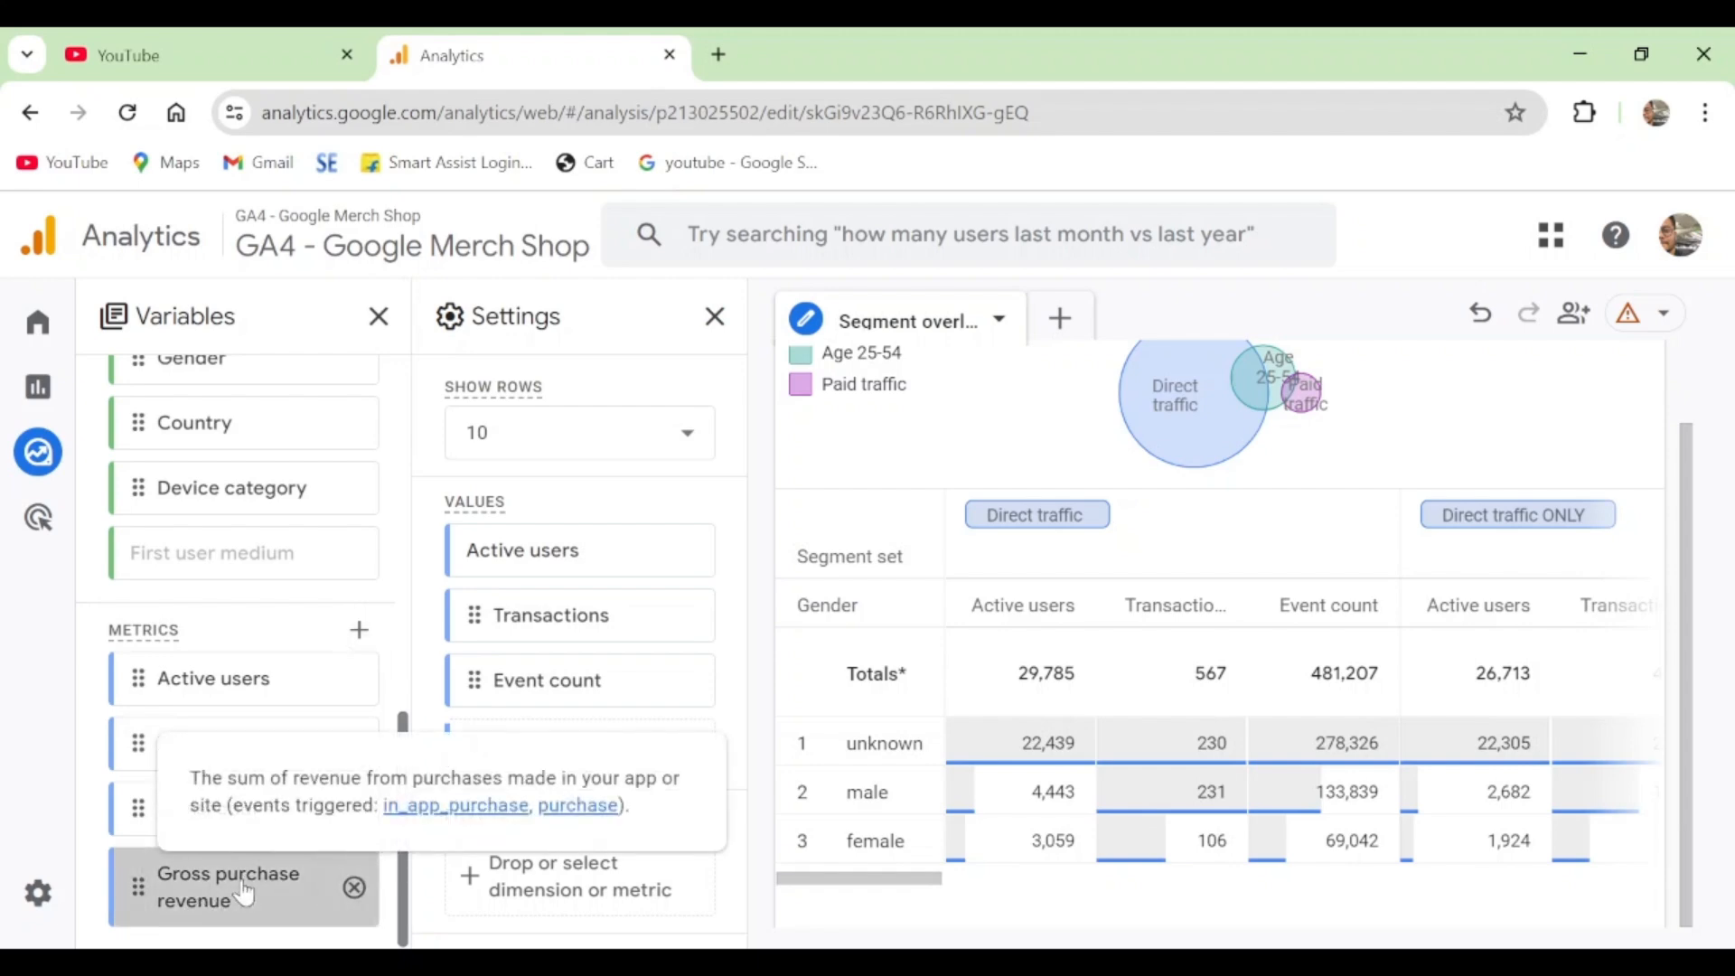
double_click(244, 895)
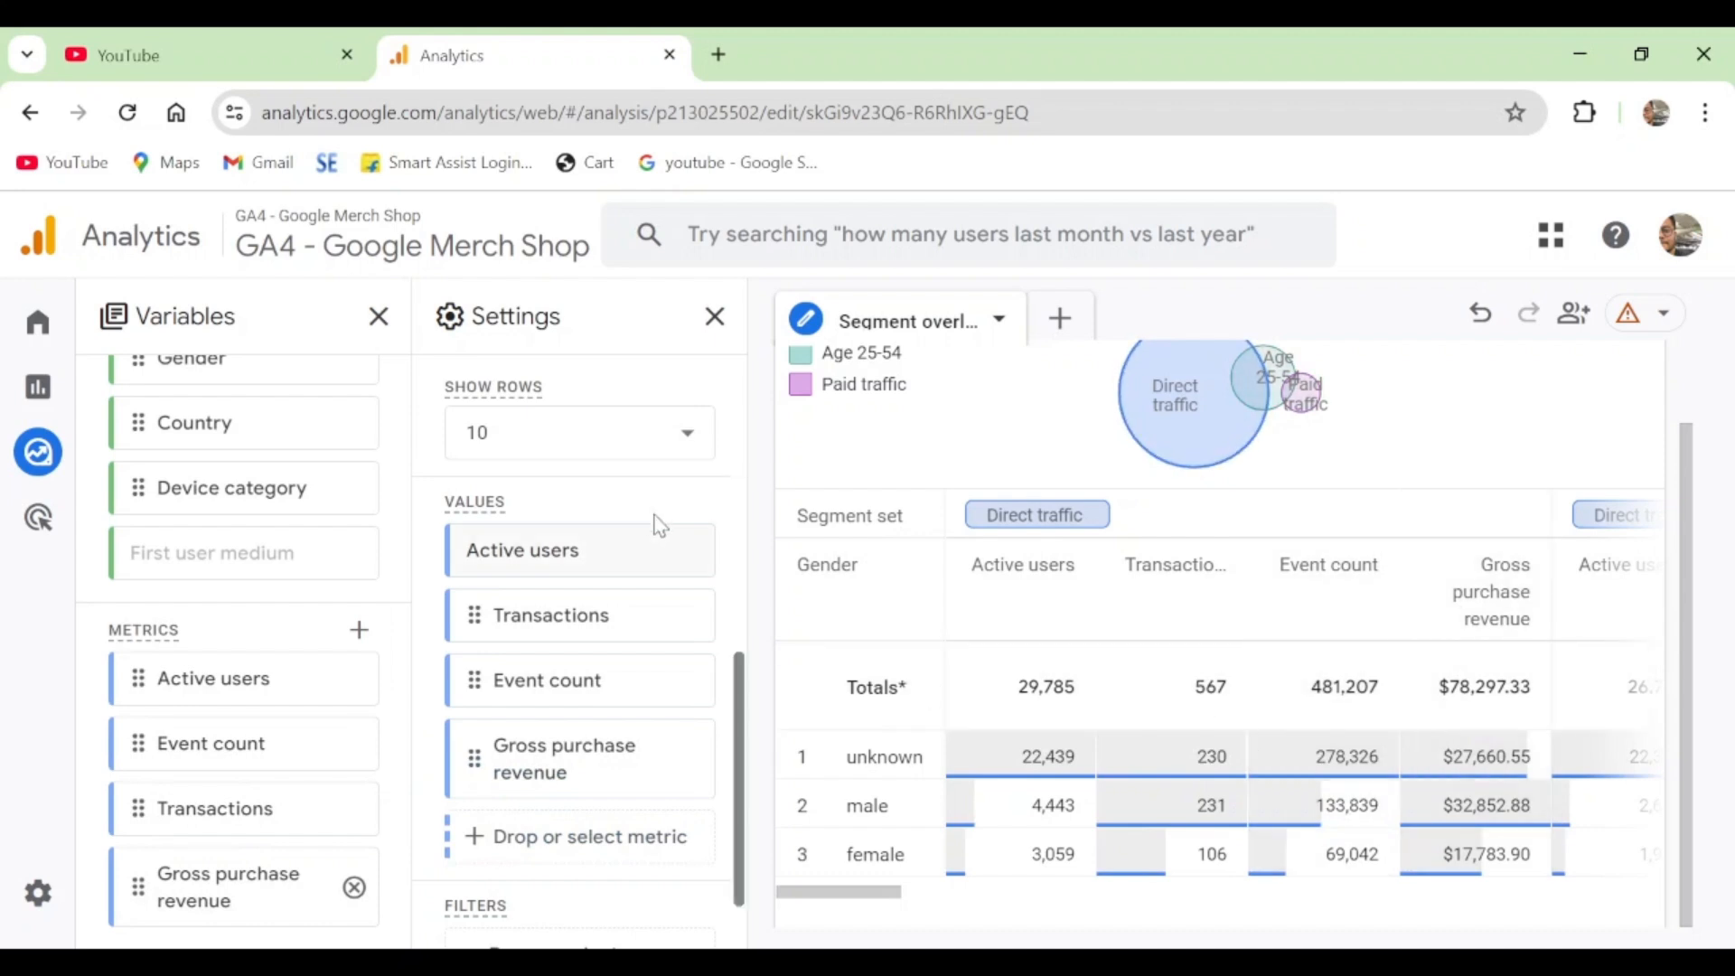
mouse_move(580, 626)
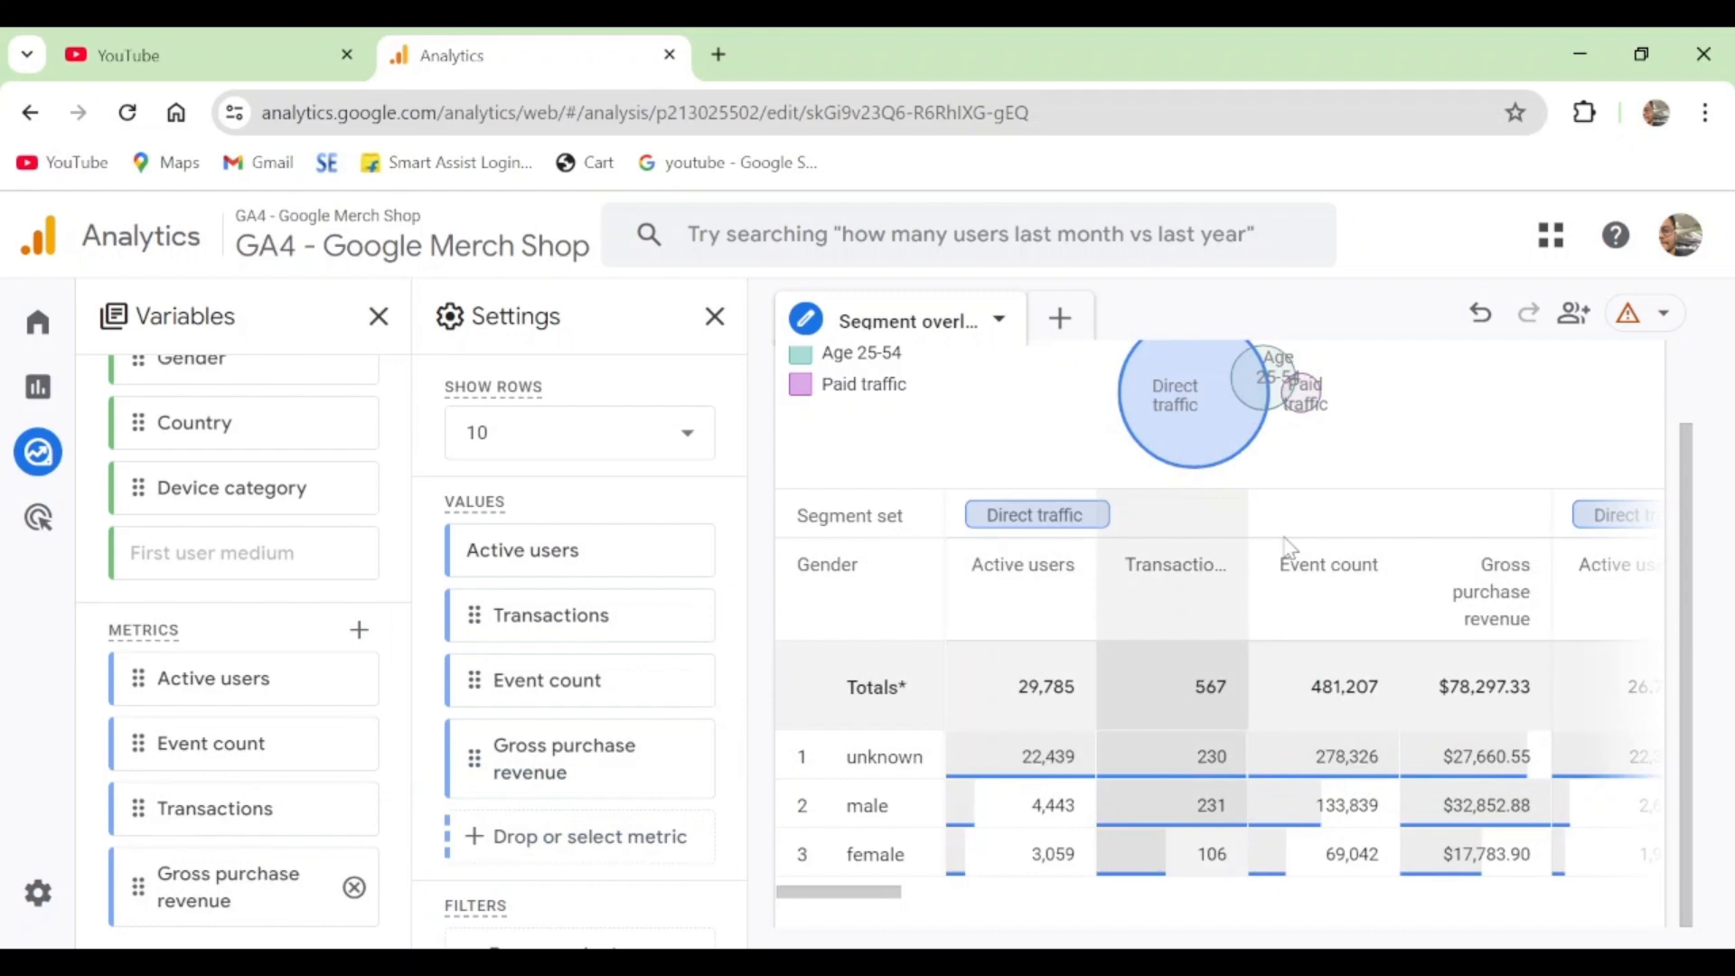
scroll(593, 624, down, 1)
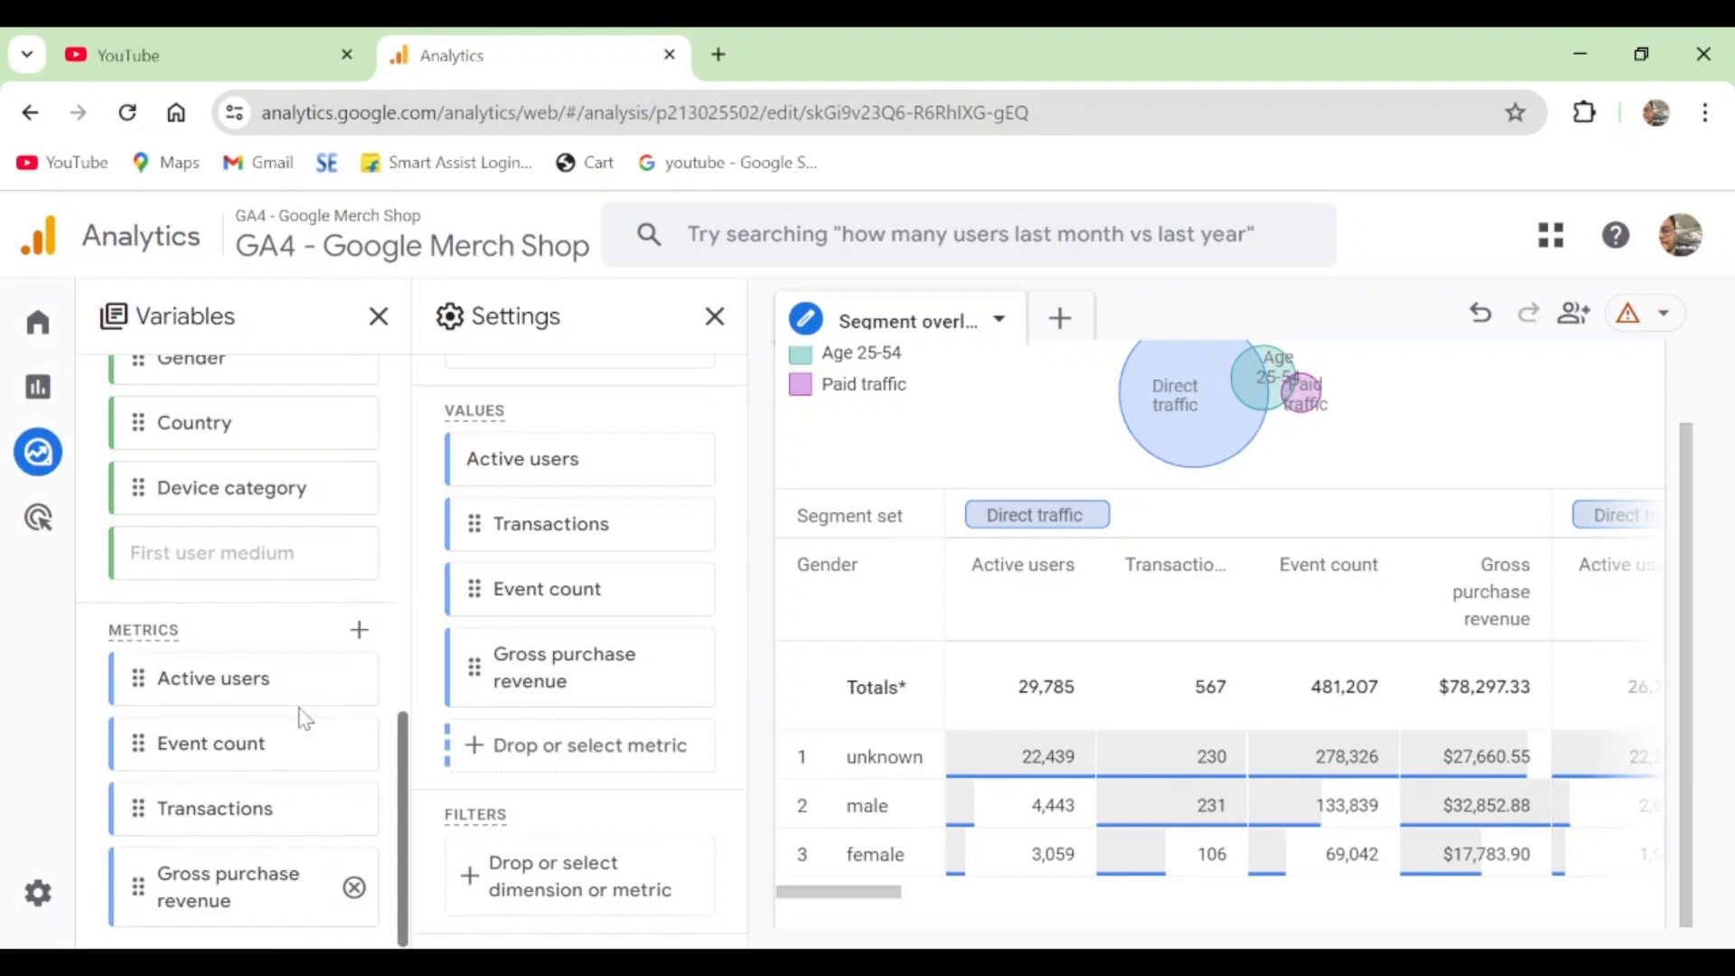
- Look through the exploration's available segments, dimensions and metrics, and read the description of the Country dimension
scroll(305, 718, up, 8)
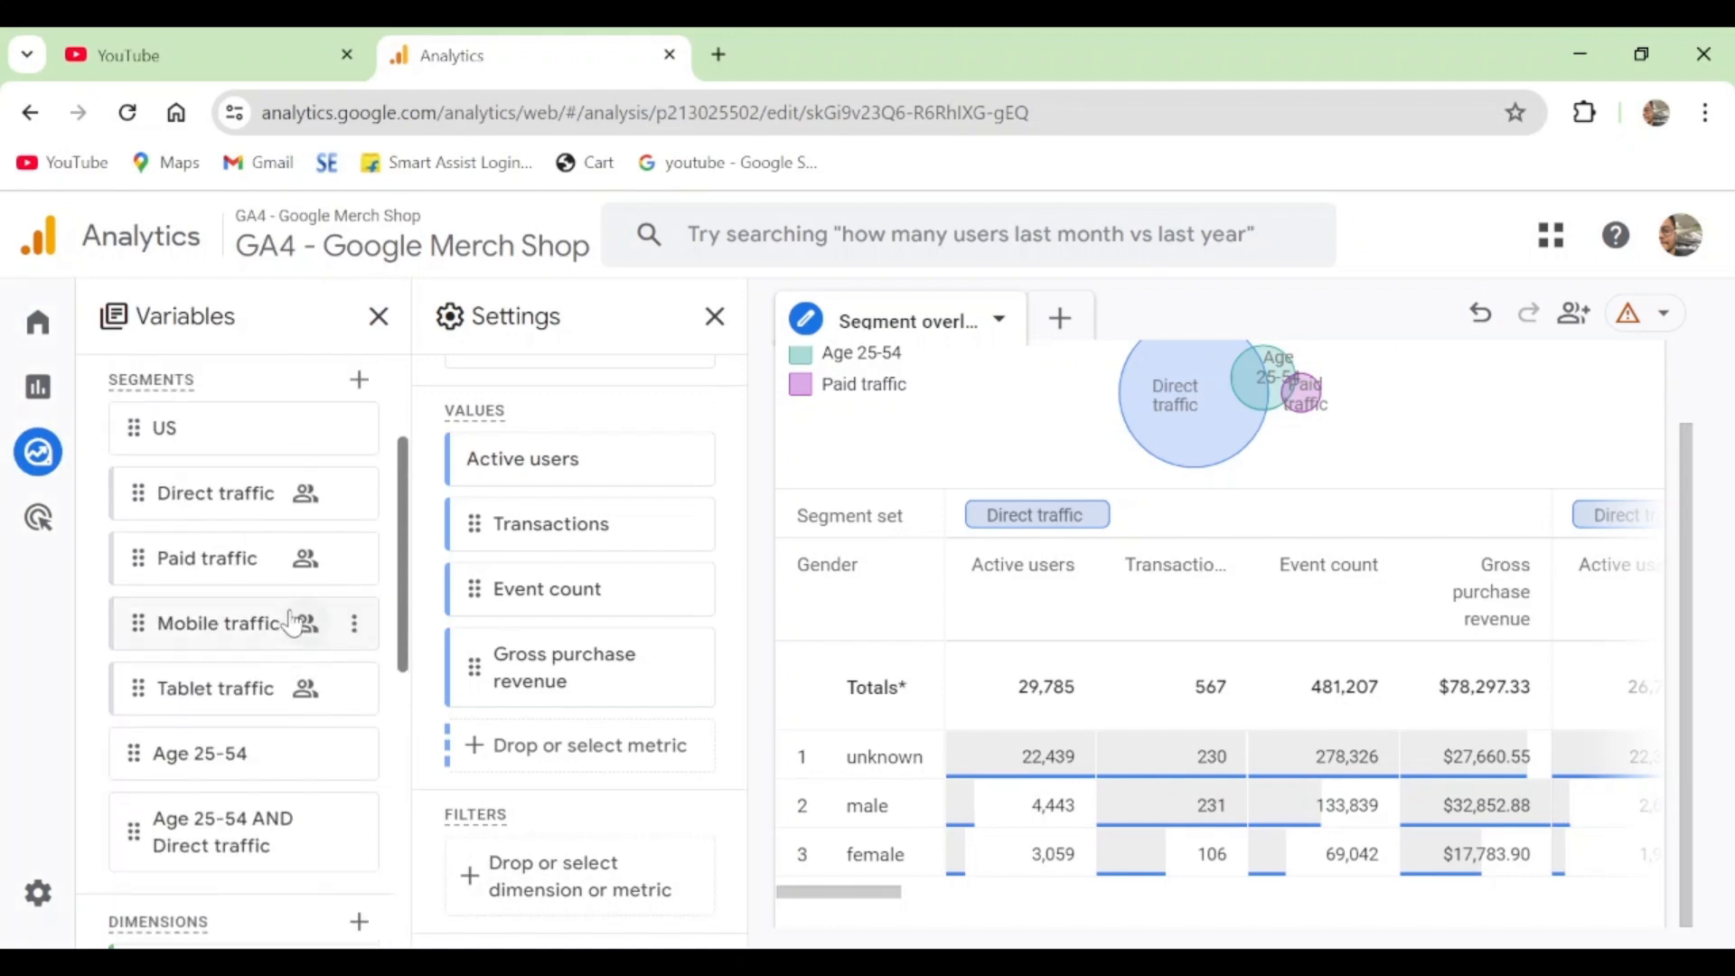
mouse_move(292, 623)
scroll(254, 769, down, 5)
scroll(258, 771, up, 5)
scroll(241, 705, up, 3)
scroll(250, 738, down, 8)
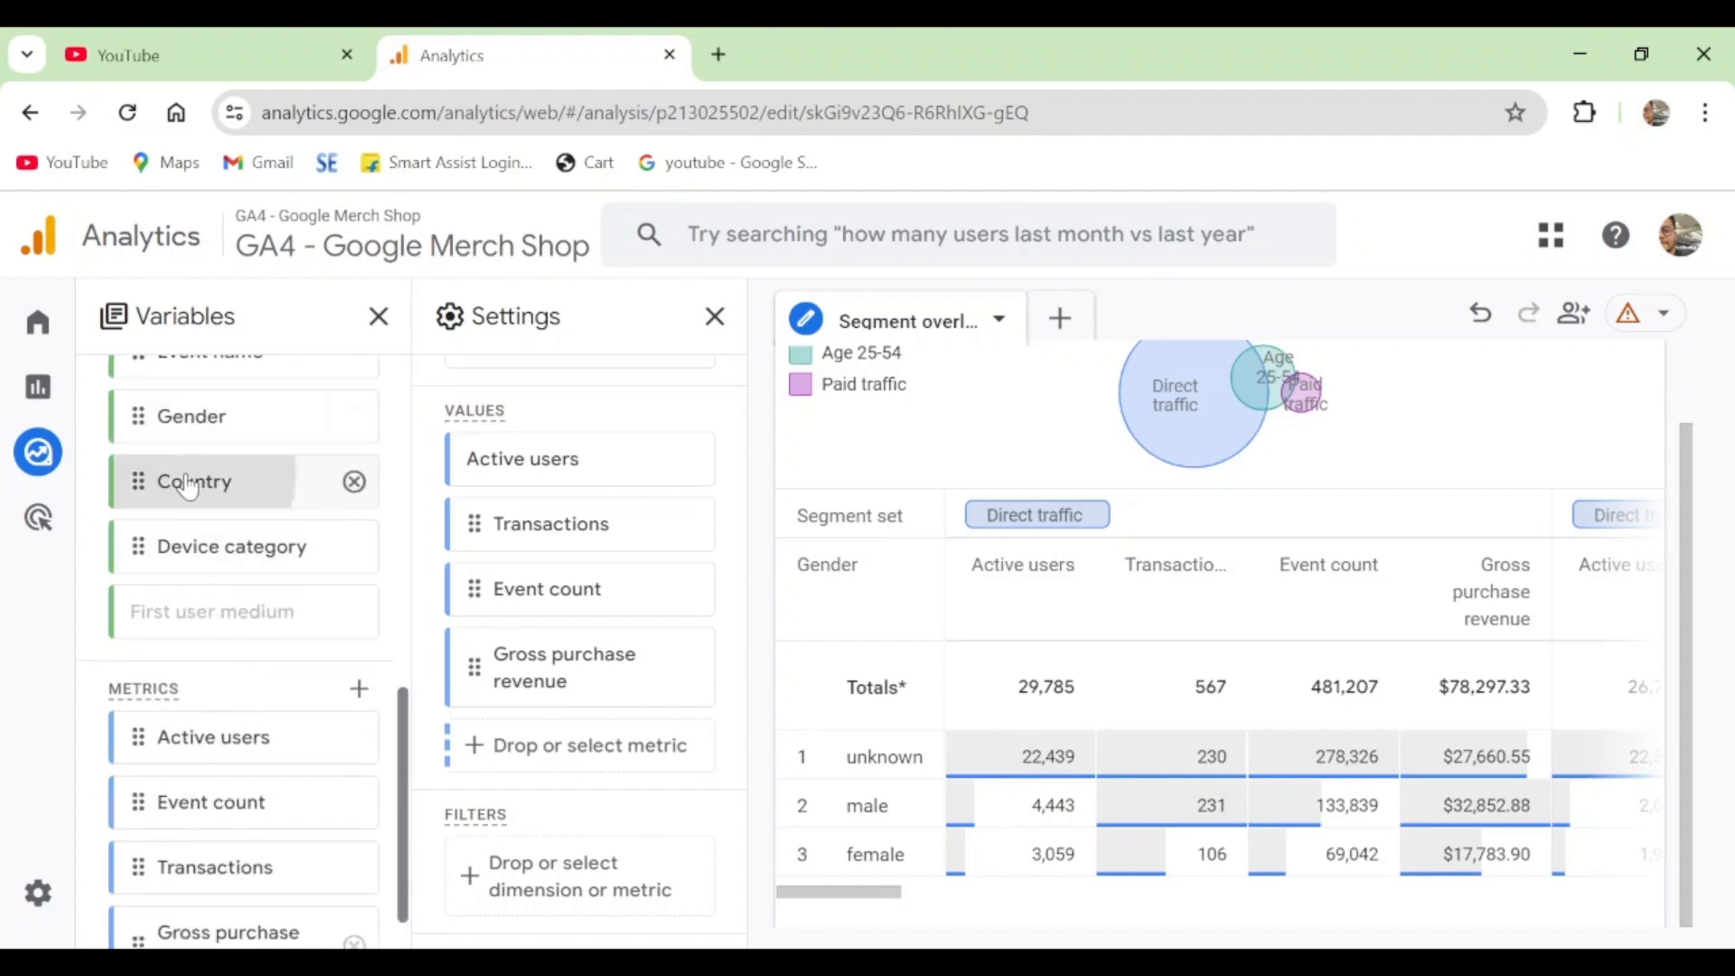
mouse_move(188, 488)
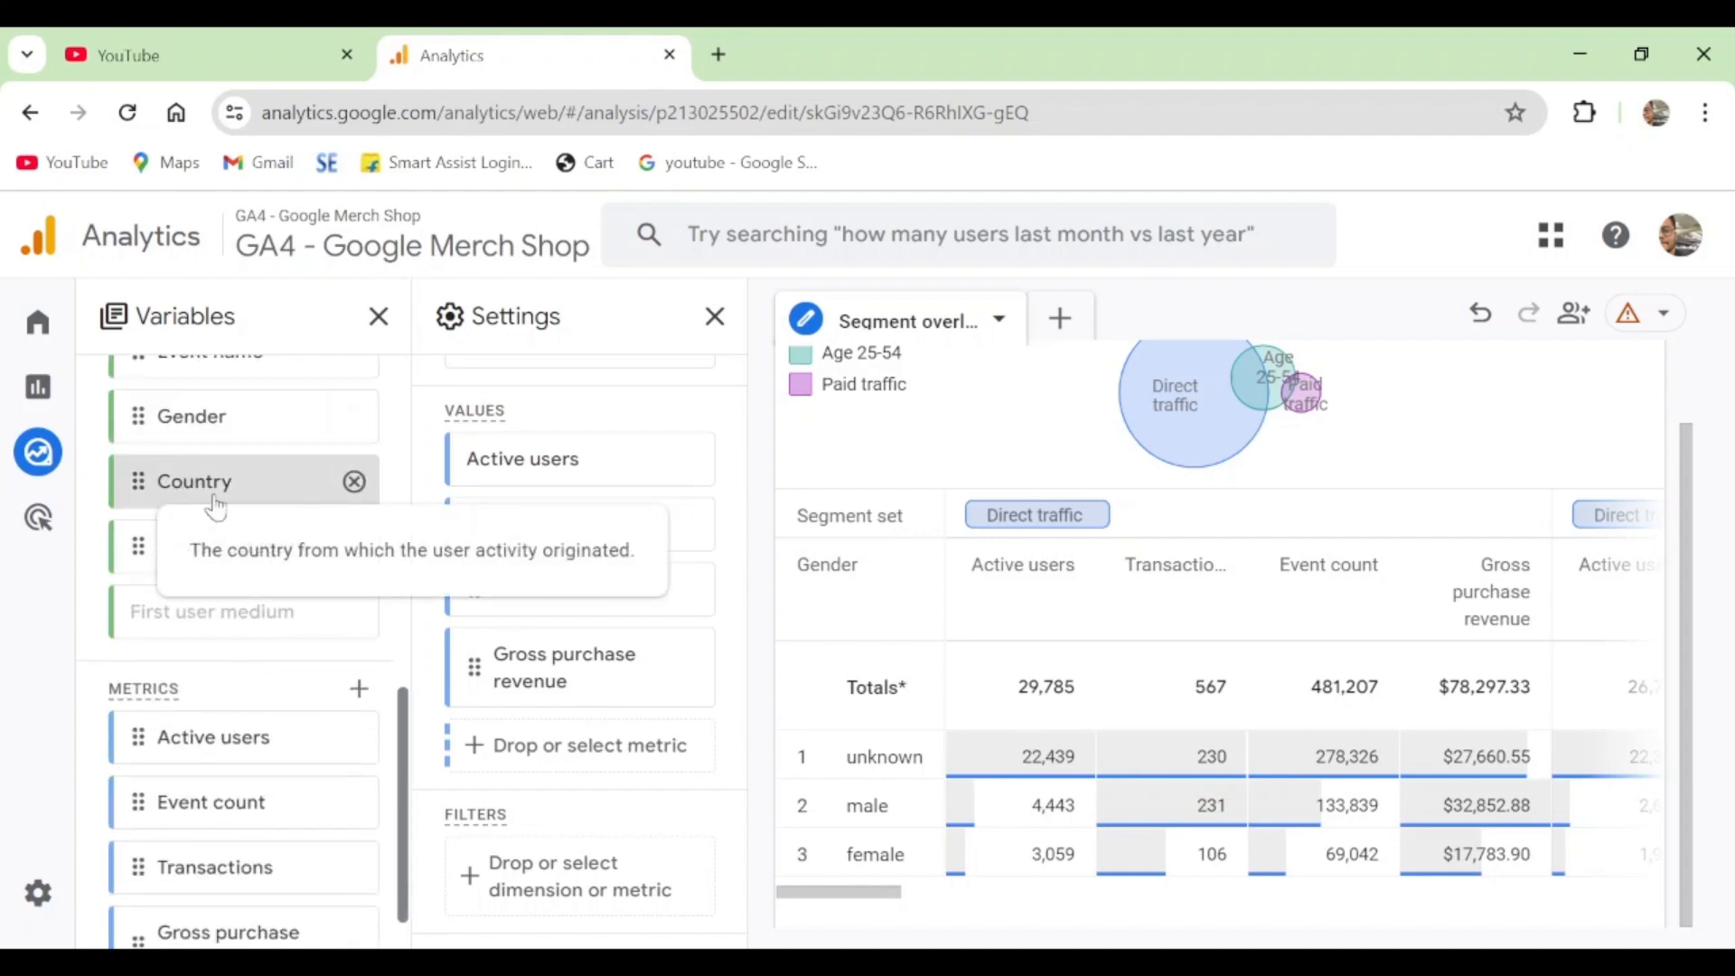
- Filter the segment overlap exploration to rows where Country contains India
drag(217, 508, 557, 899)
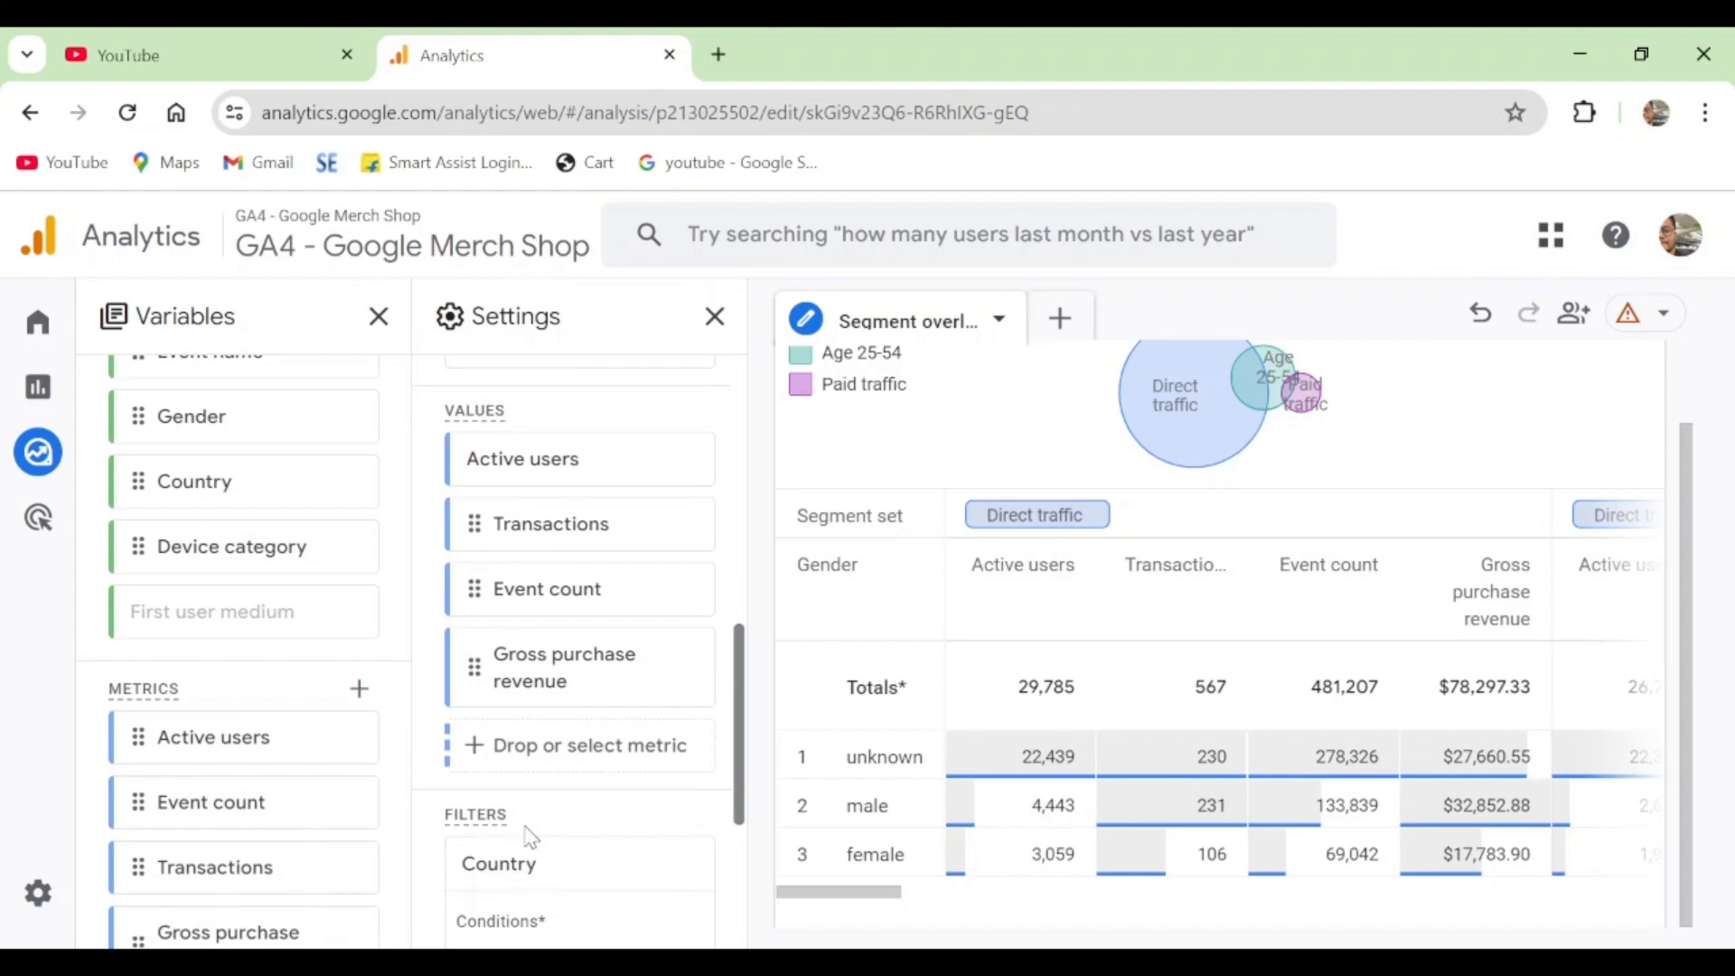
scroll(531, 839, down, 4)
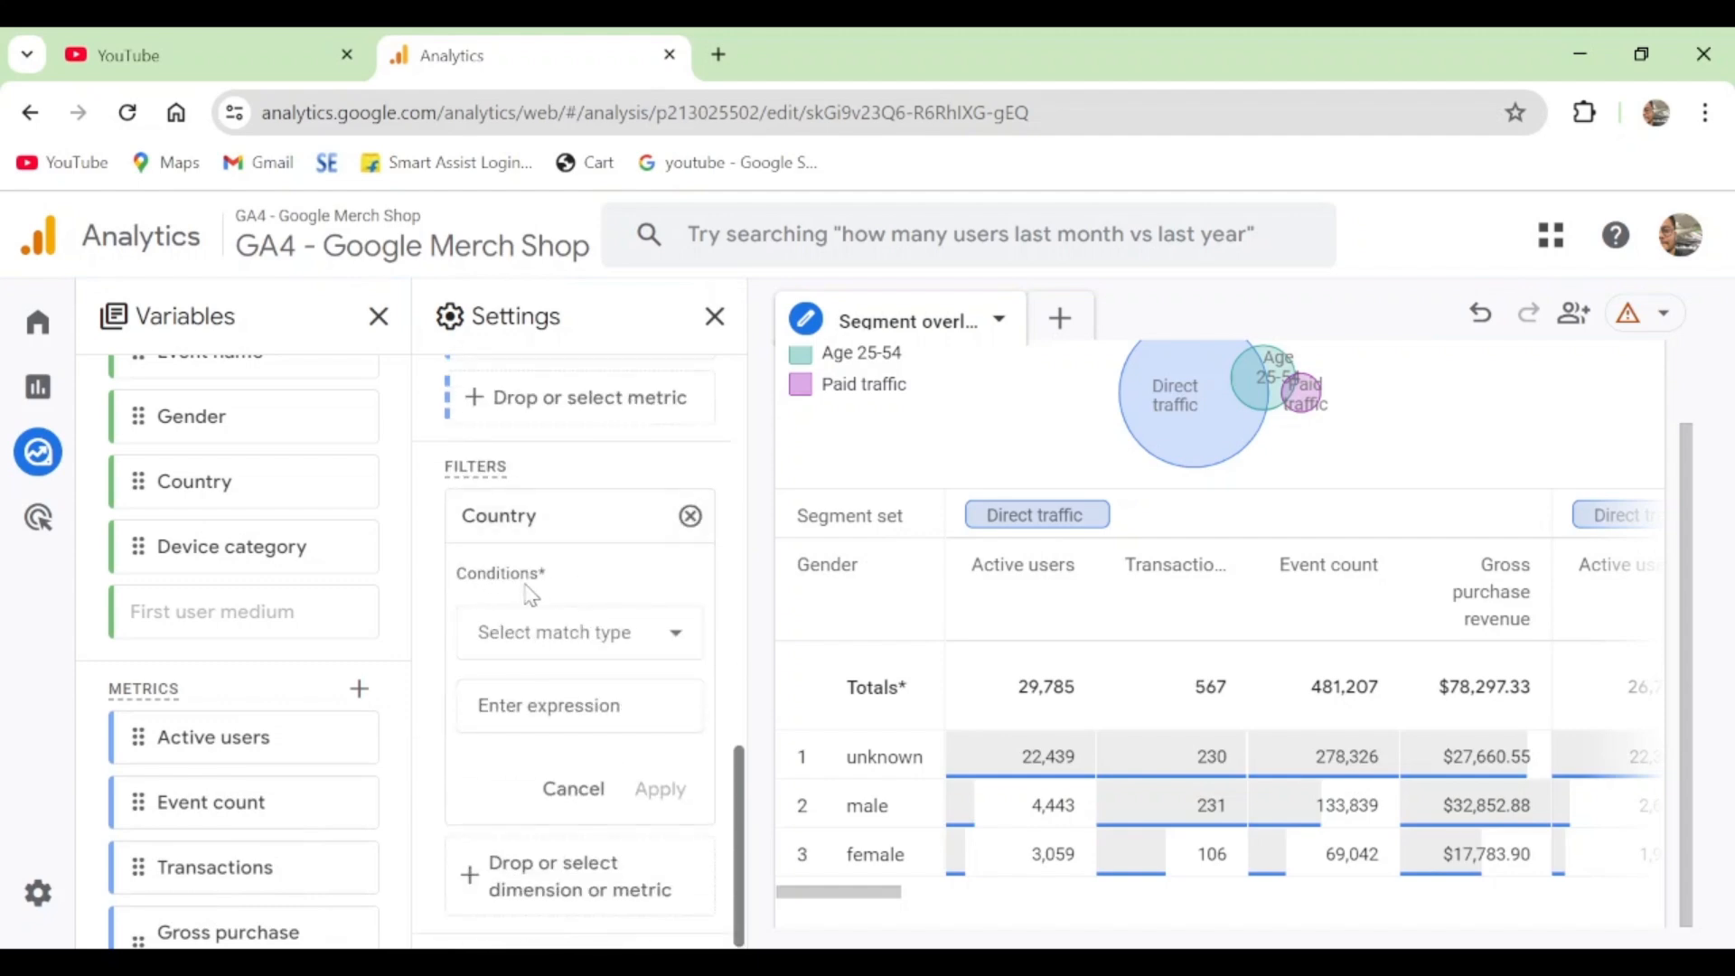
click(631, 641)
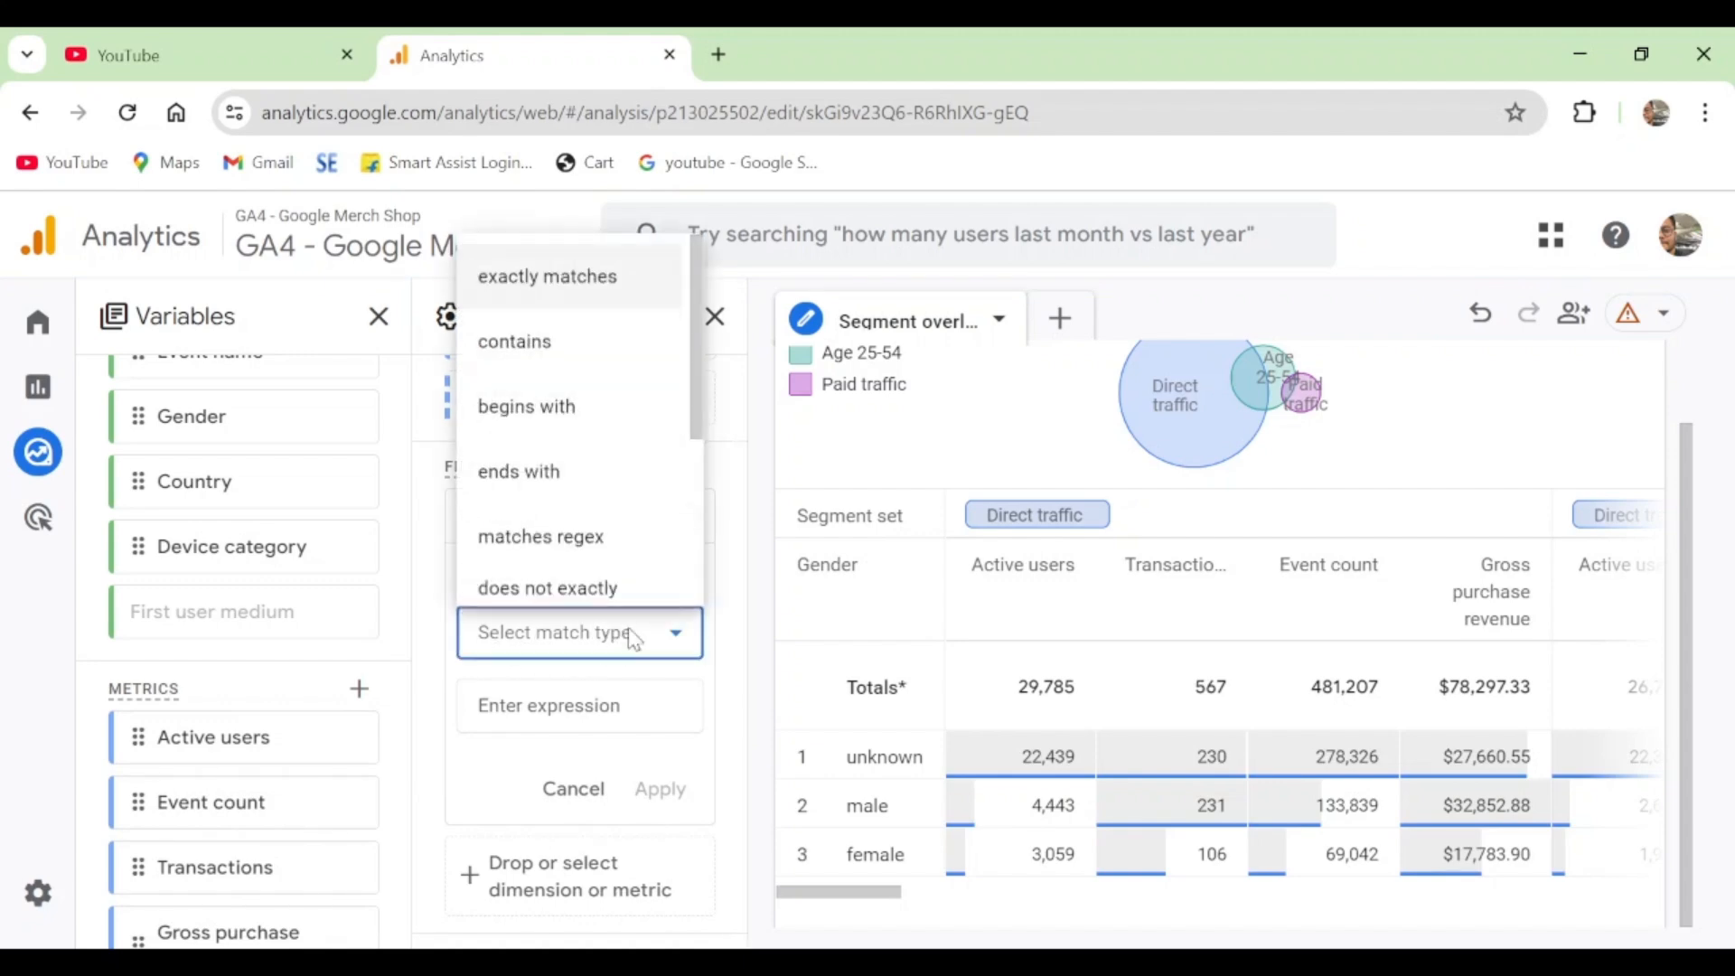
click(583, 342)
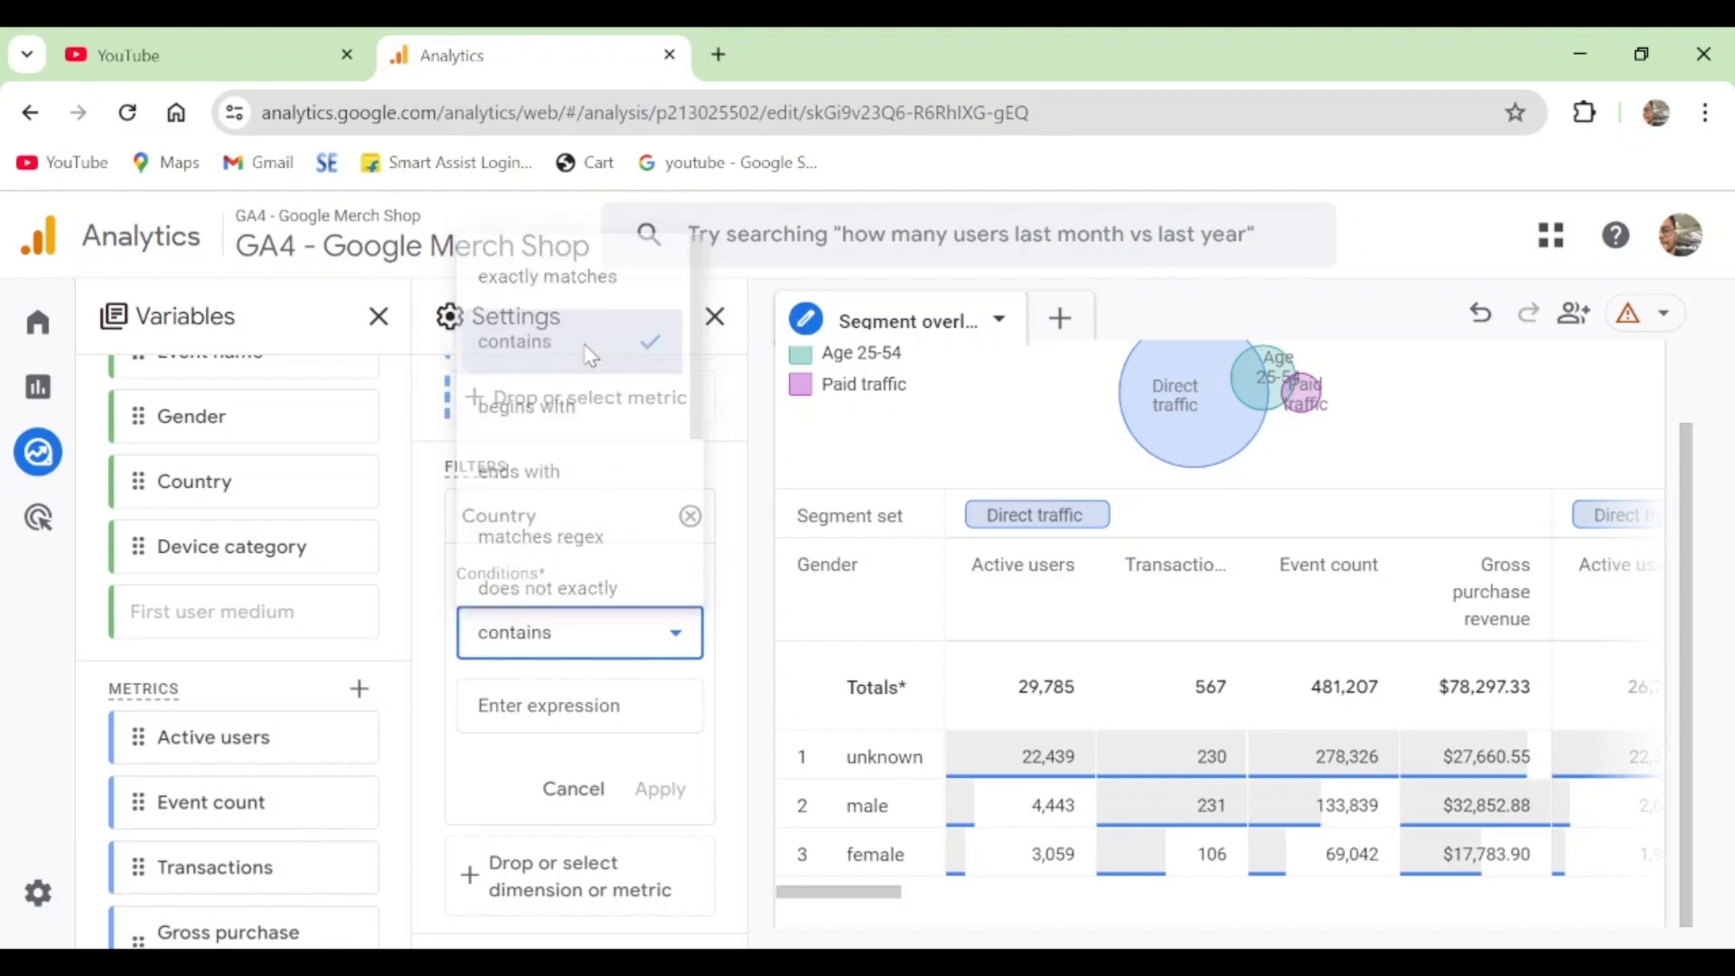
click(632, 705)
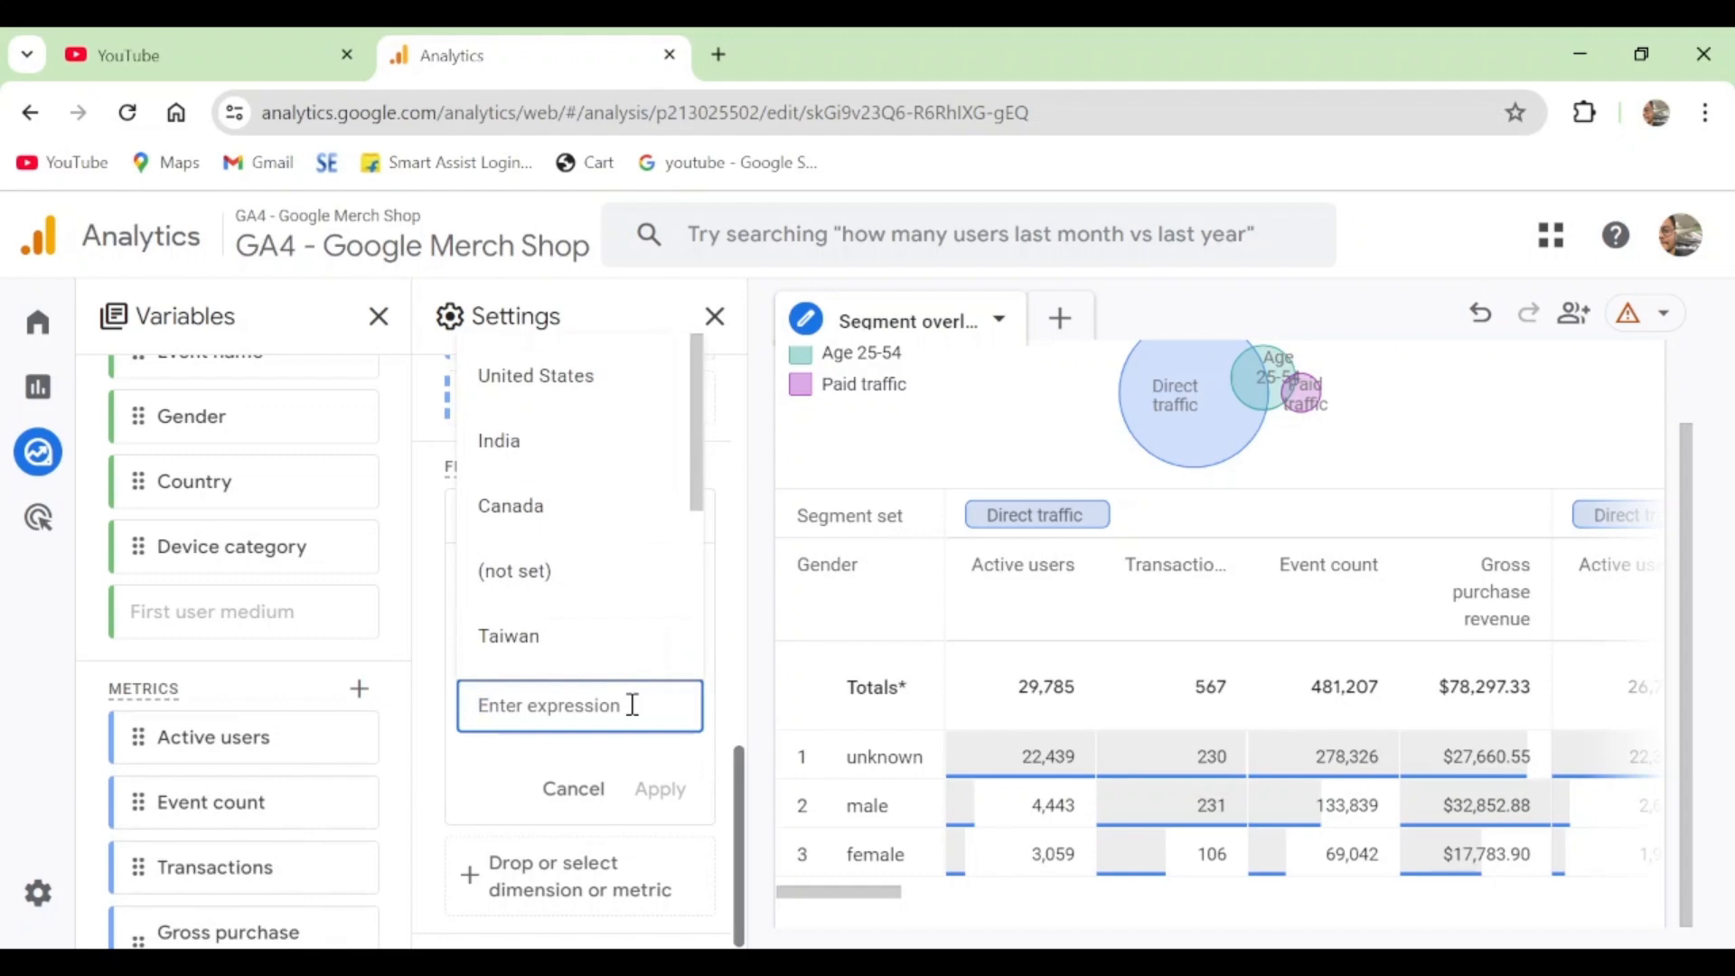
click(581, 452)
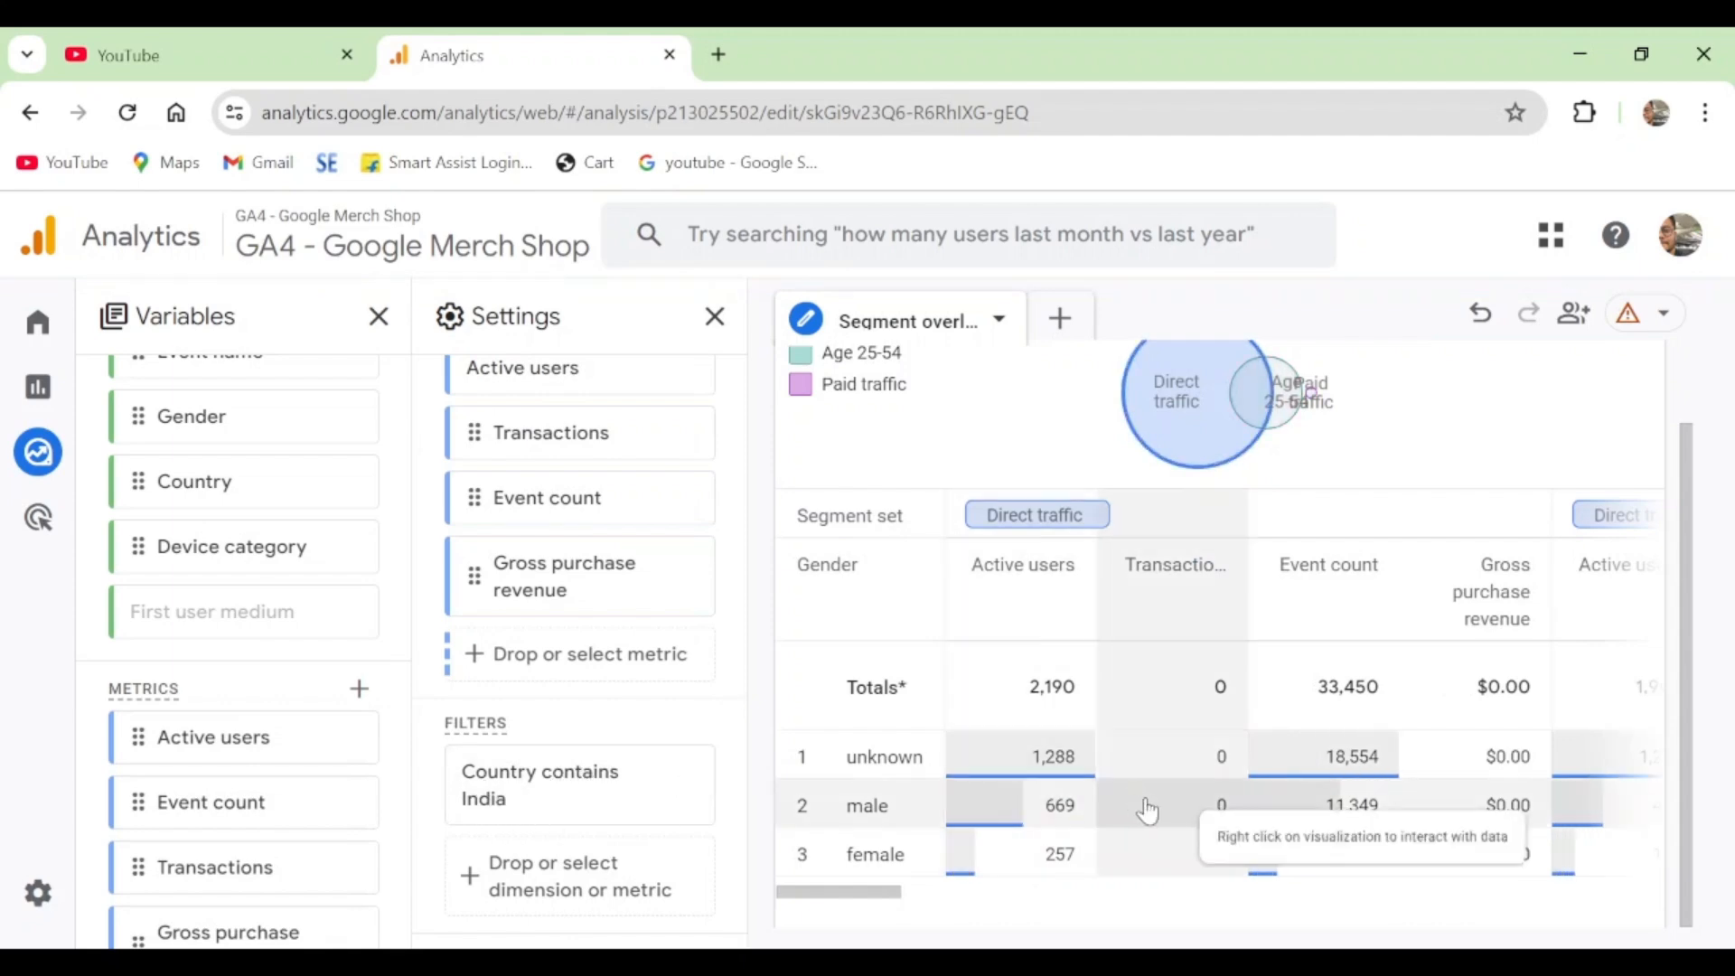
- Review the overlap chart and gender table filtered by country, and remove the Country filter
scroll(1072, 750, up, 1)
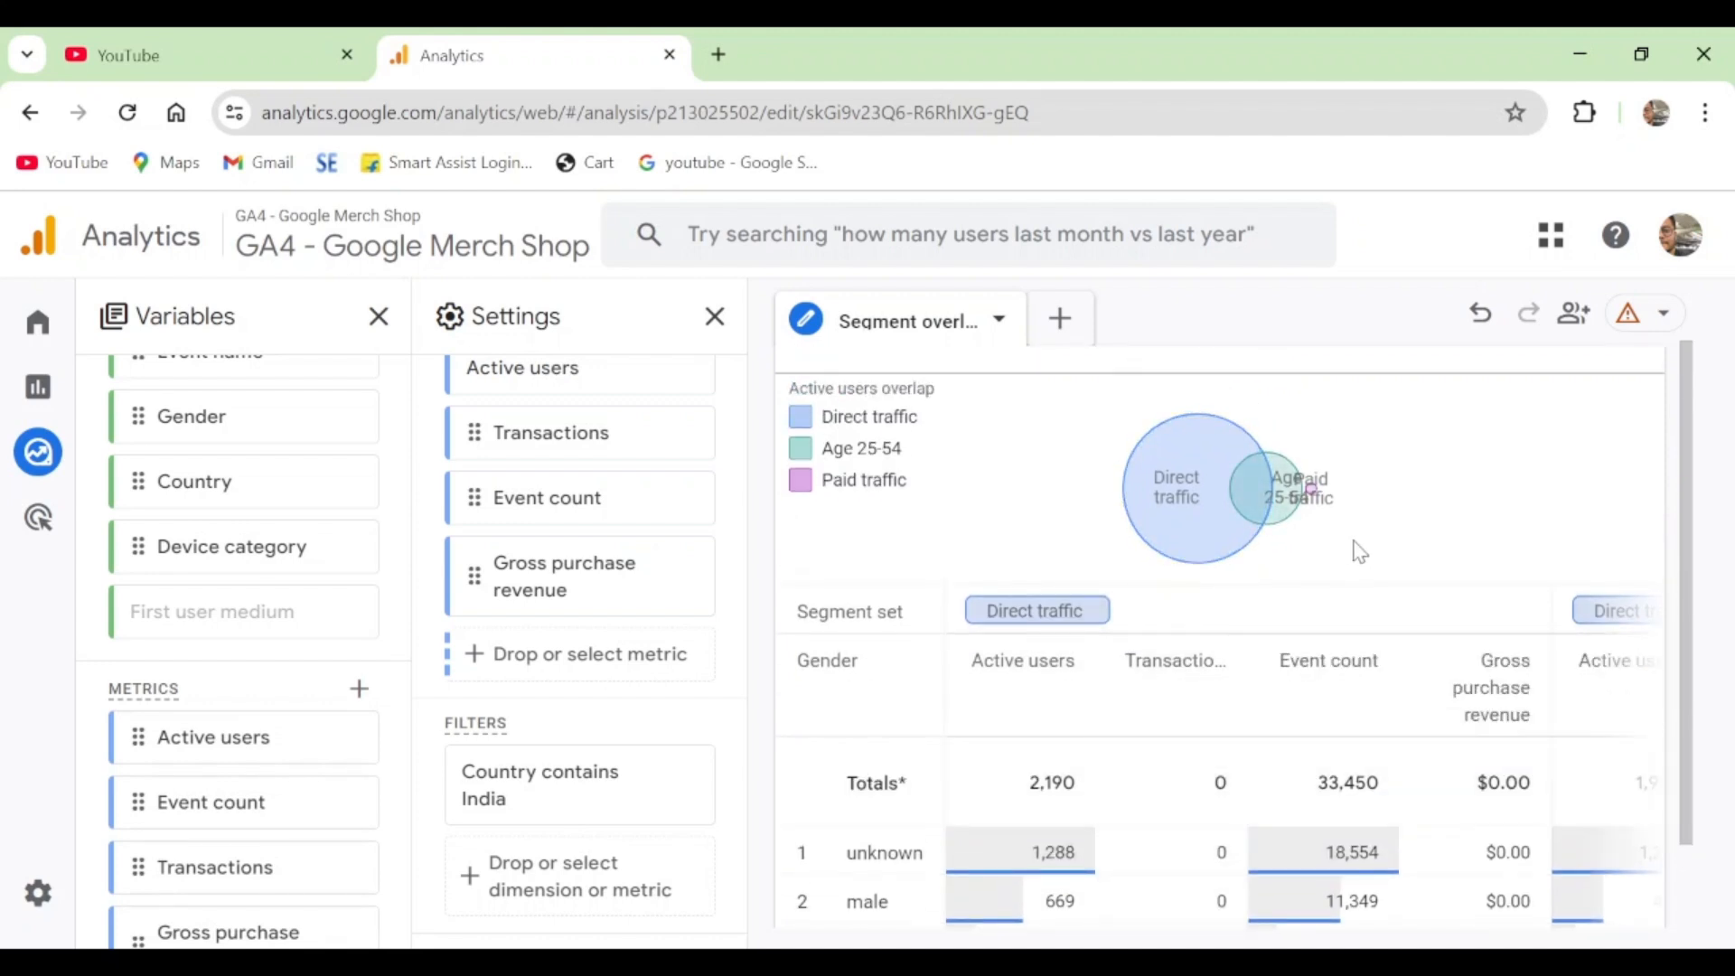
scroll(1355, 550, down, 1)
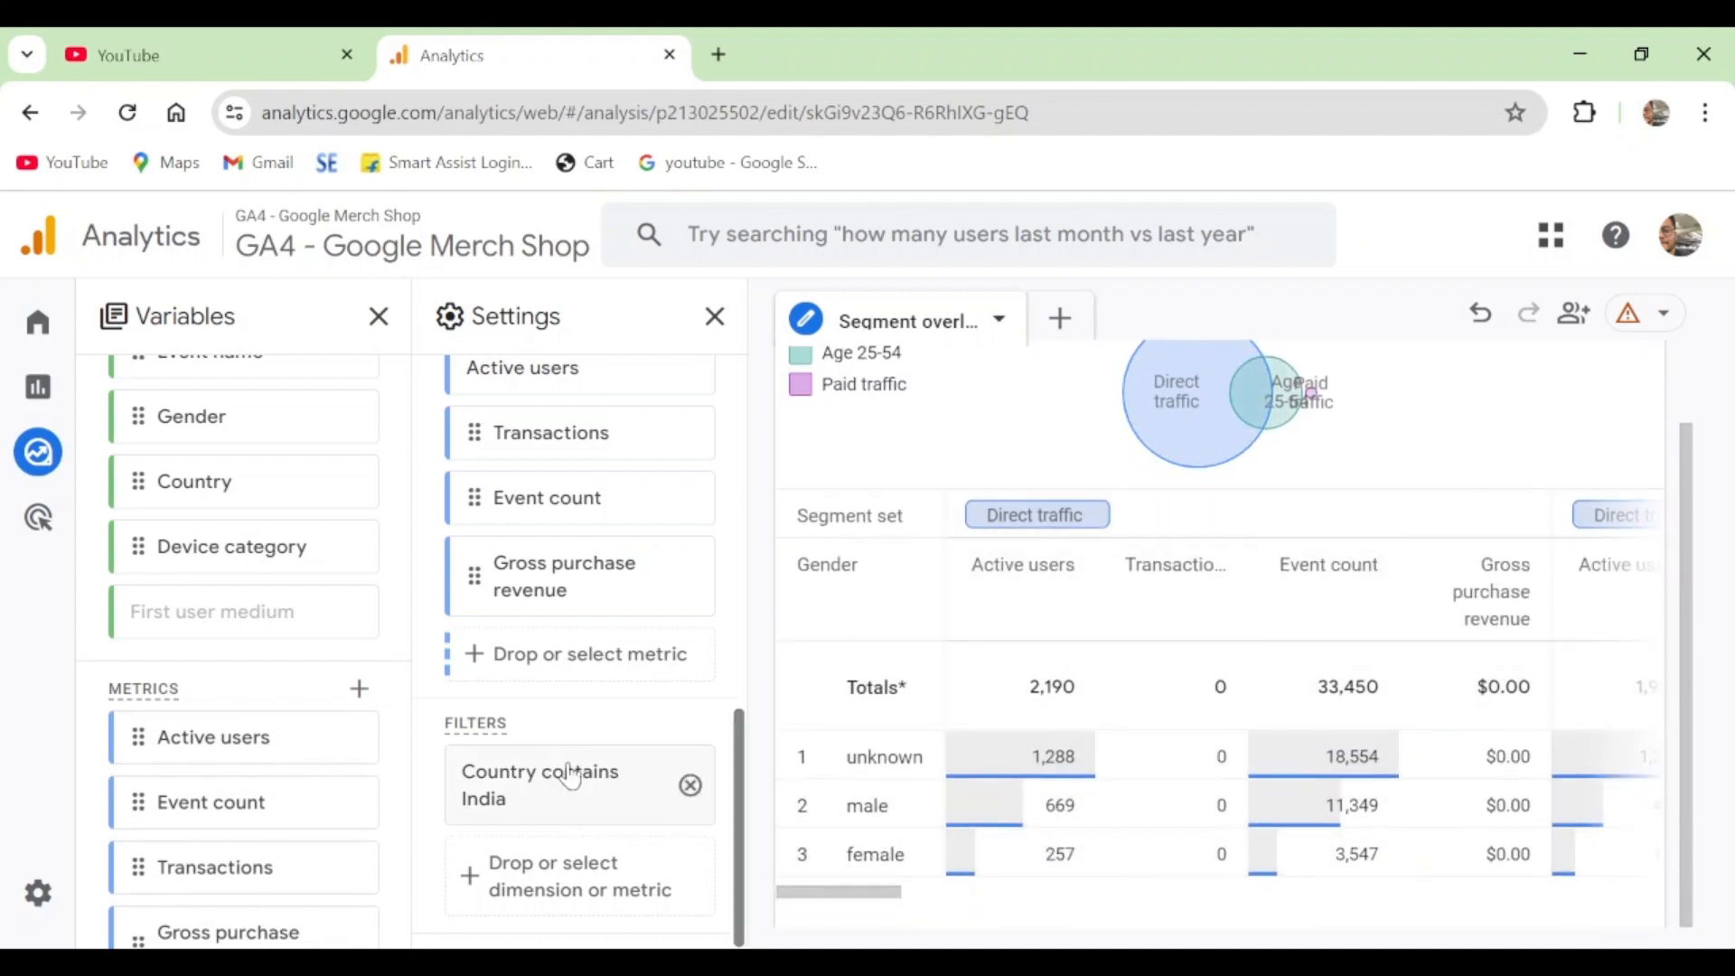
drag(890, 892, 823, 894)
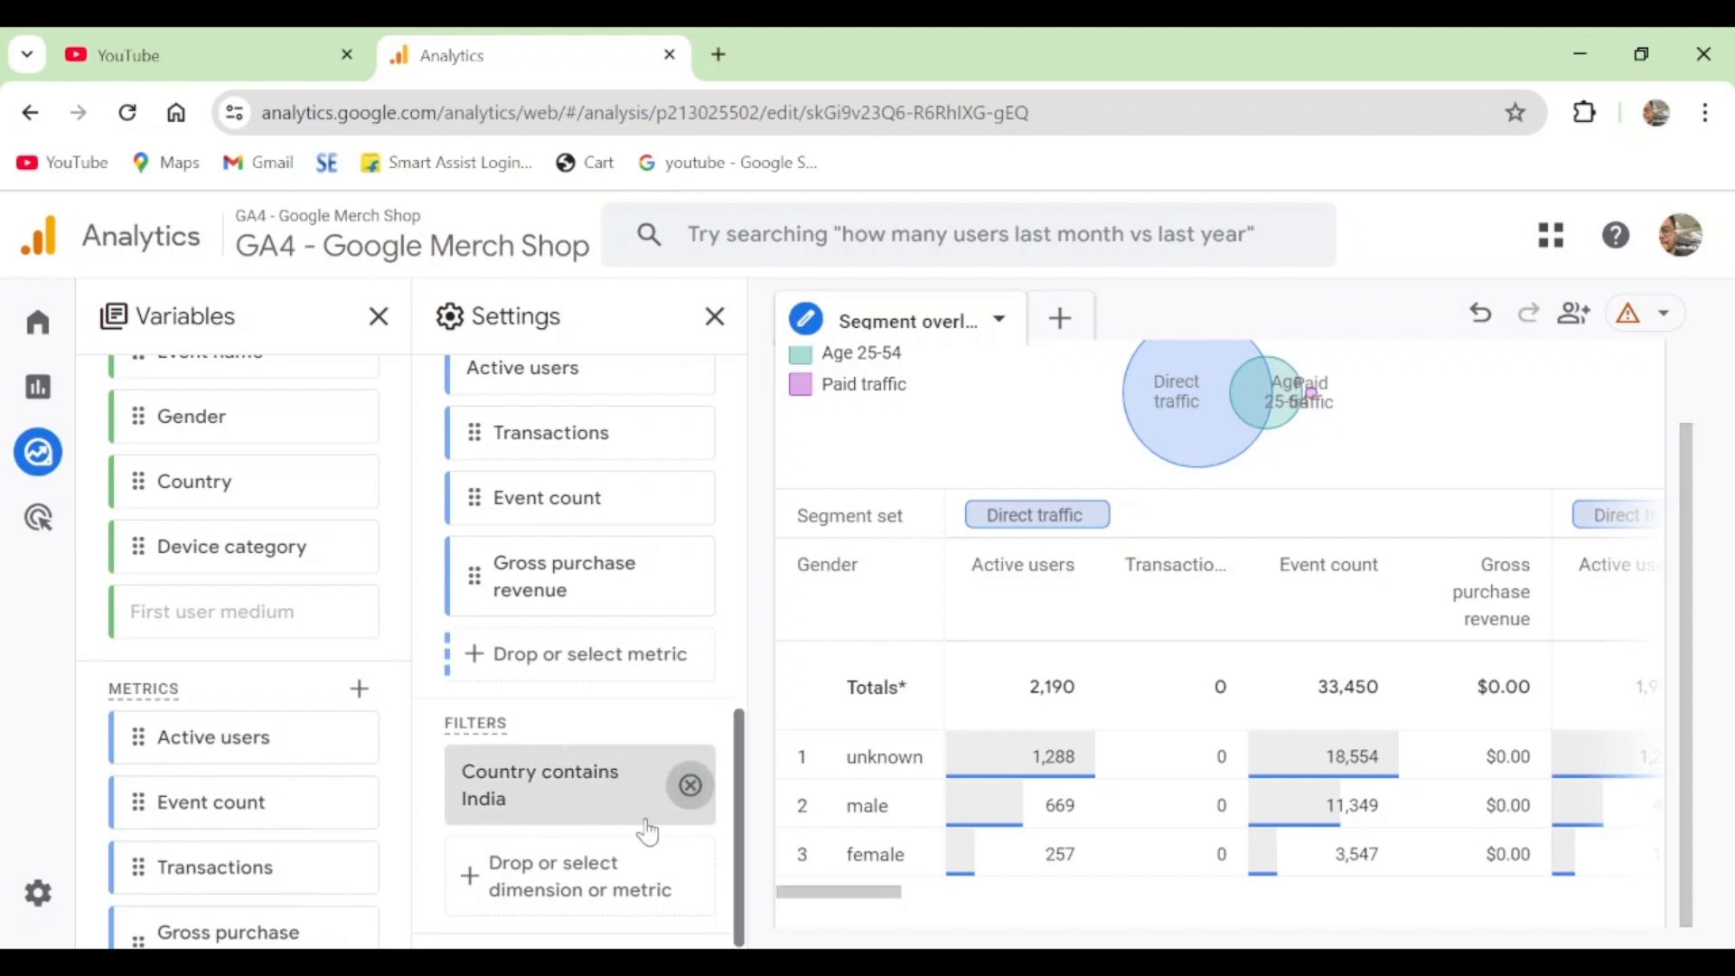
click(690, 785)
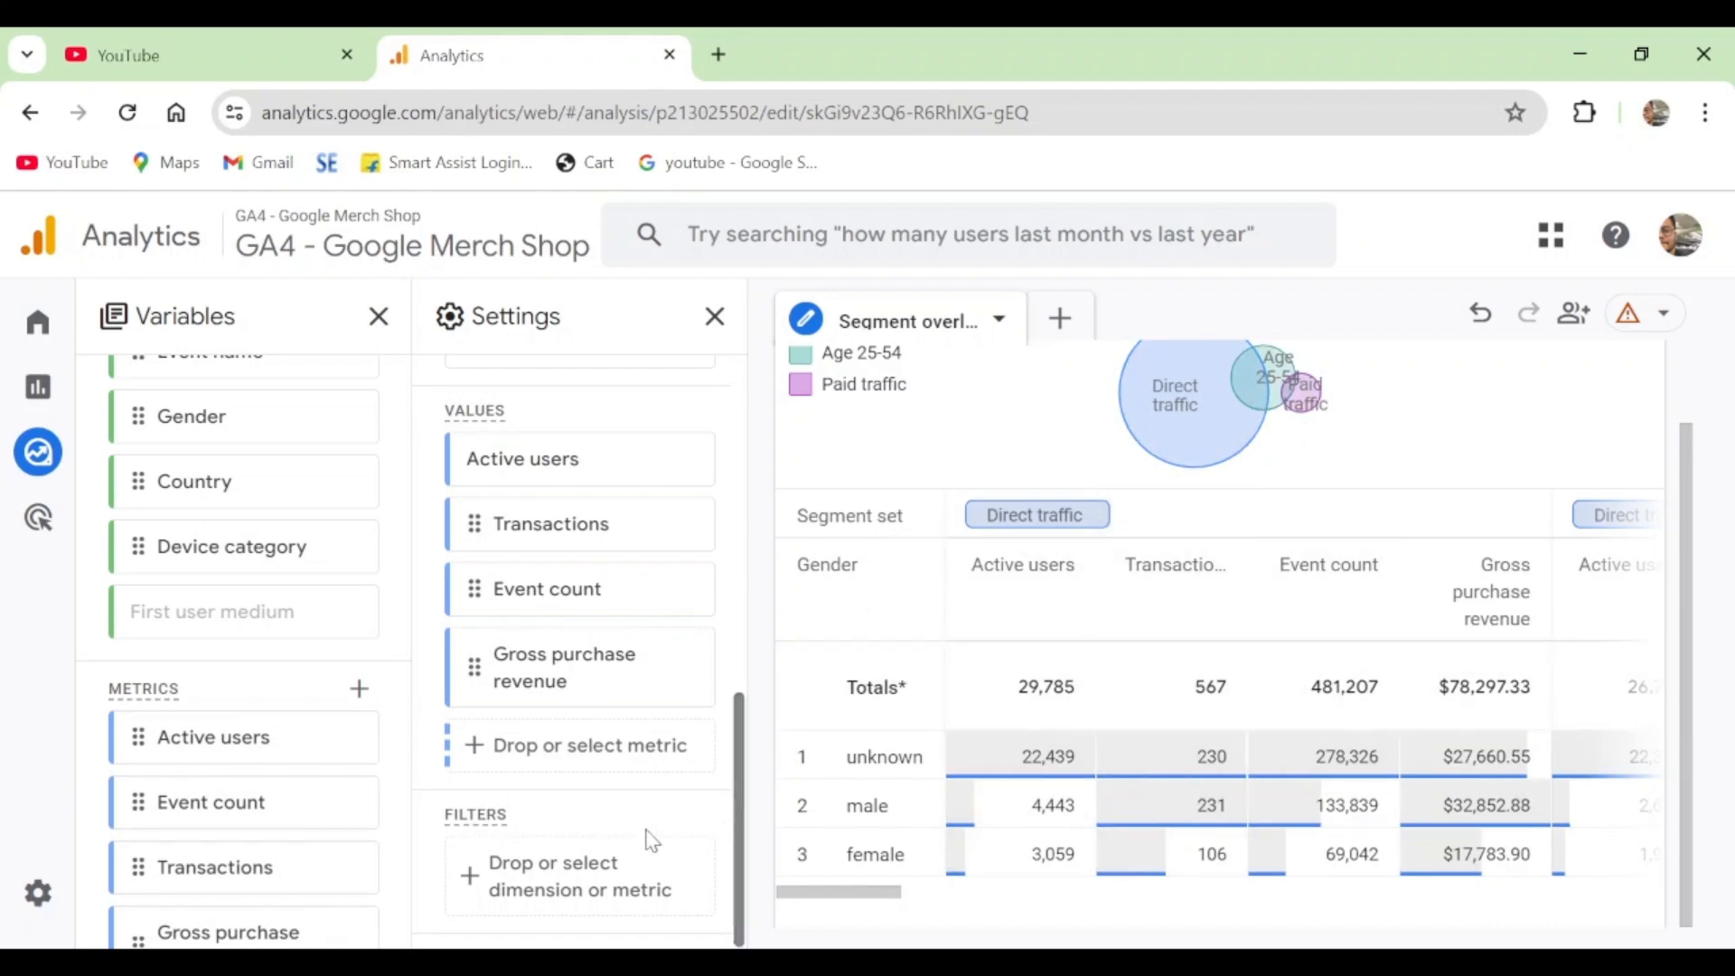
- Add a filter to the segment overlap so that Device category contains mobile
click(546, 890)
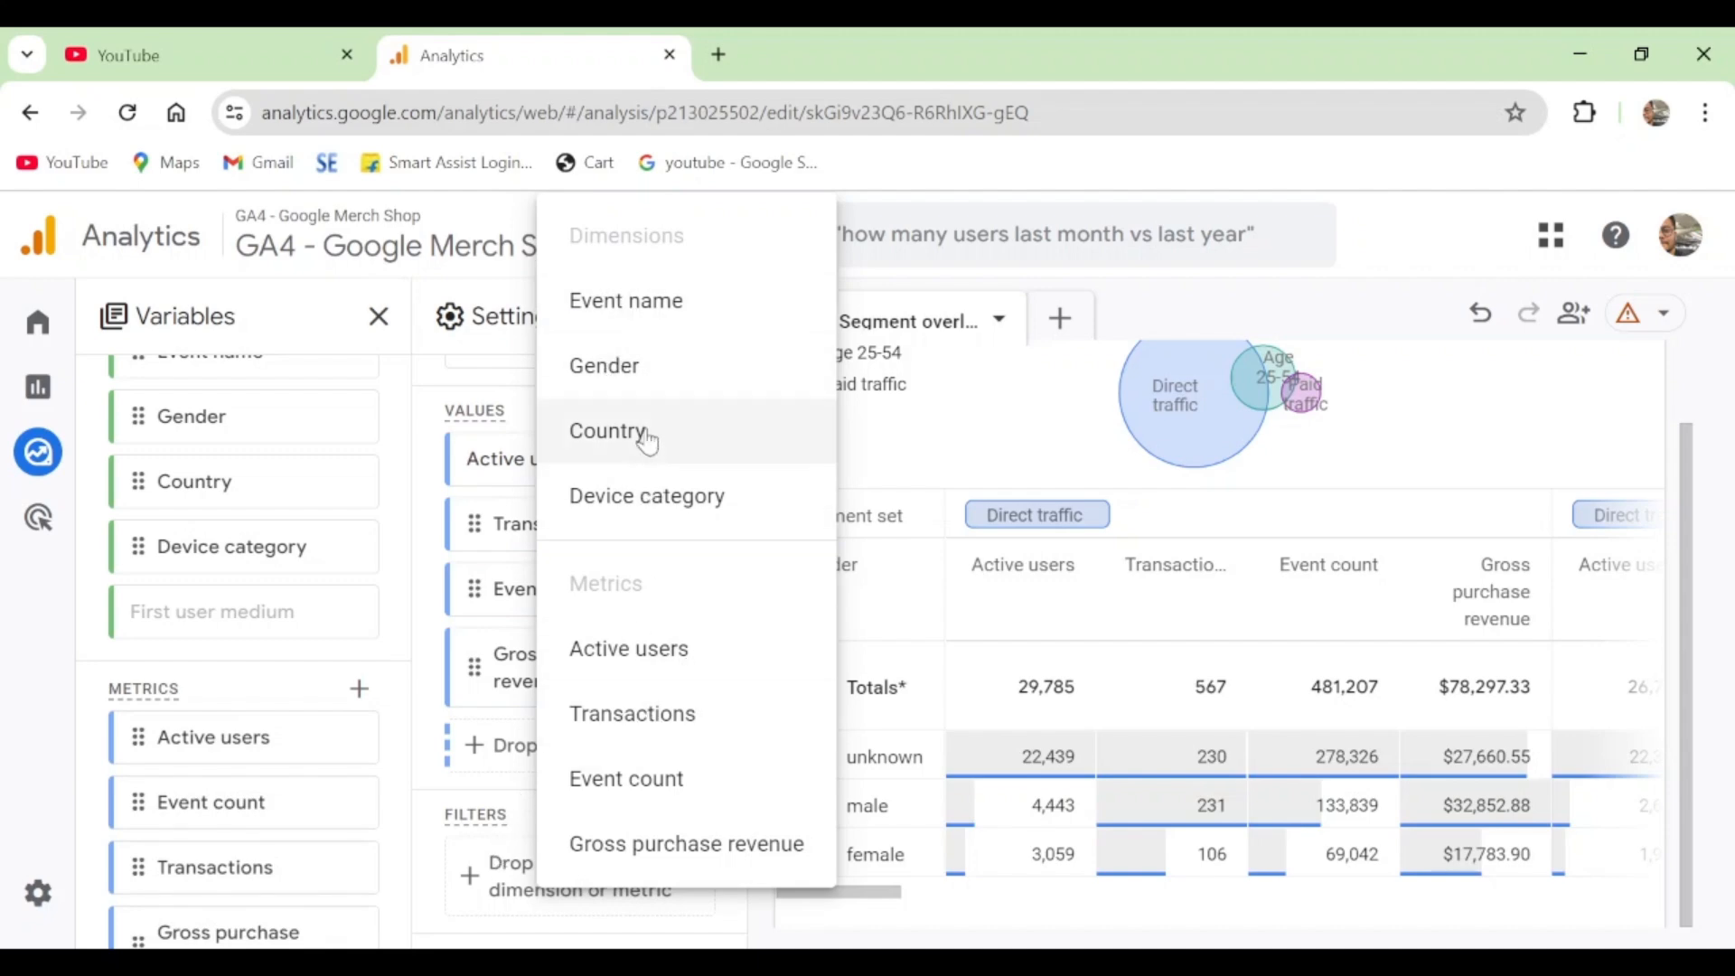
click(651, 496)
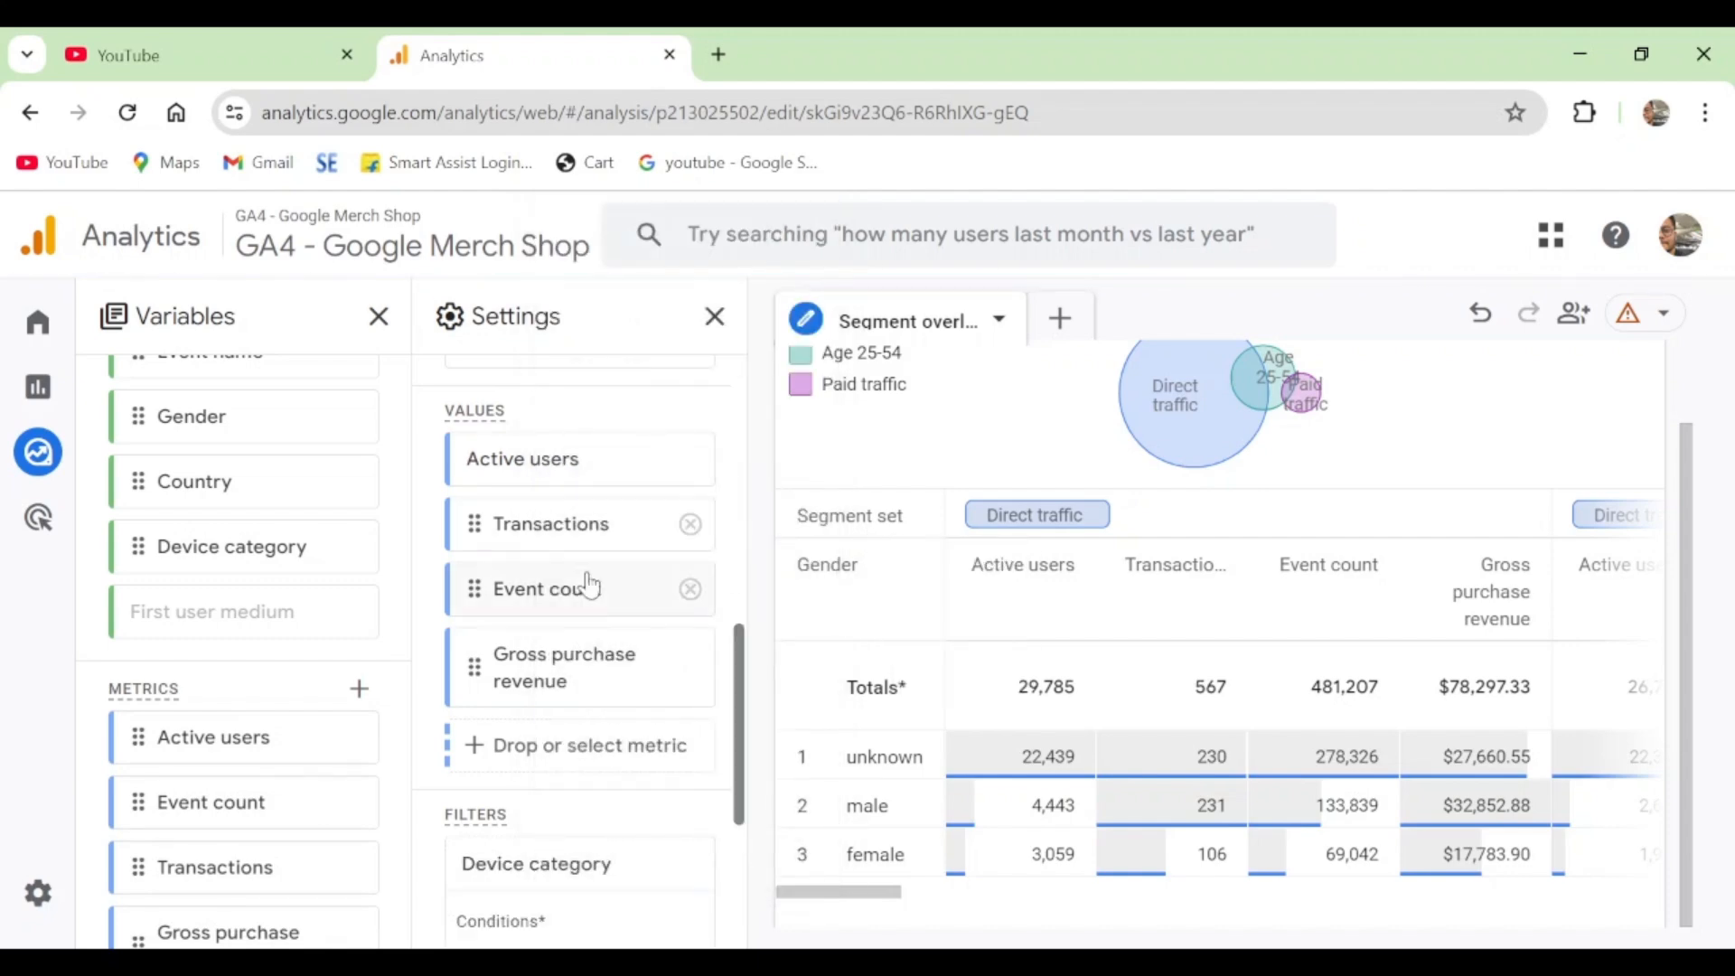
scroll(680, 562, down, 4)
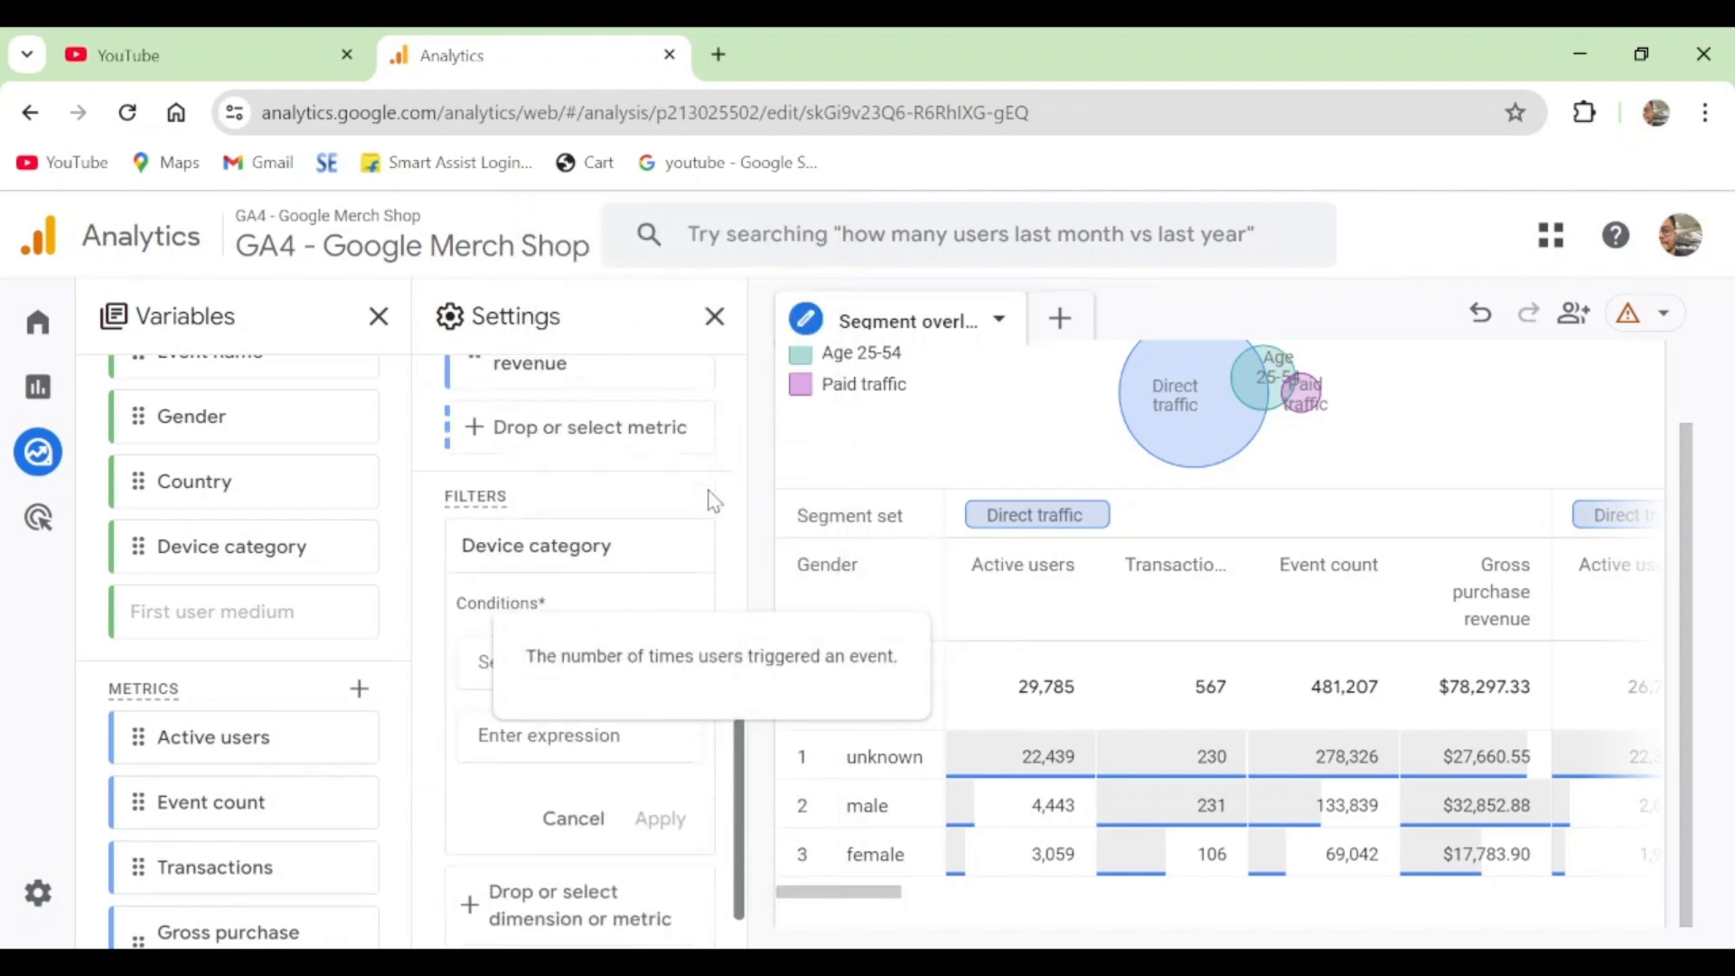
click(670, 632)
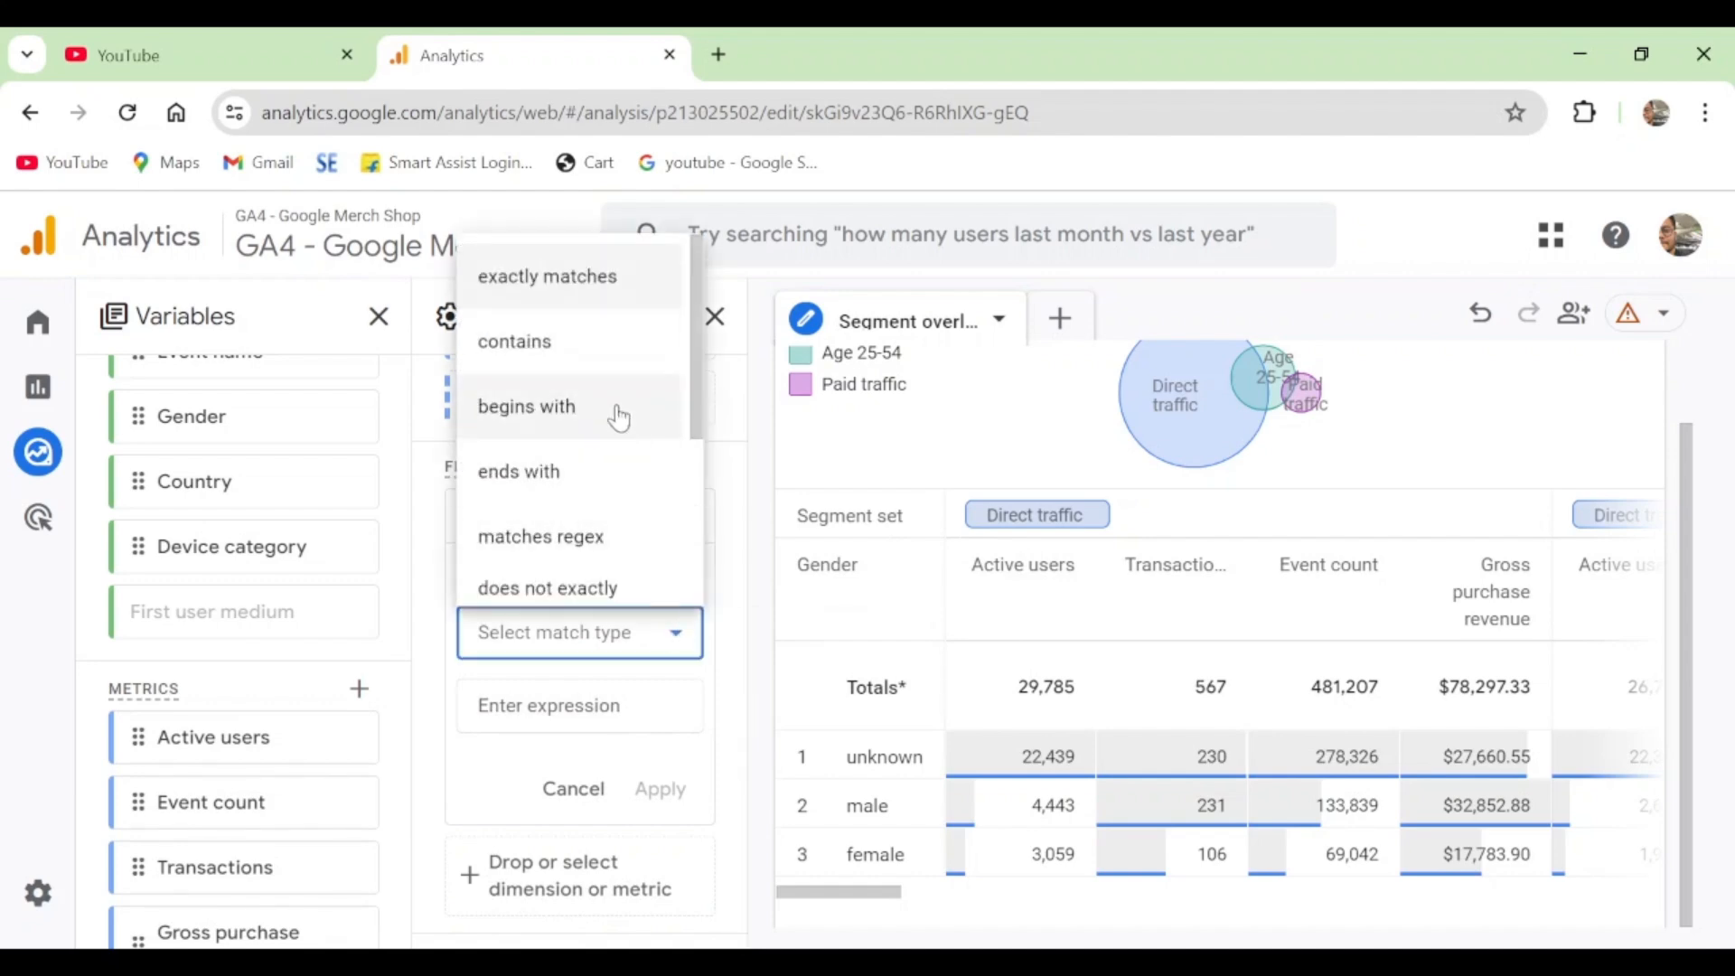
click(592, 341)
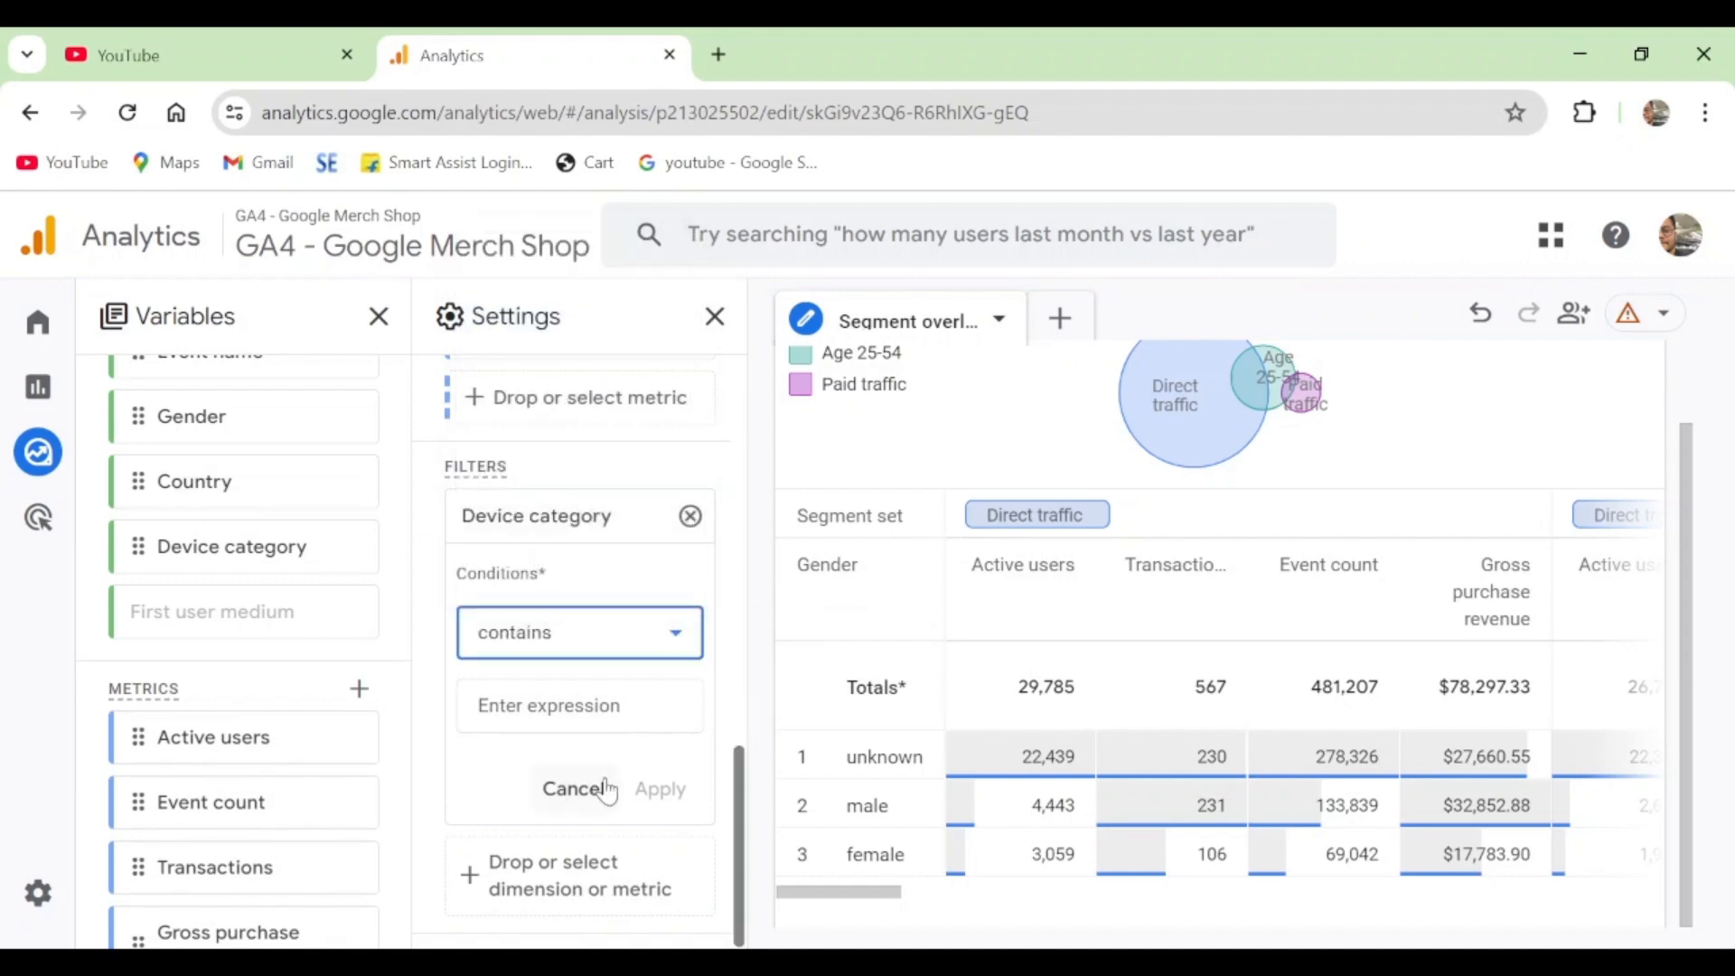
click(592, 714)
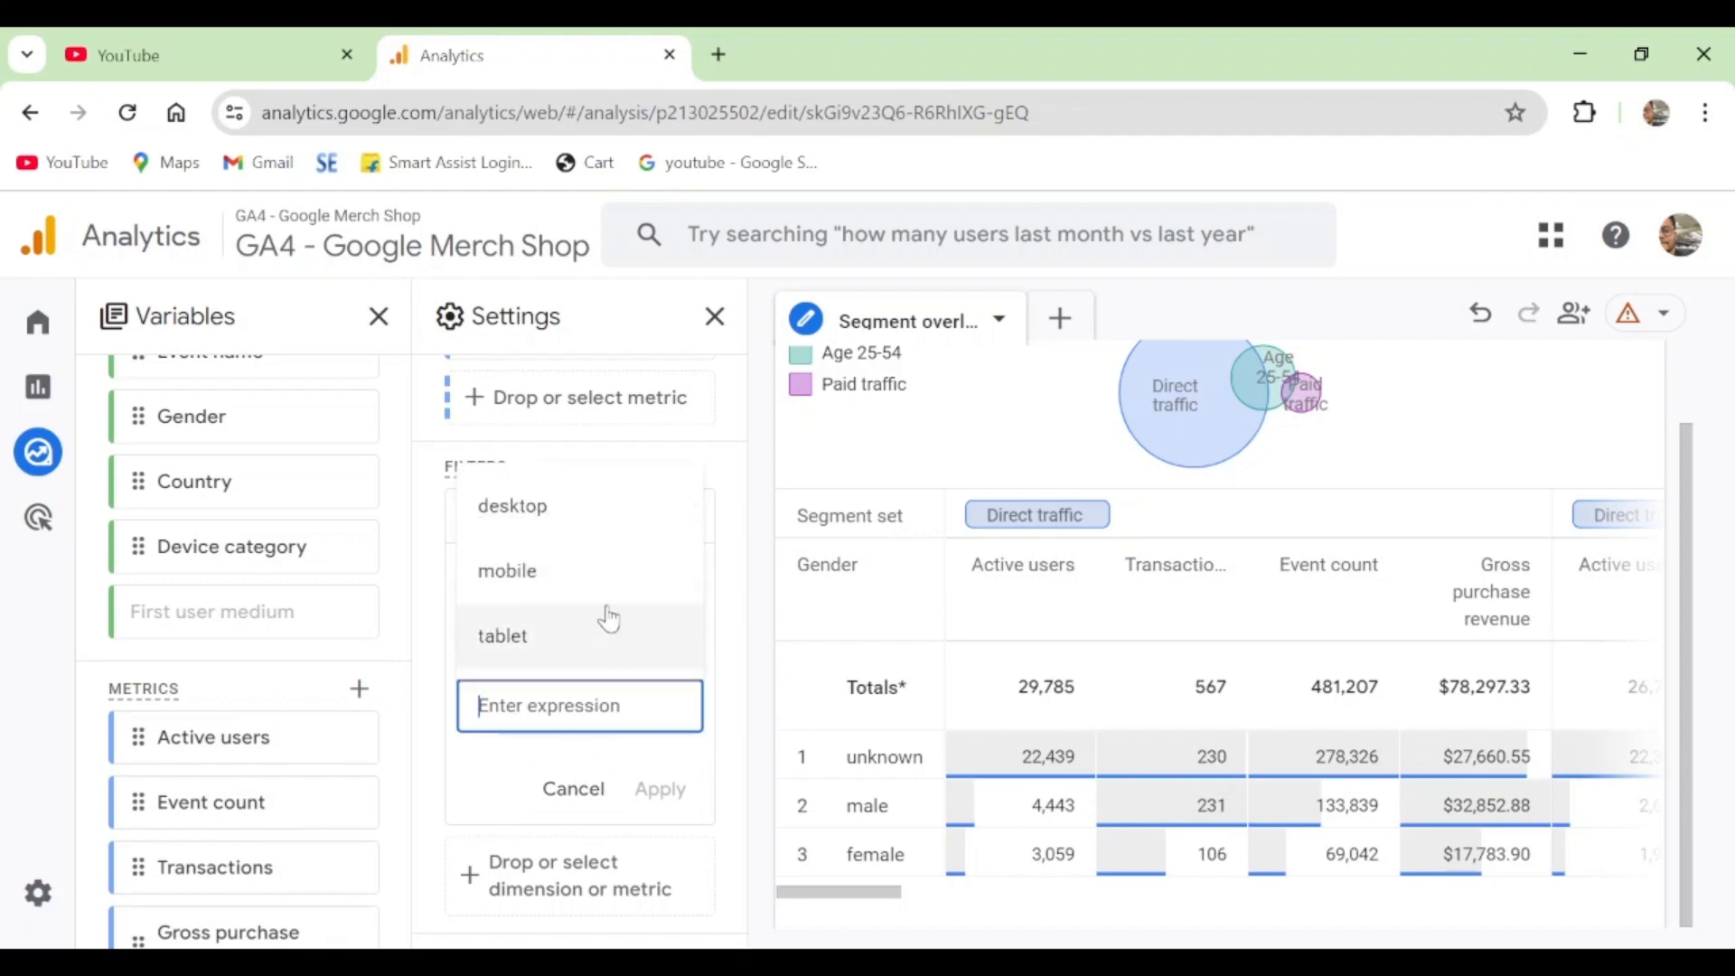
click(553, 583)
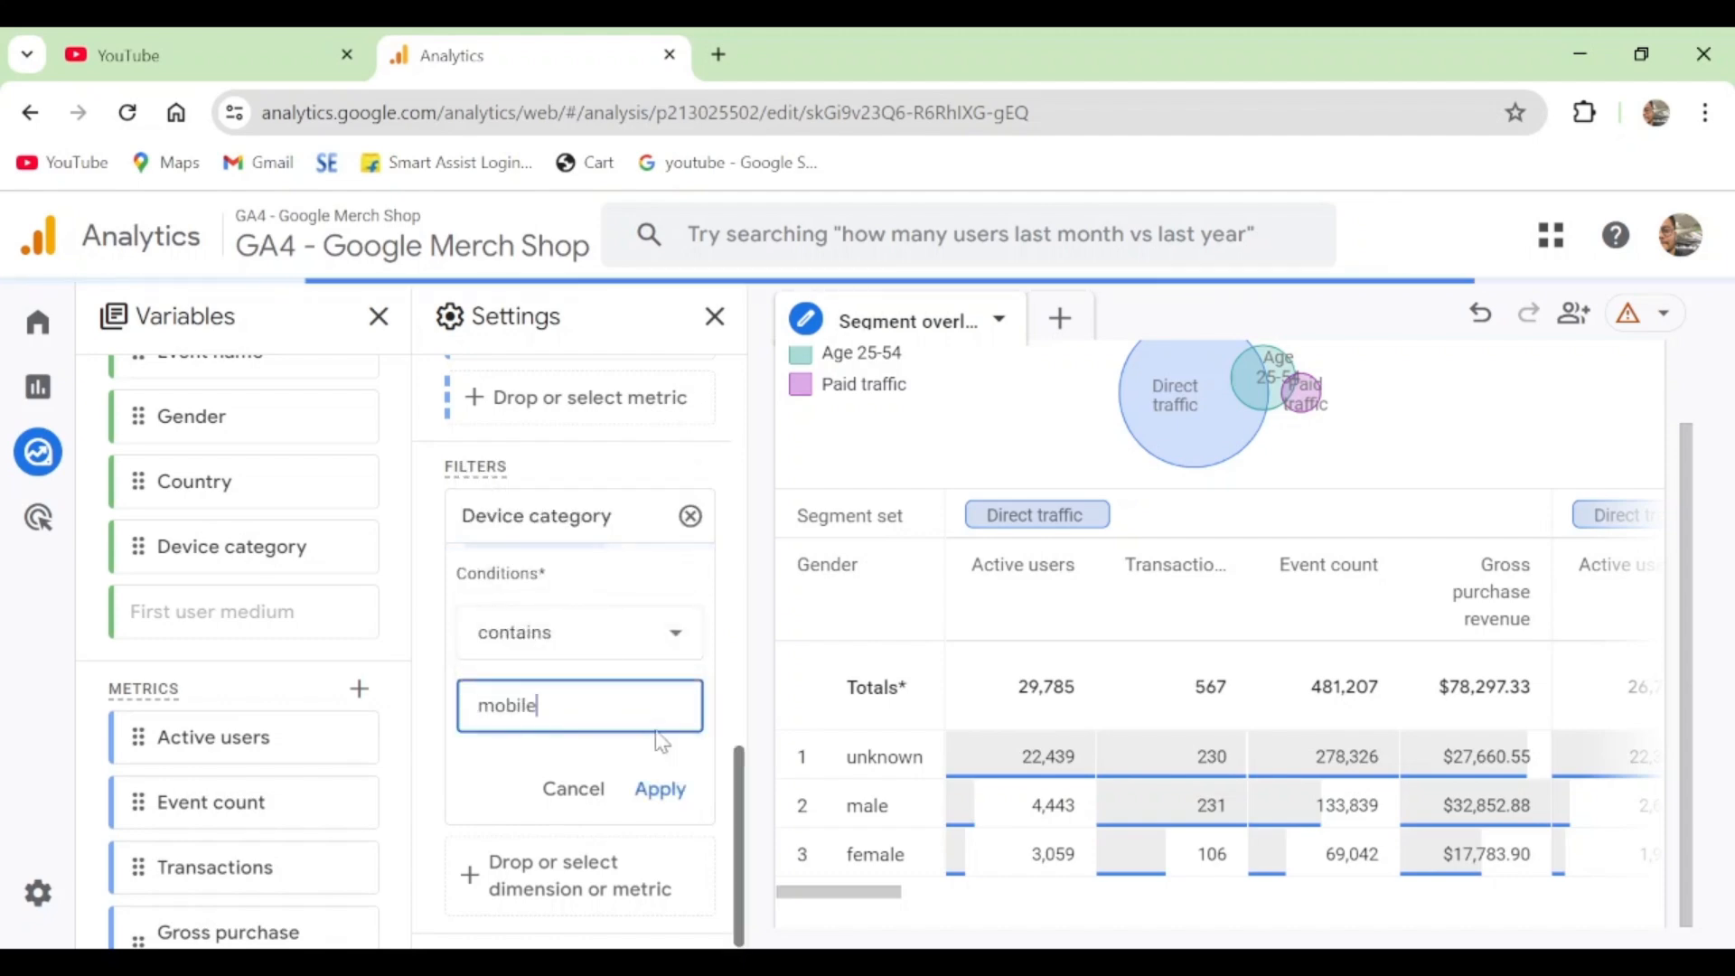
click(660, 812)
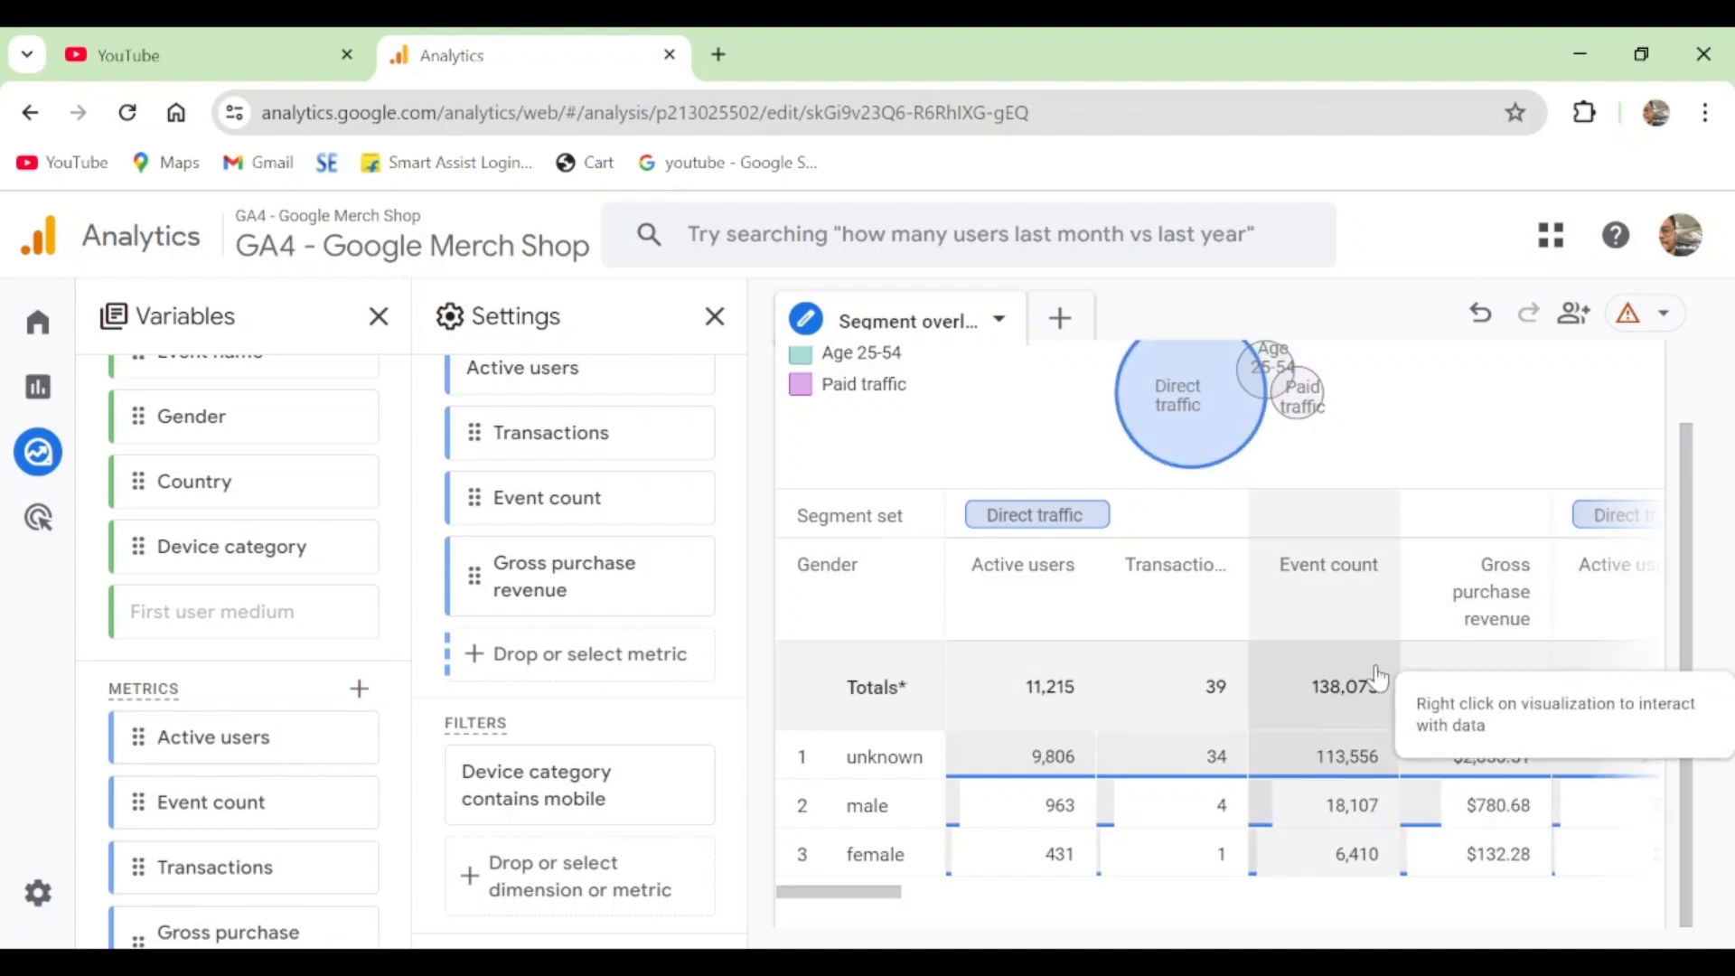
- Add a second filter to the segment overlap so that Device category also contains desktop
click(506, 876)
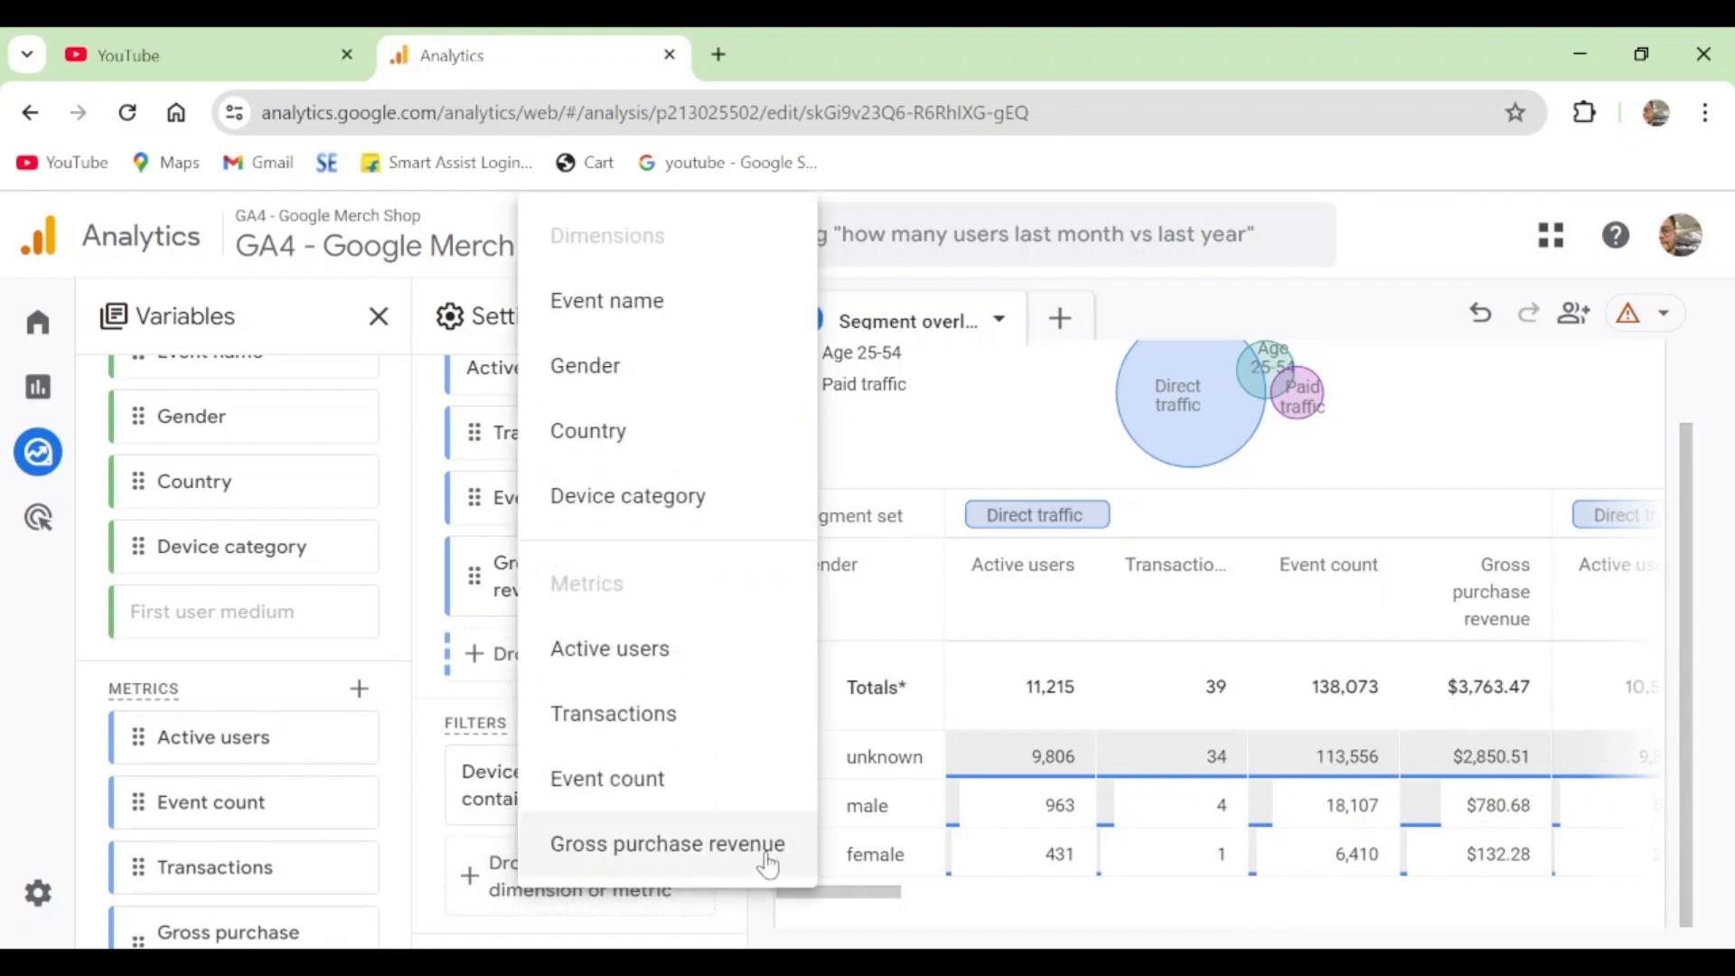
click(675, 502)
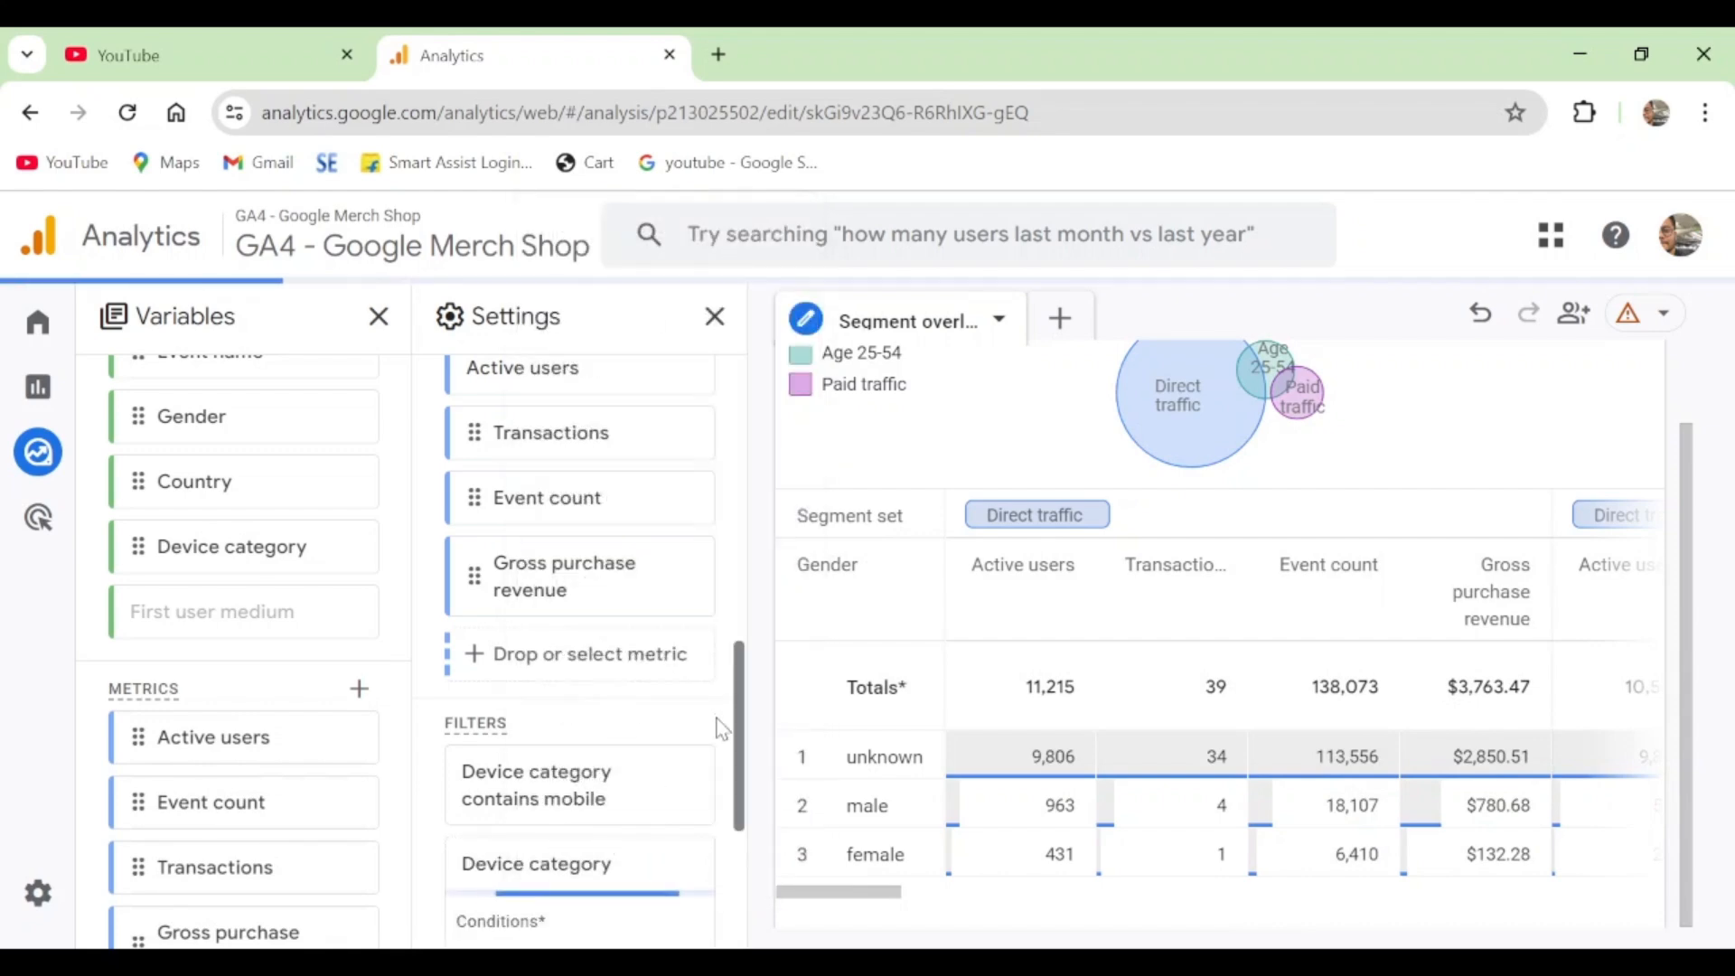
scroll(595, 691, down, 4)
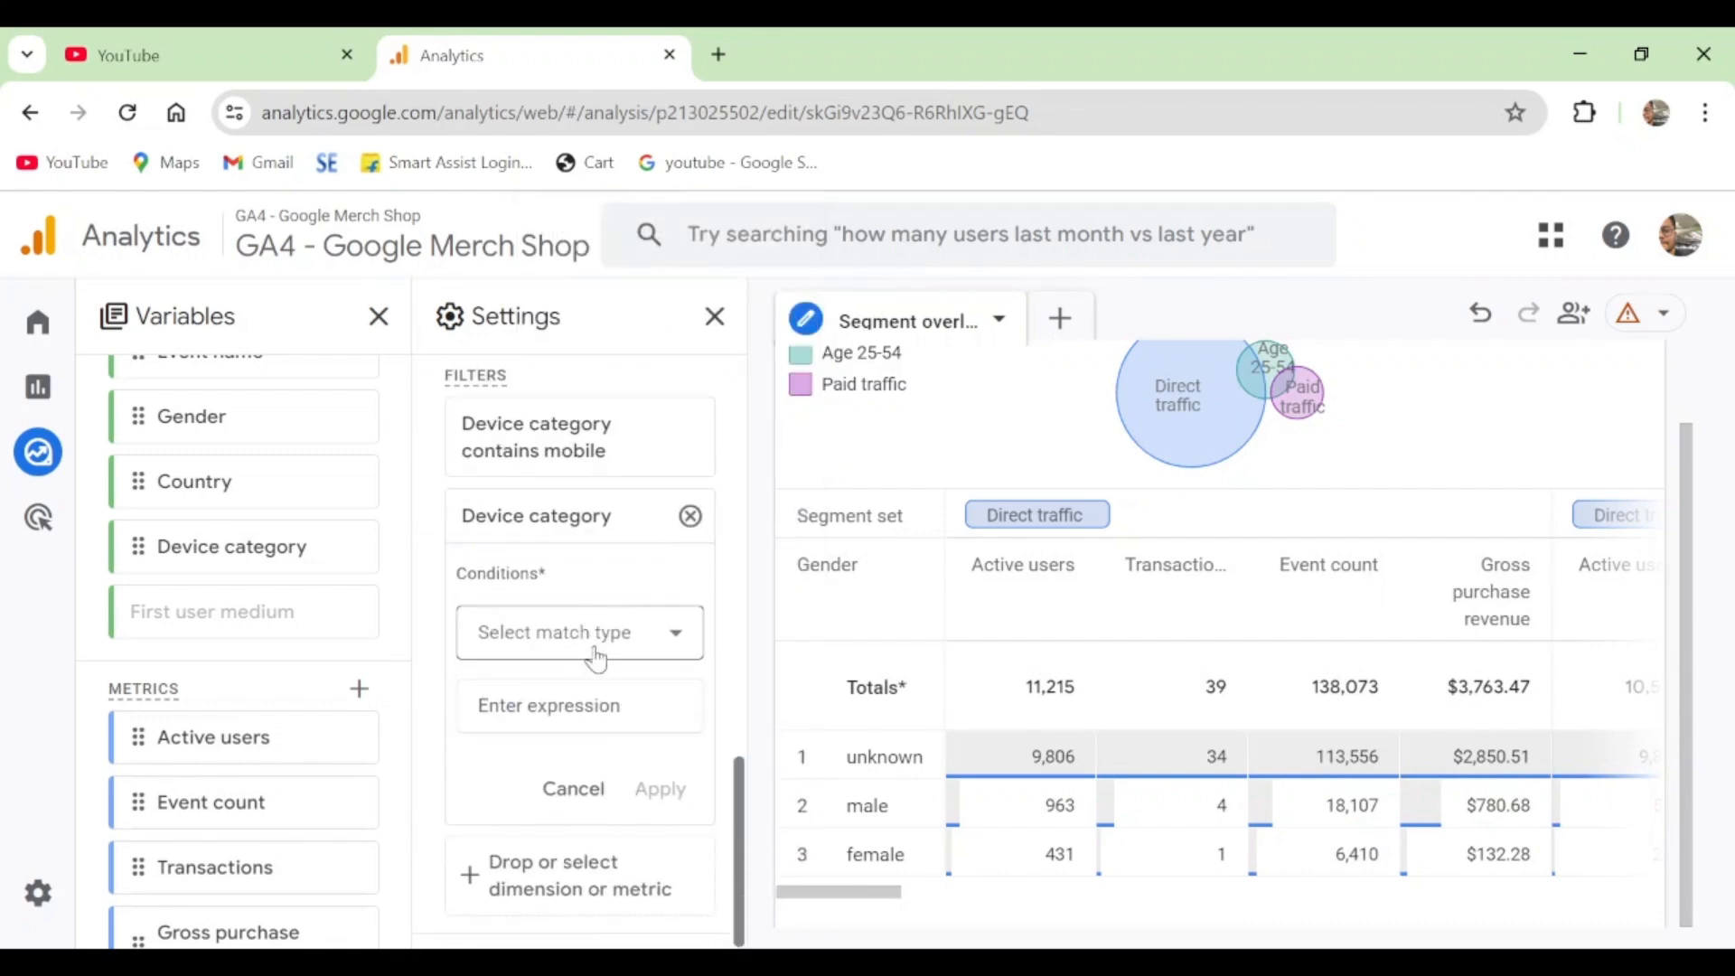
click(582, 633)
click(561, 341)
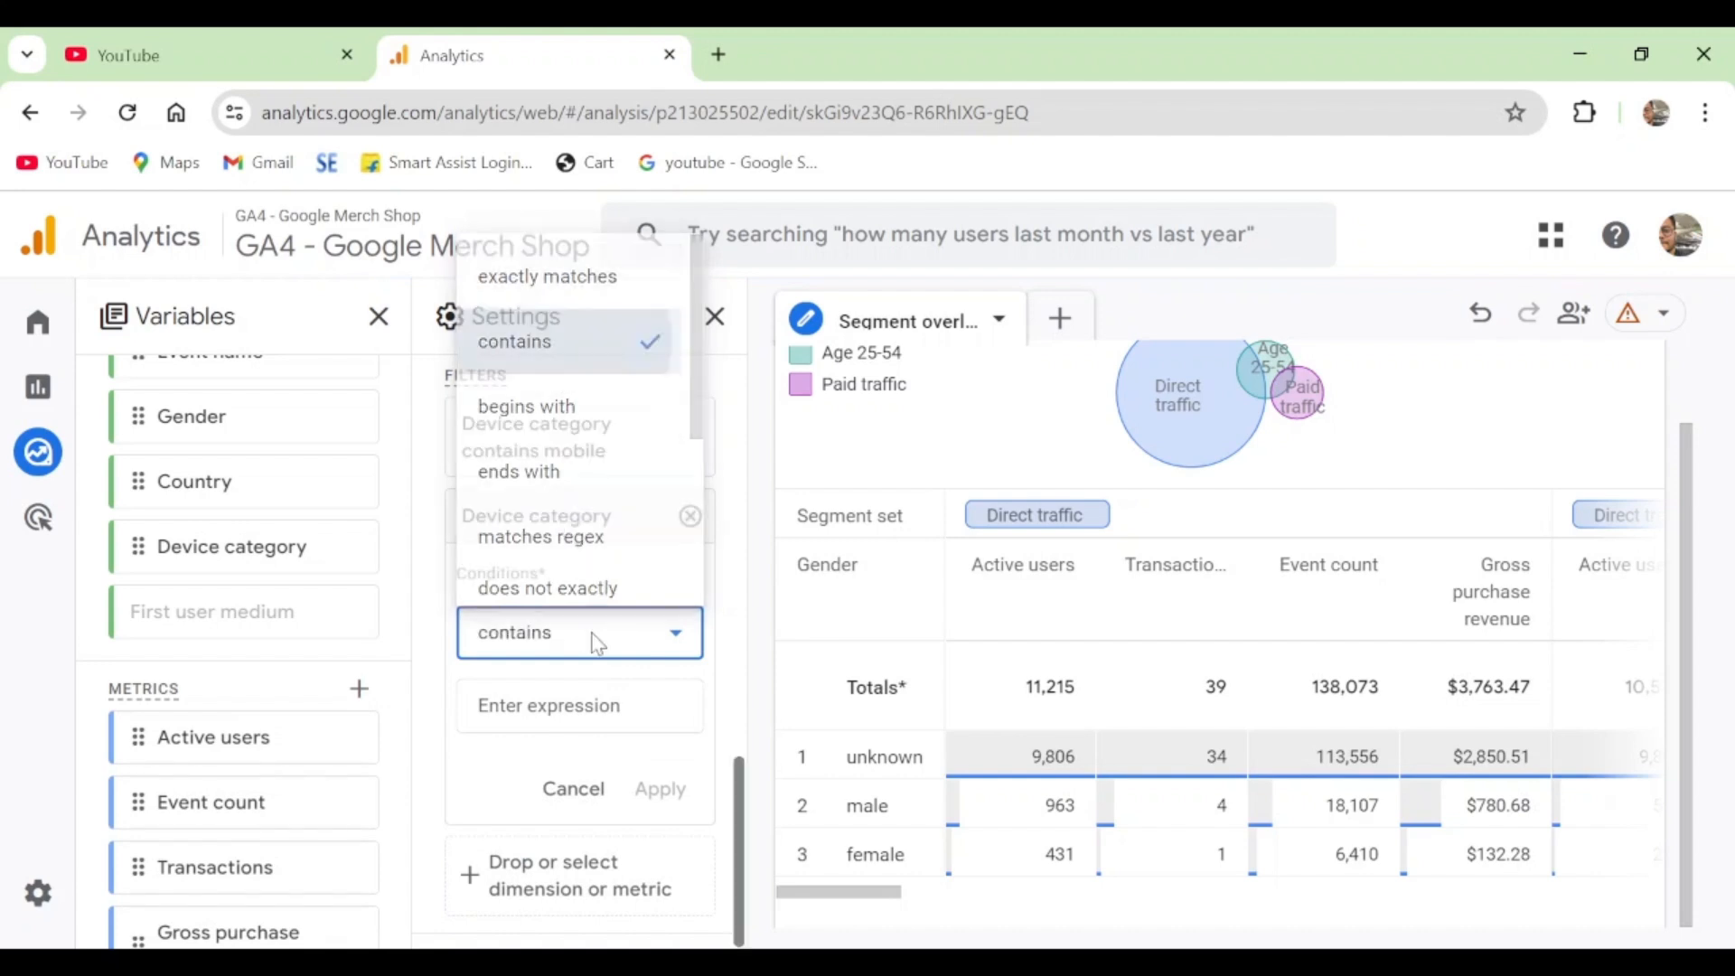
click(585, 704)
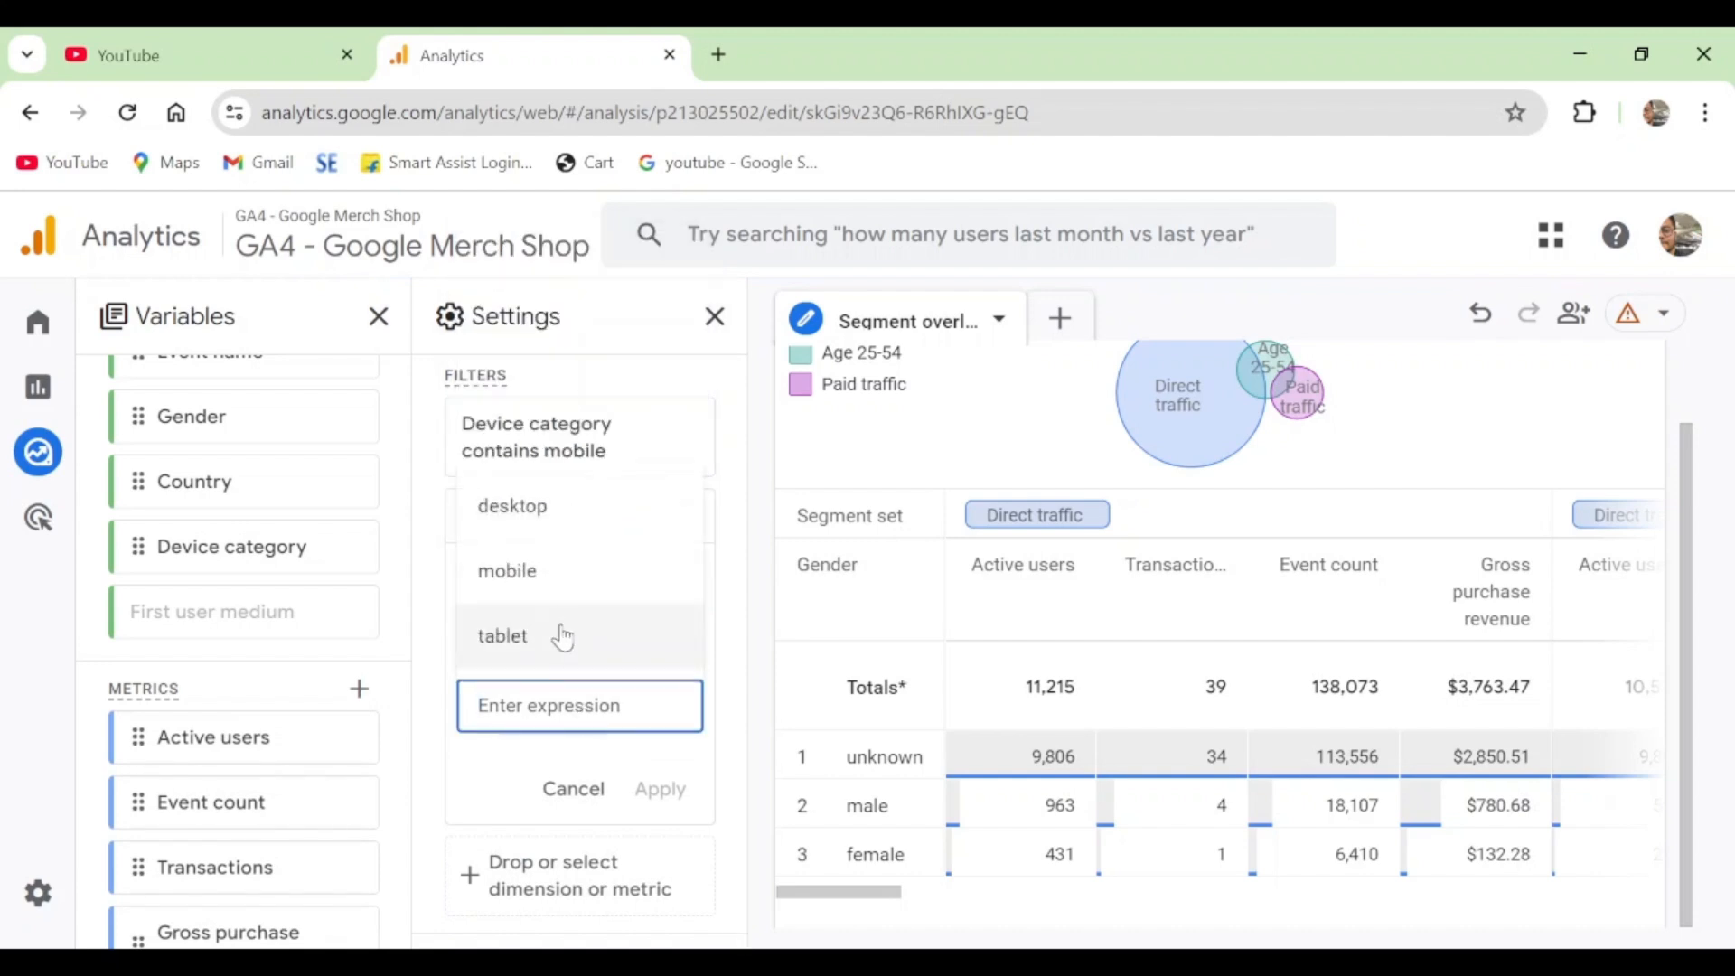
click(541, 508)
click(658, 790)
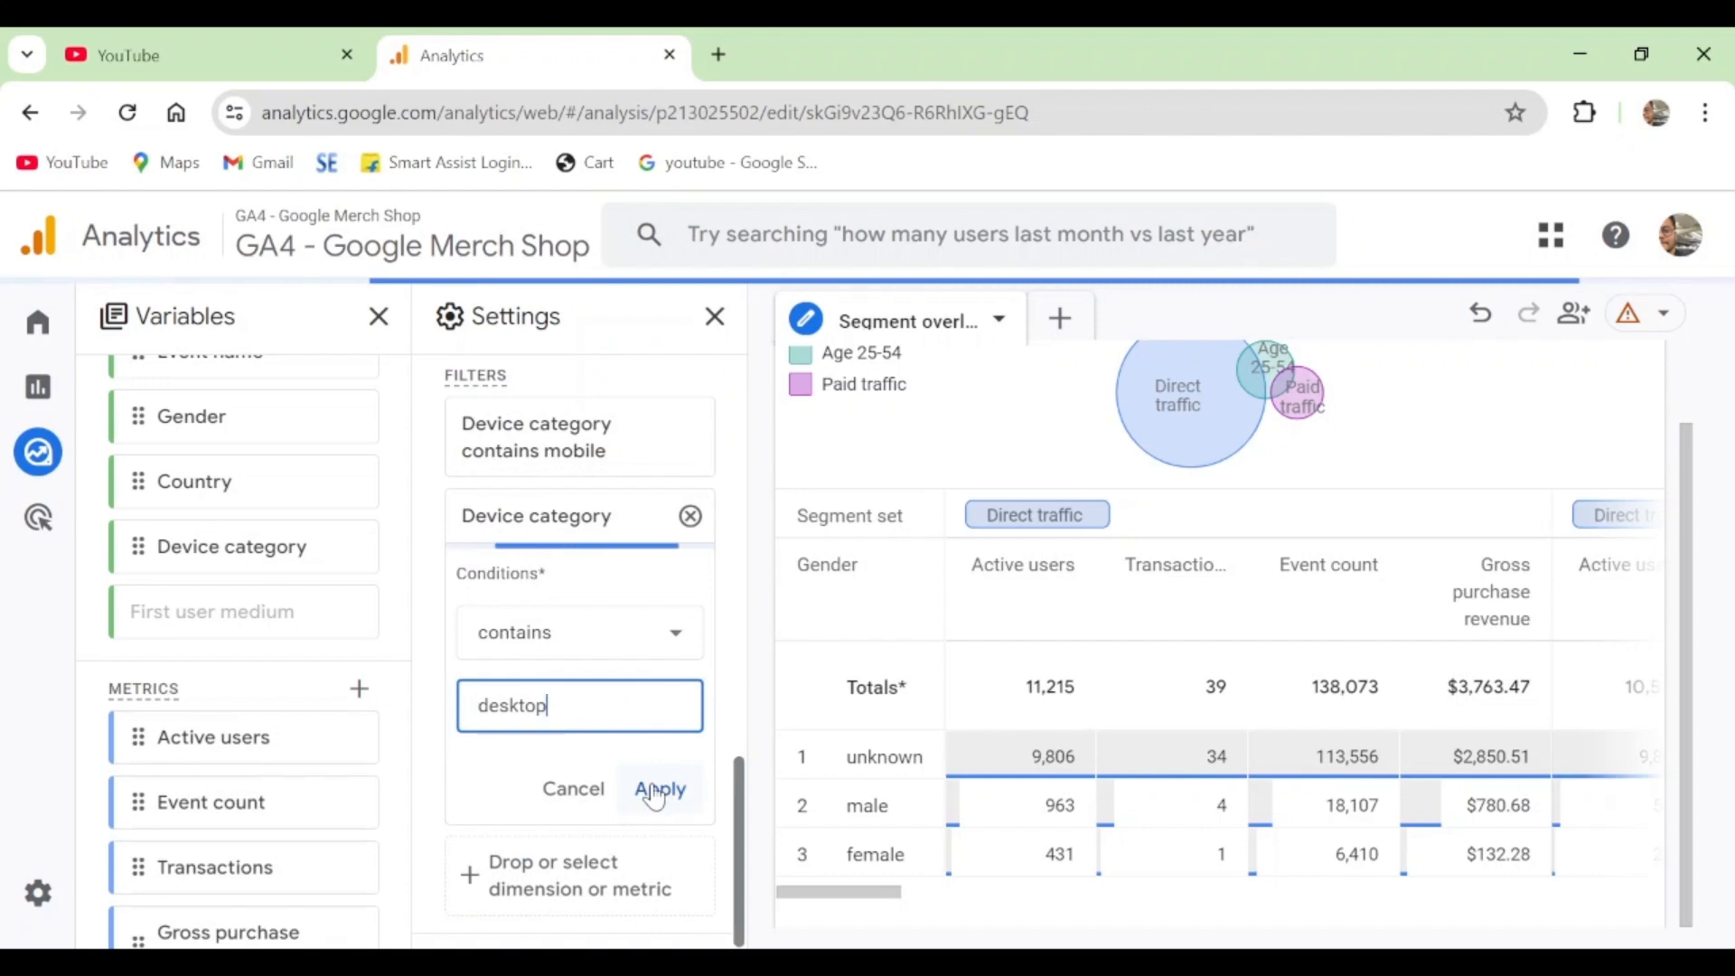
click(658, 789)
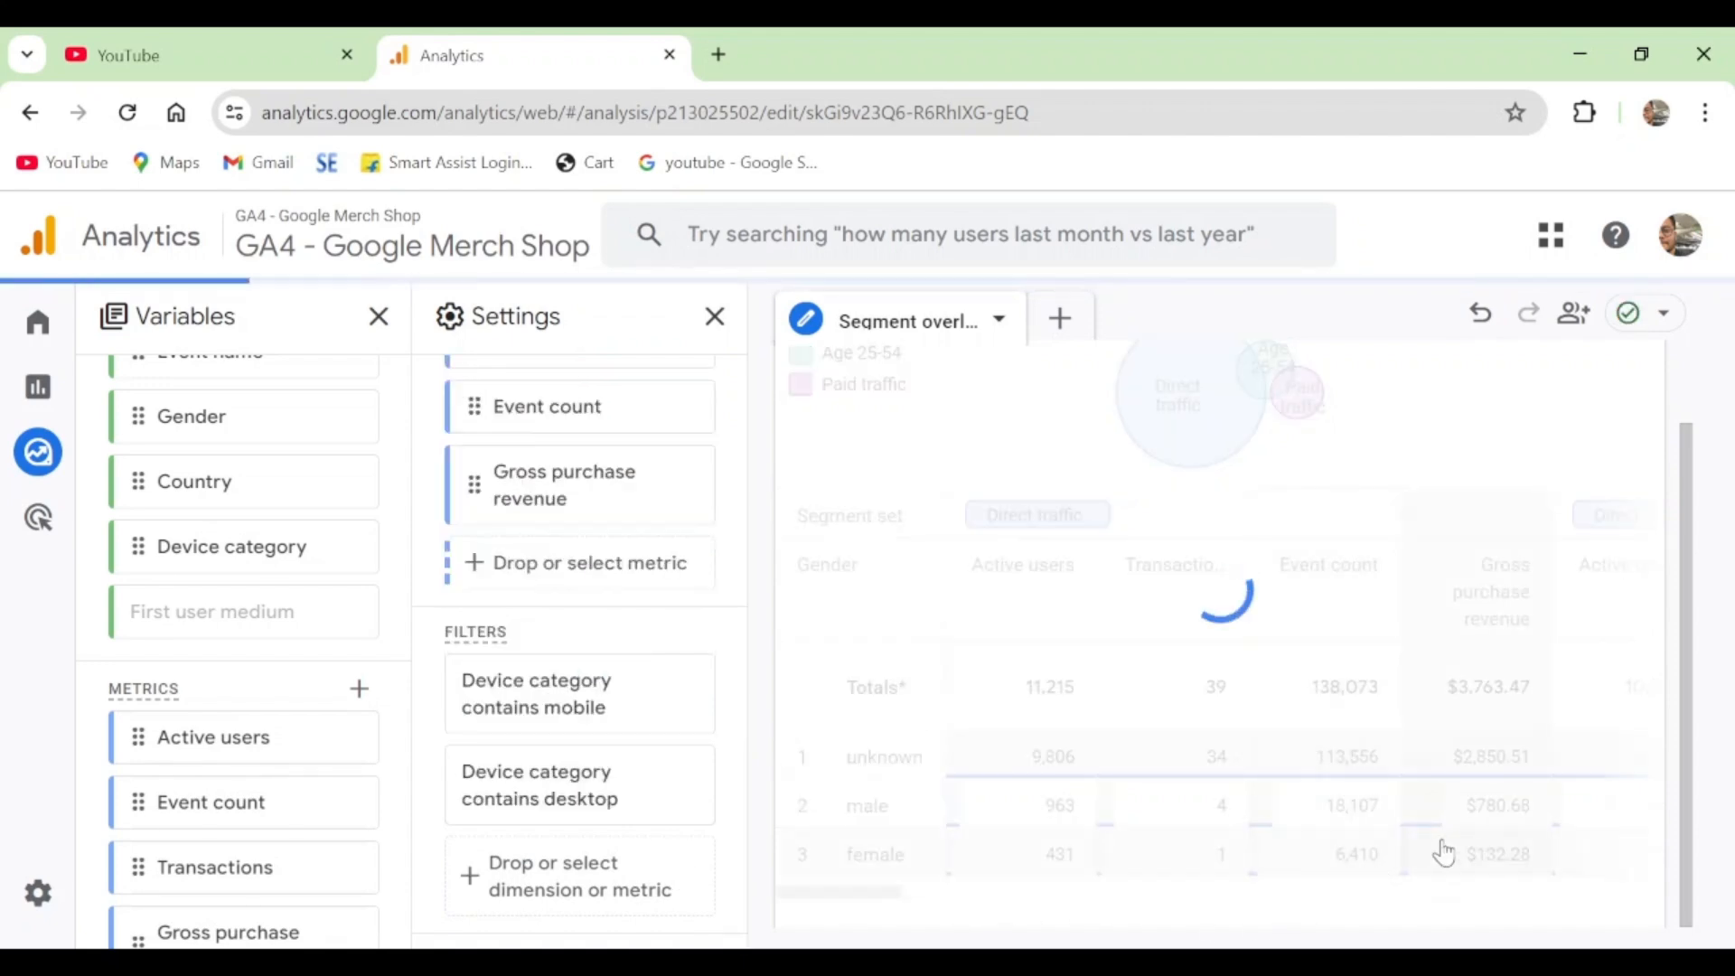